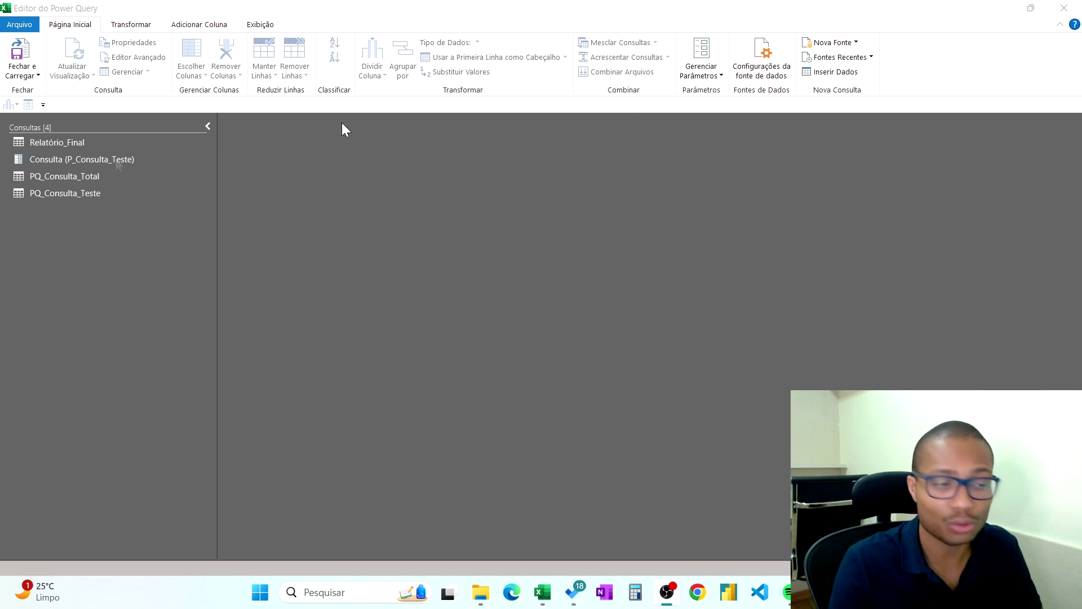
pyautogui.moveTo(679, 27)
pyautogui.mouseDown()
pyautogui.moveTo(761, 81)
pyautogui.moveTo(669, 31)
pyautogui.mouseUp()
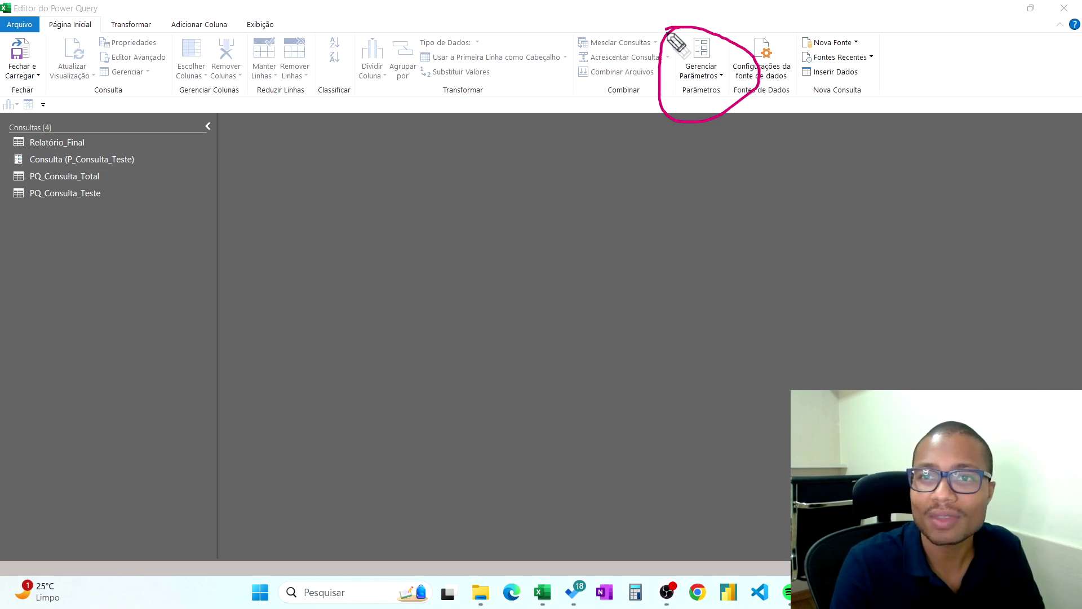
pyautogui.click(720, 76)
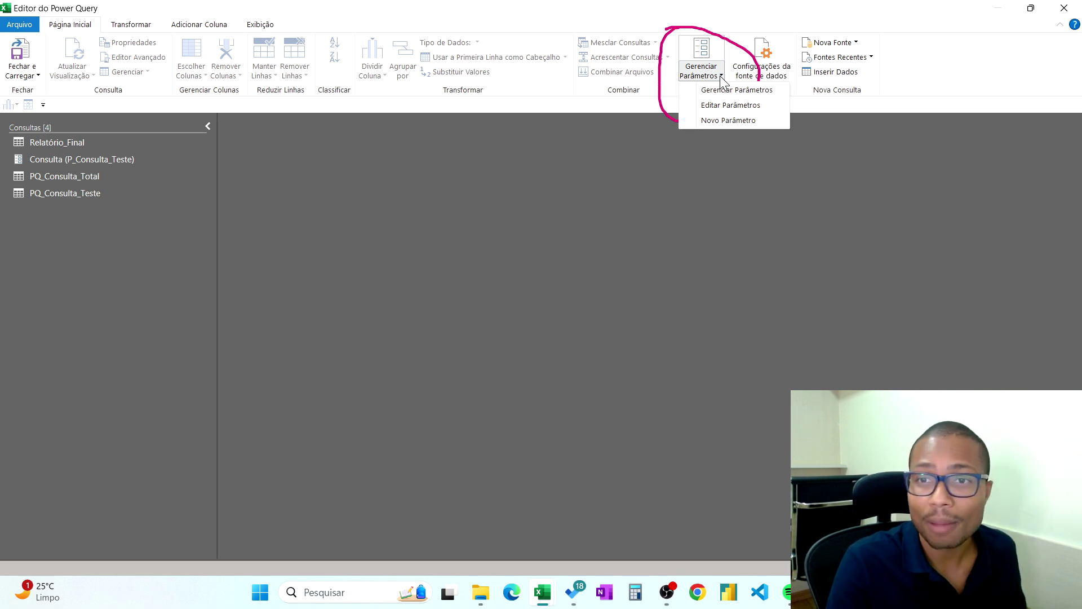
pyautogui.click(722, 79)
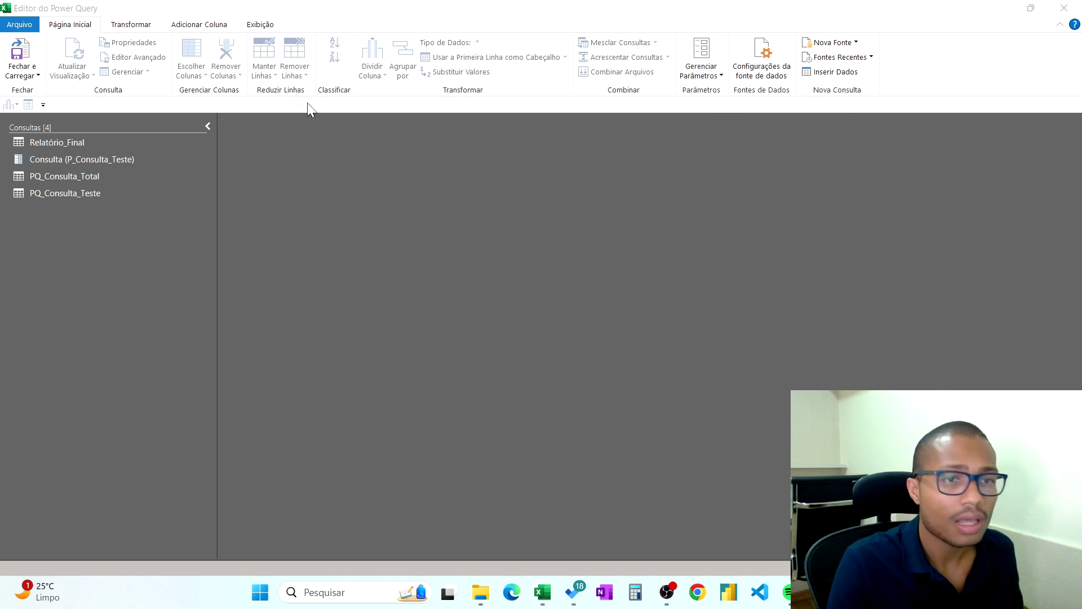
# - Review the Relatório_Final query, the Consulta parameter, and the row counts of PQ_Consulta_Teste and PQ_Consulta_Total
pyautogui.click(85, 144)
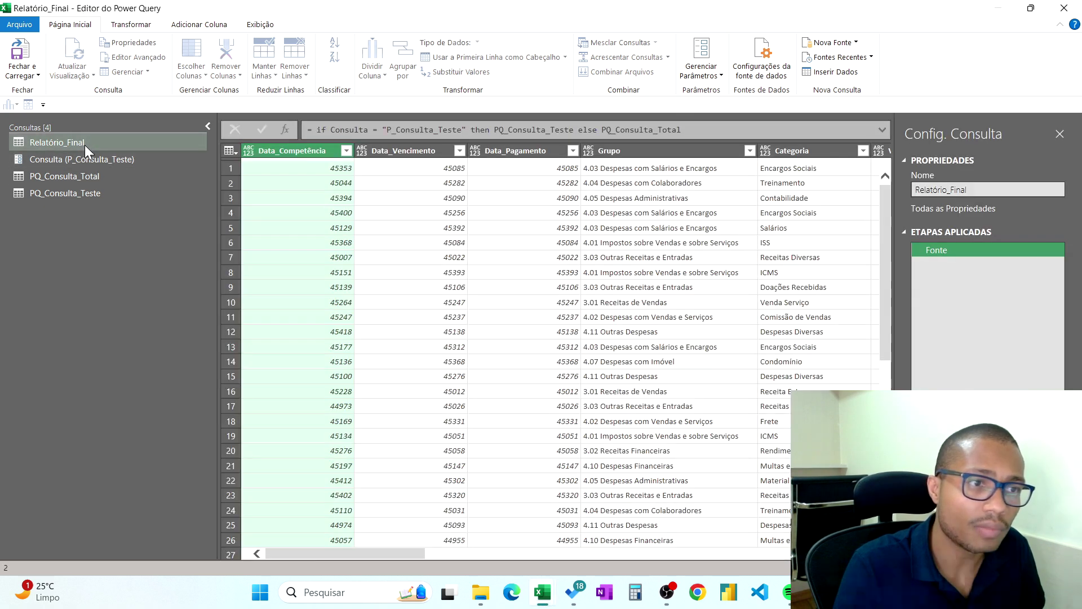
pyautogui.click(93, 157)
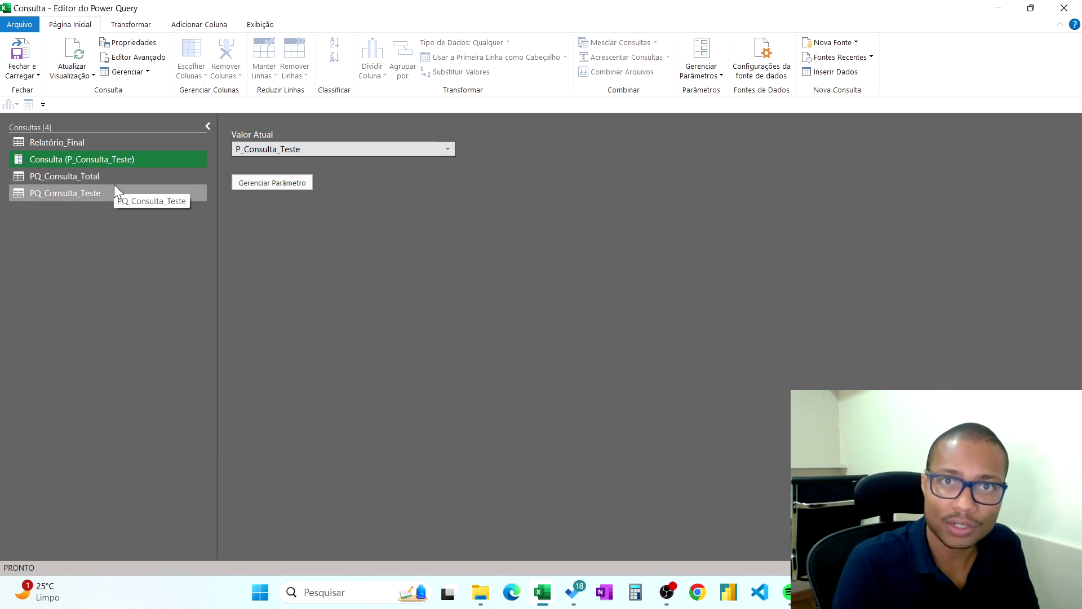
pyautogui.click(79, 195)
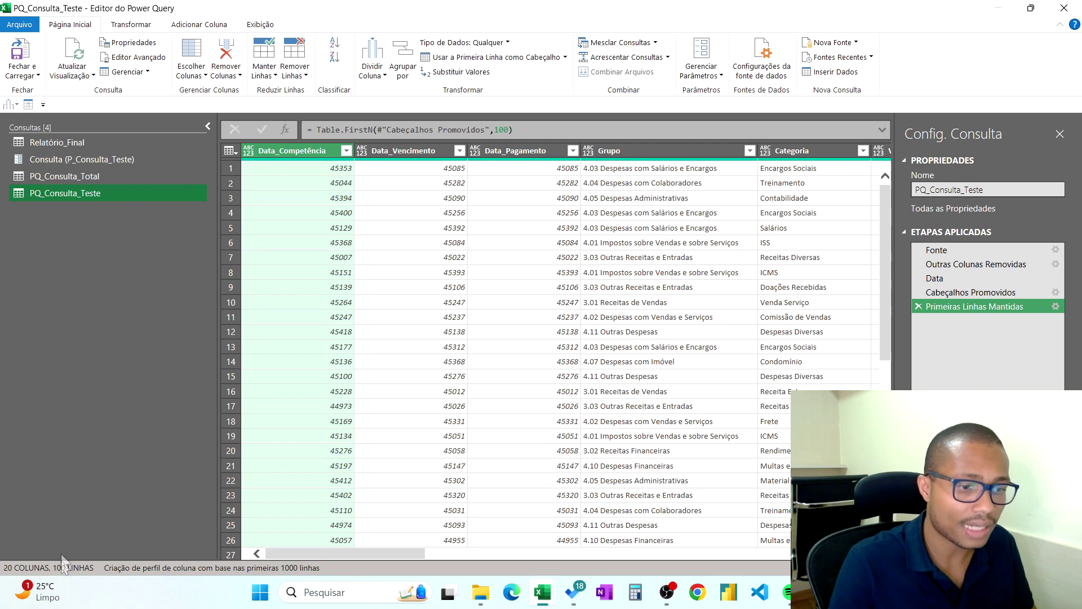
pyautogui.moveTo(96, 477)
pyautogui.mouseDown()
pyautogui.moveTo(69, 554)
pyautogui.moveTo(86, 551)
pyautogui.mouseUp()
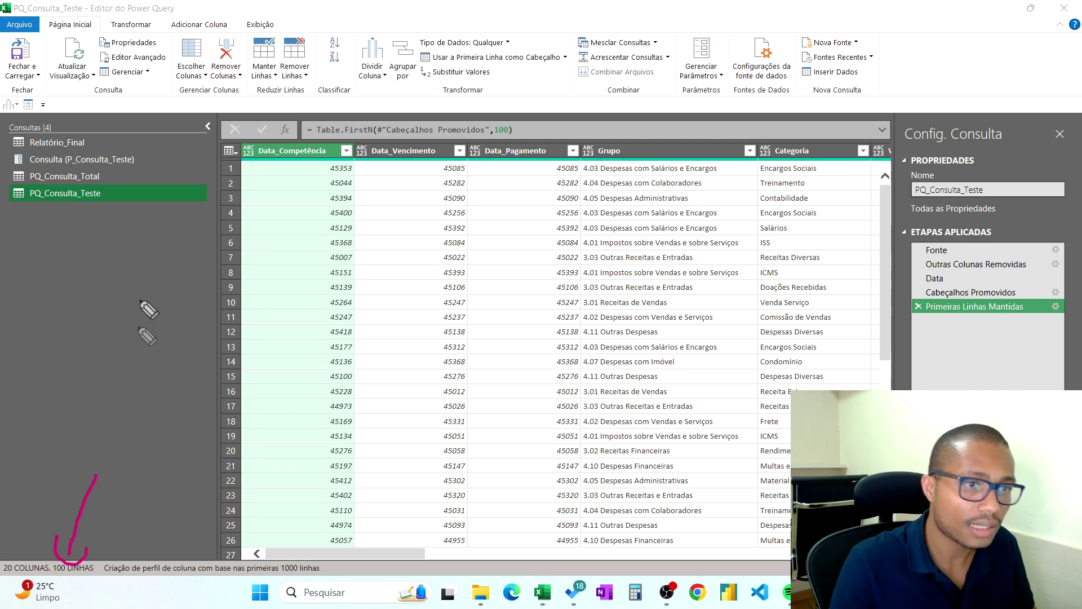
pyautogui.click(76, 177)
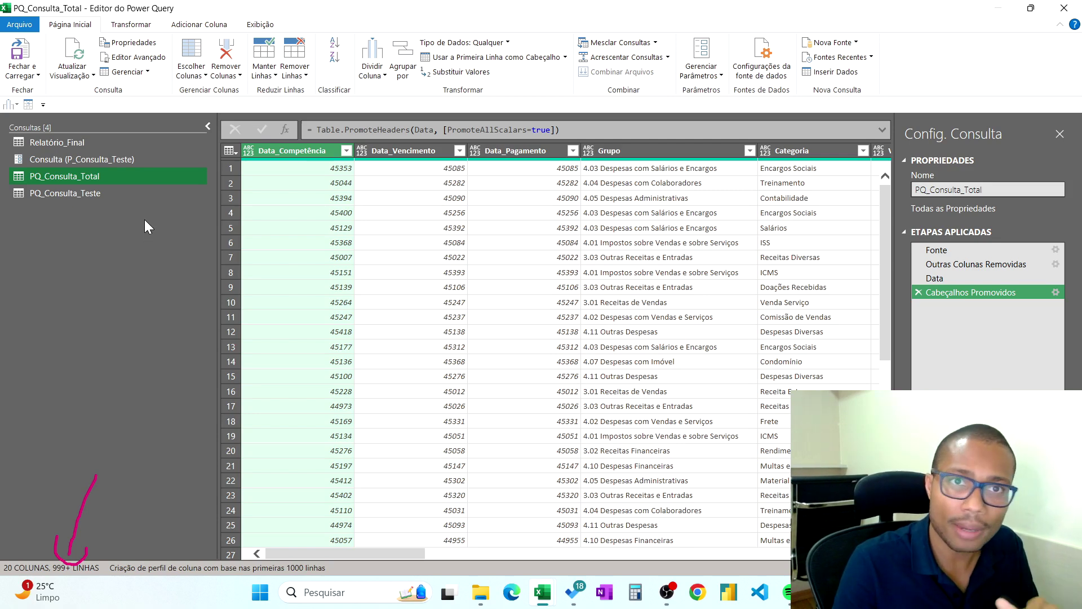
pyautogui.click(86, 195)
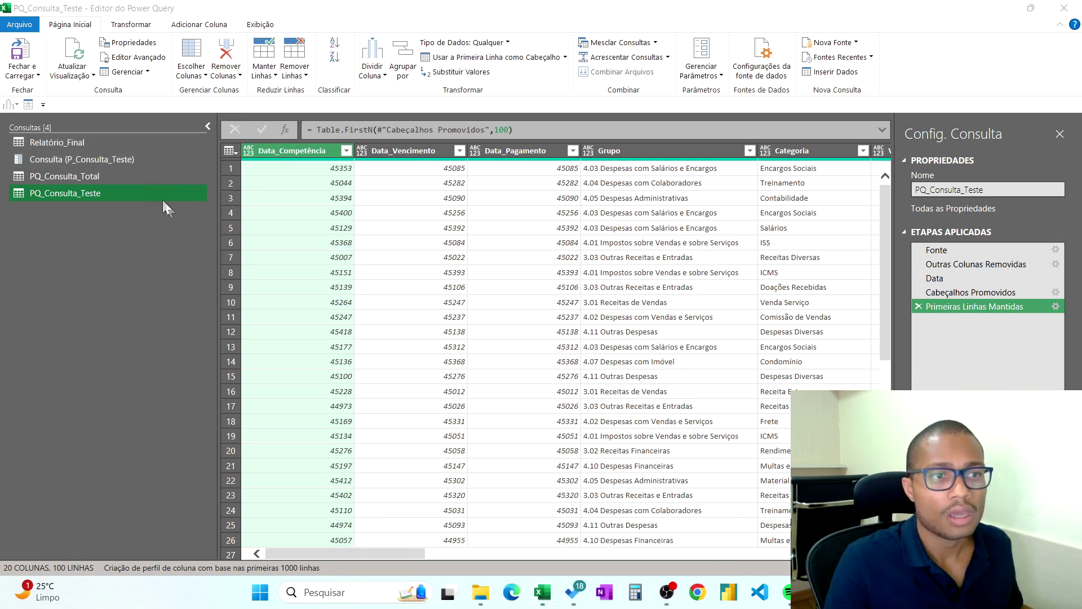
# - Try to delete the Consulta parameter while Relatório_Final still references it
pyautogui.click(116, 164)
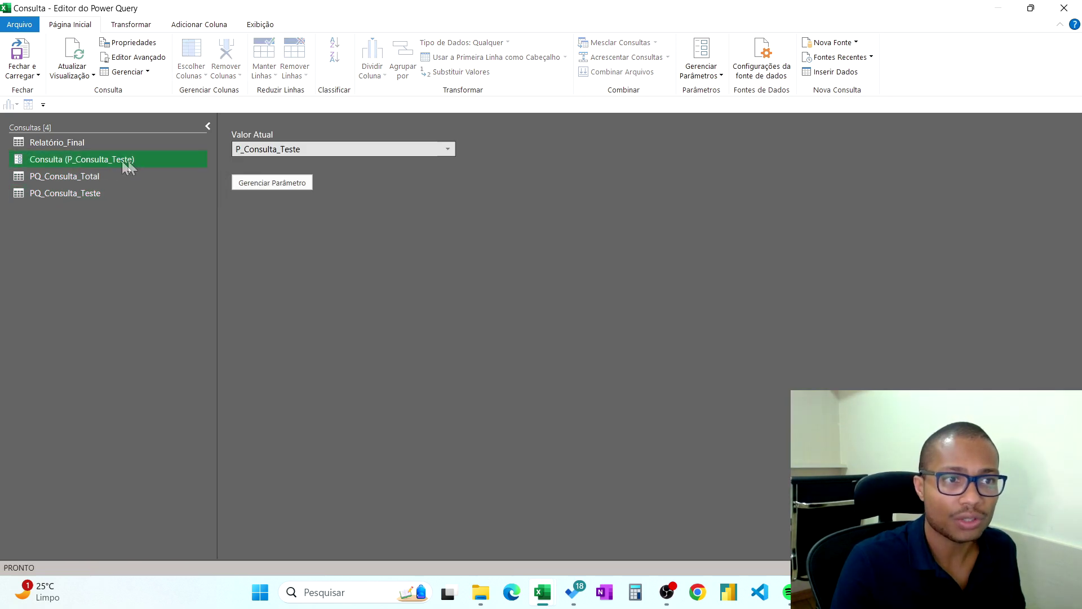
pyautogui.rightClick(100, 159)
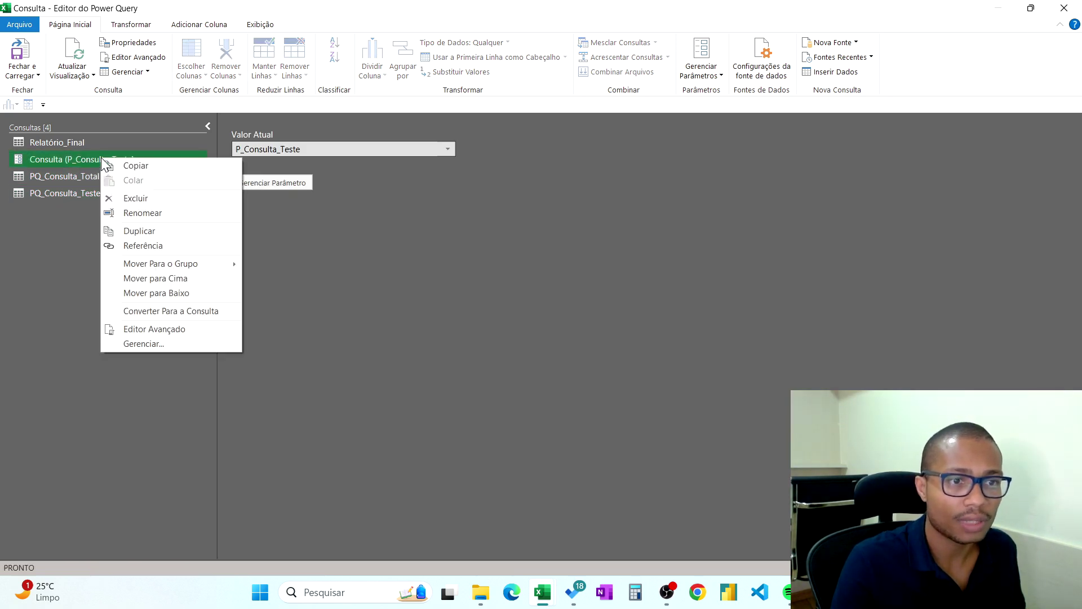
pyautogui.click(138, 199)
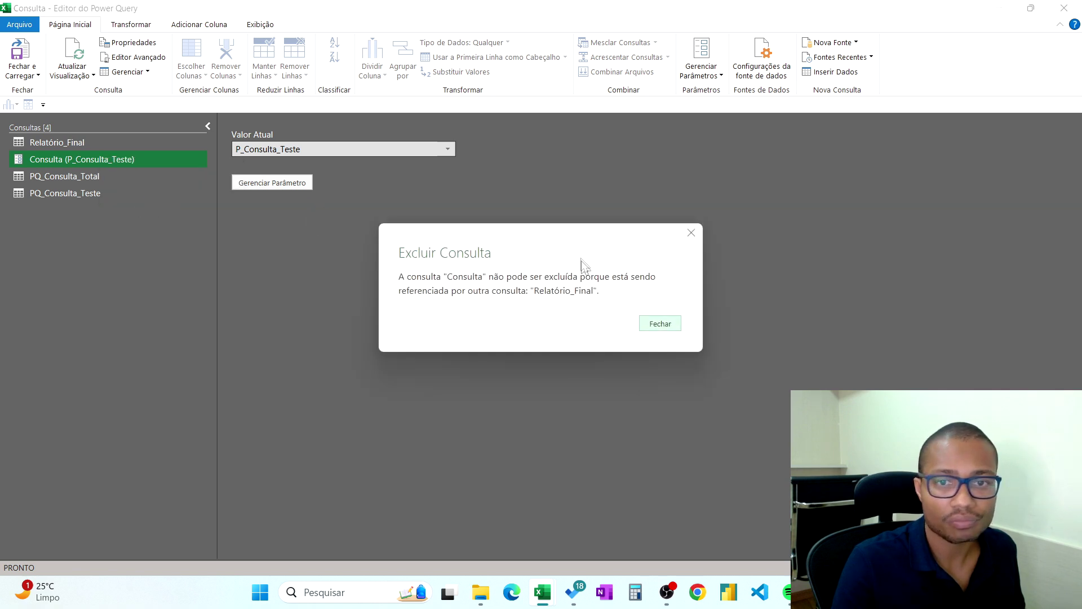
pyautogui.click(644, 327)
# - Delete the Relatório_Final query
pyautogui.click(58, 143)
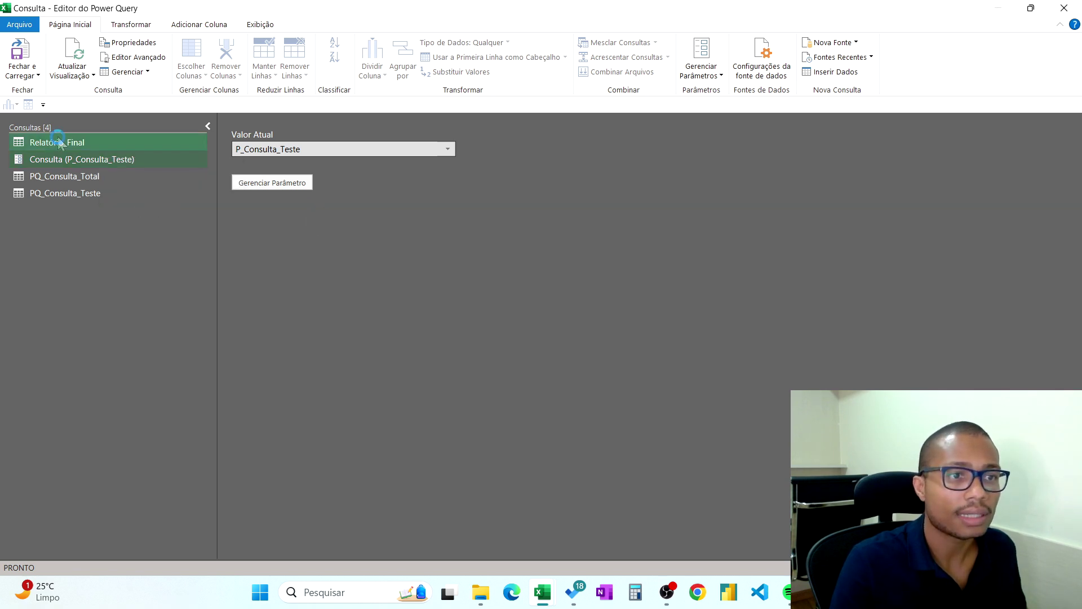
pyautogui.rightClick(76, 148)
pyautogui.click(121, 185)
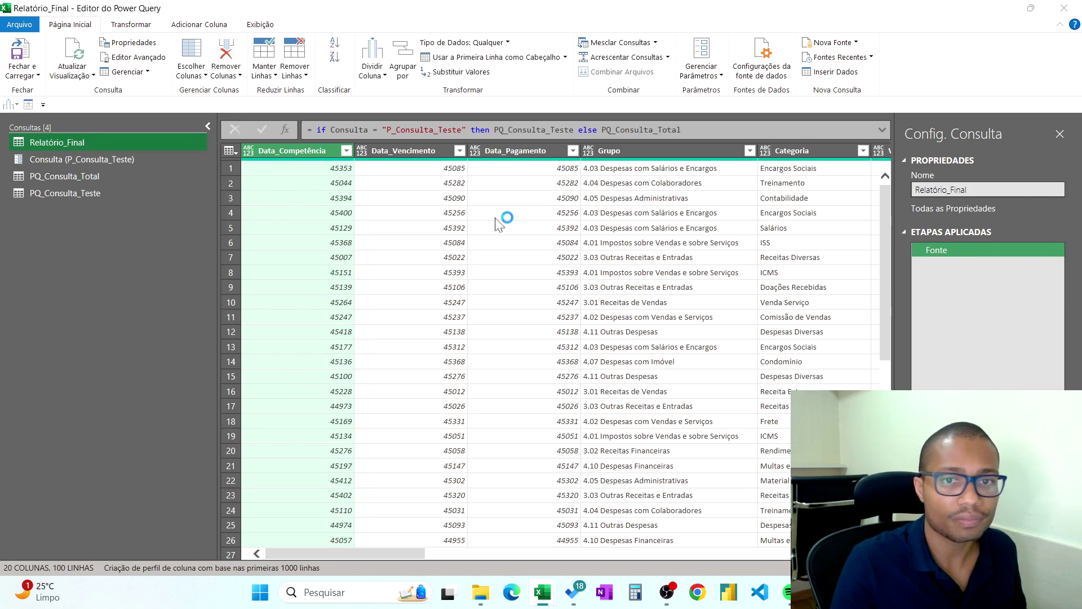
pyautogui.click(608, 316)
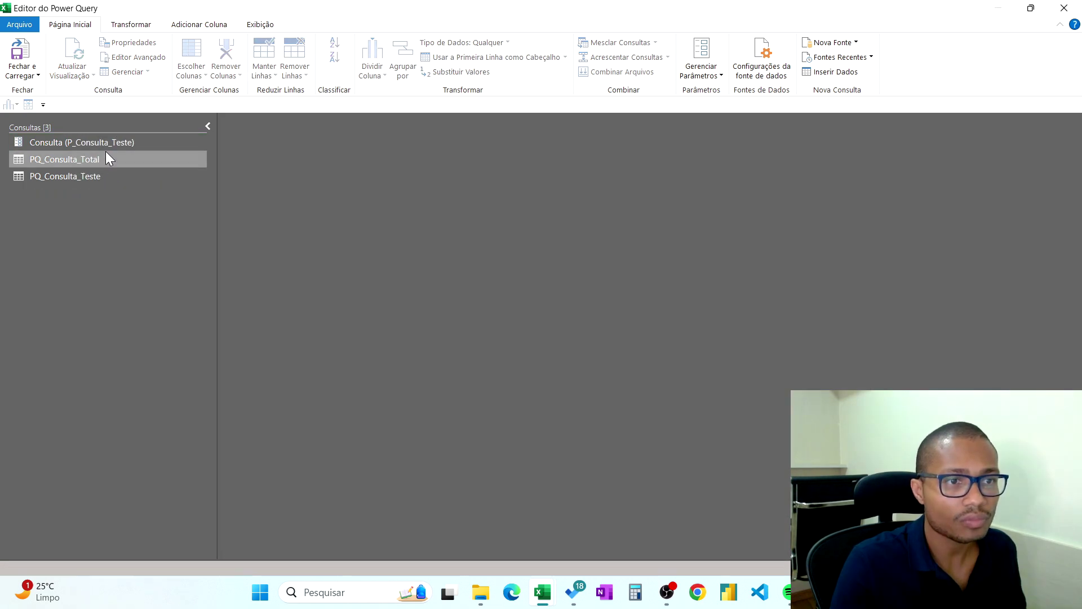
# - Delete the Consulta (P_Consulta_Teste) parameter
pyautogui.click(106, 154)
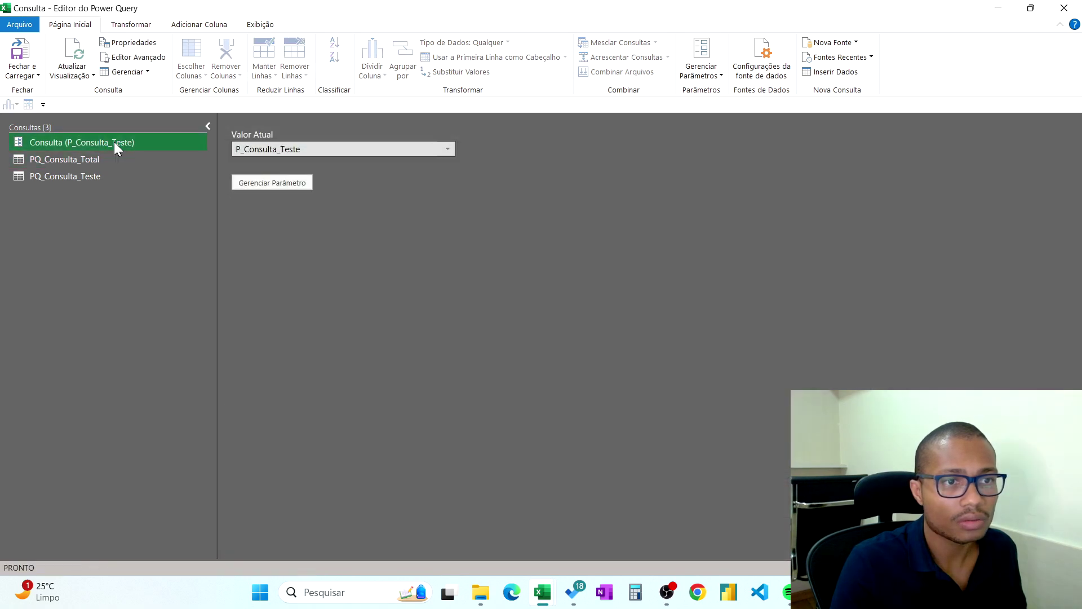
pyautogui.rightClick(113, 141)
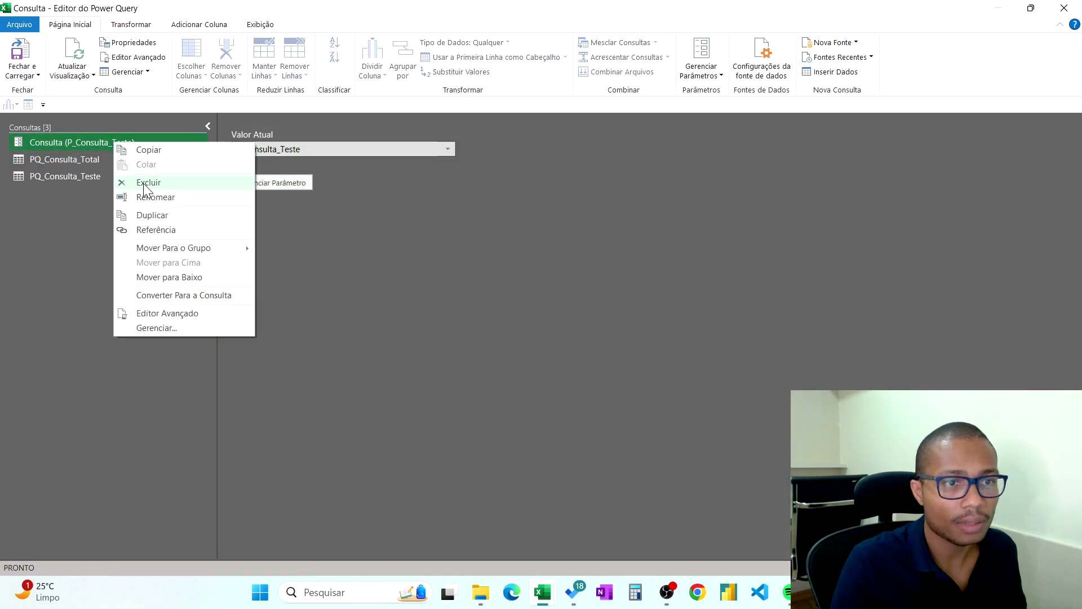
pyautogui.click(138, 181)
pyautogui.click(609, 317)
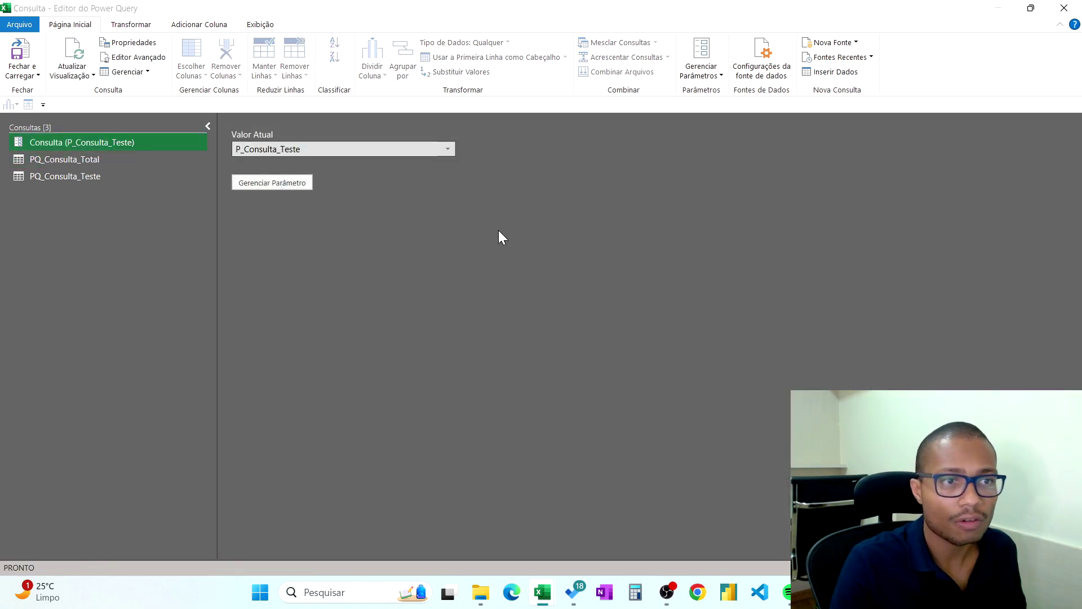
# - Compare the data and applied steps of the PQ_Consulta_Teste and PQ_Consulta_Total queries
pyautogui.click(82, 159)
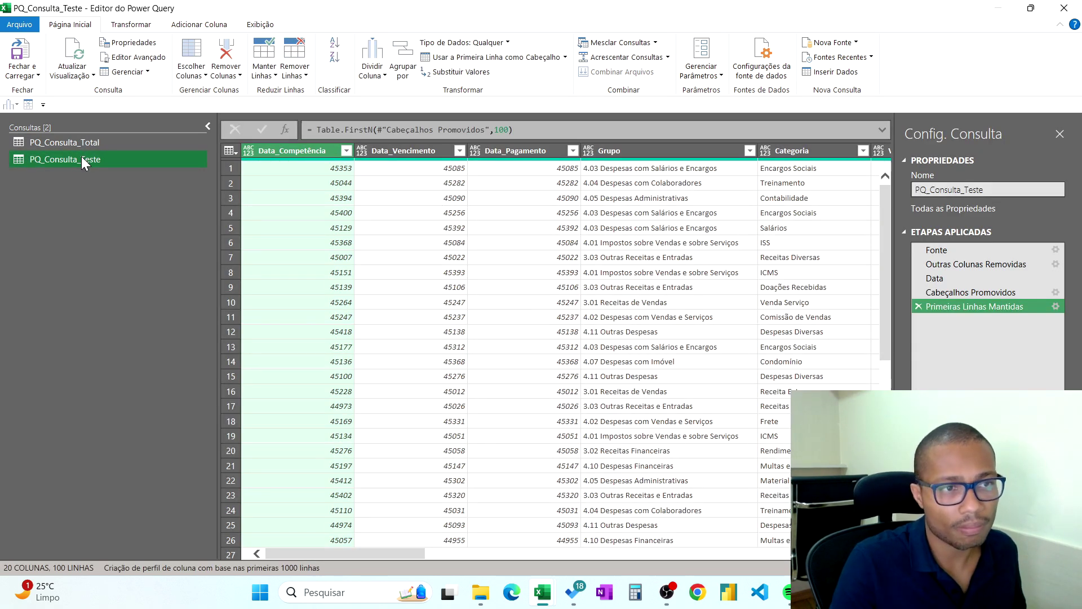
pyautogui.click(88, 144)
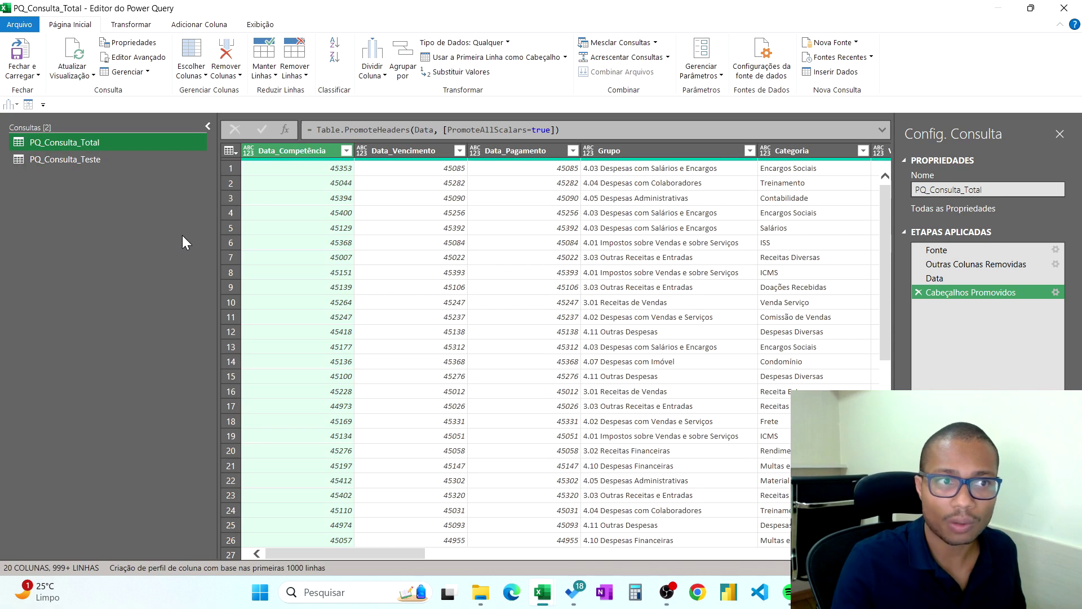
pyautogui.click(96, 163)
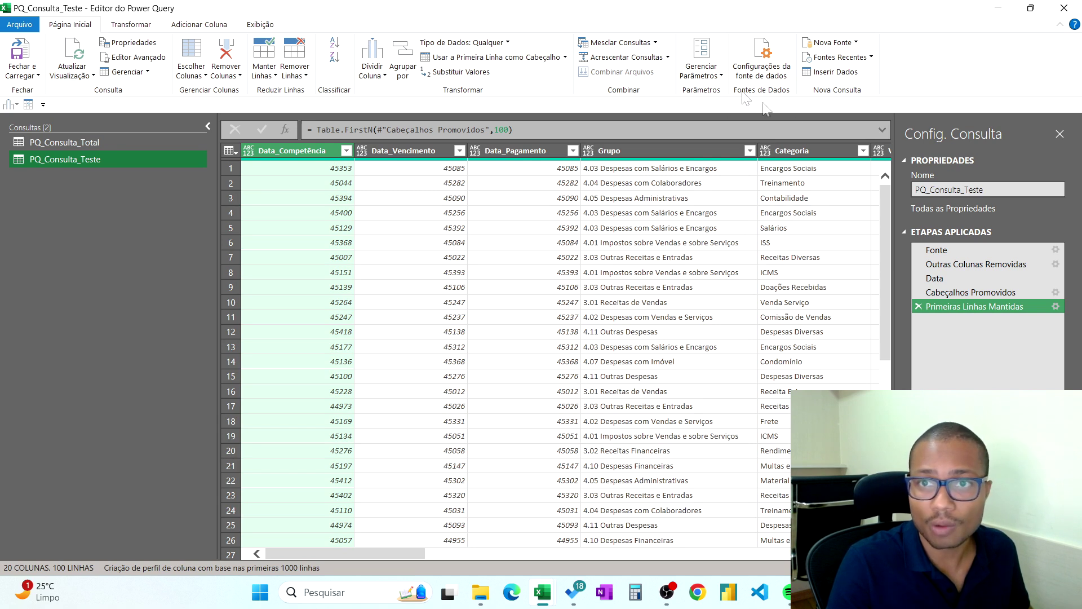
# - Create a new parameter and name it Selecao_Consulta
pyautogui.click(720, 78)
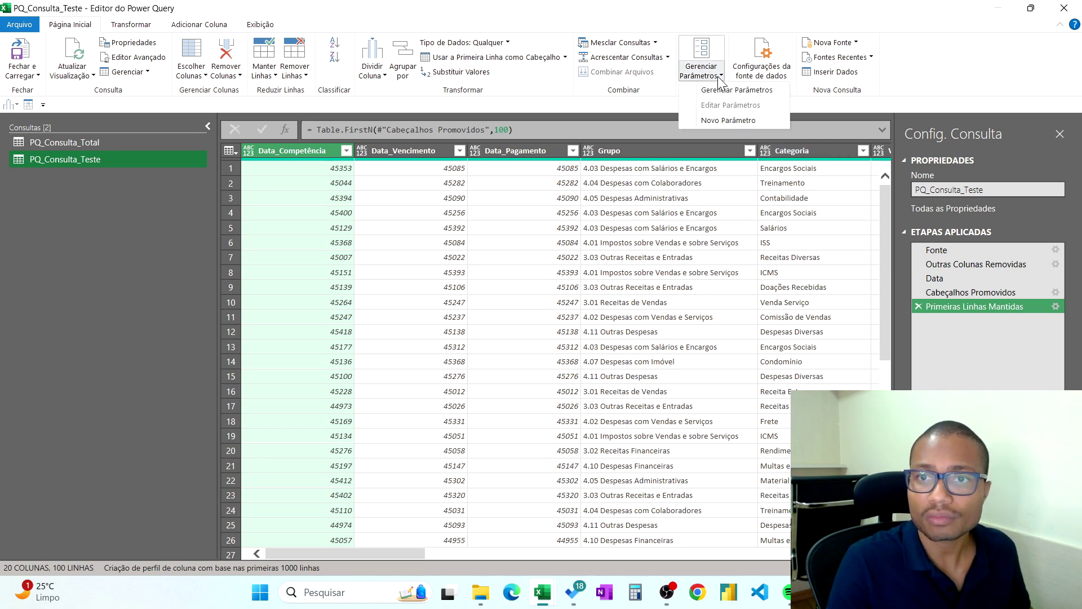
pyautogui.click(726, 120)
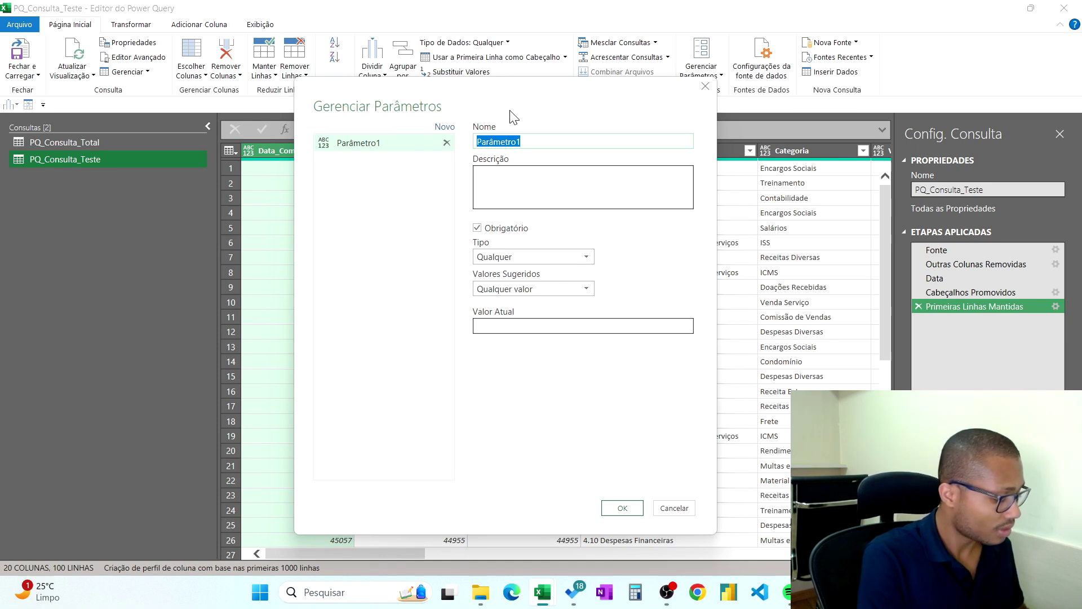
pyautogui.write('Selecao')
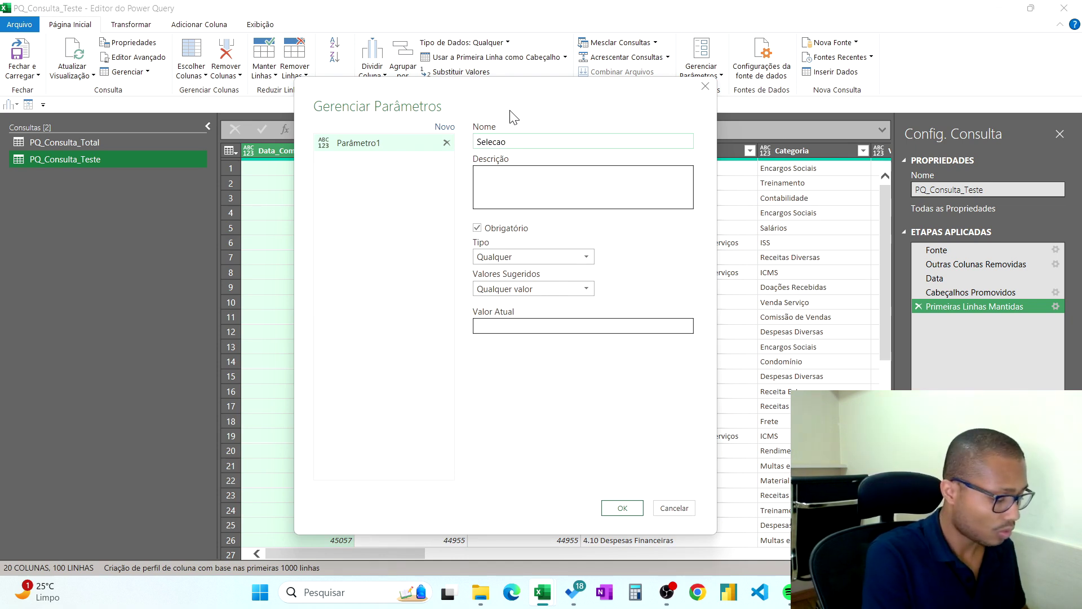
pyautogui.write('_c')
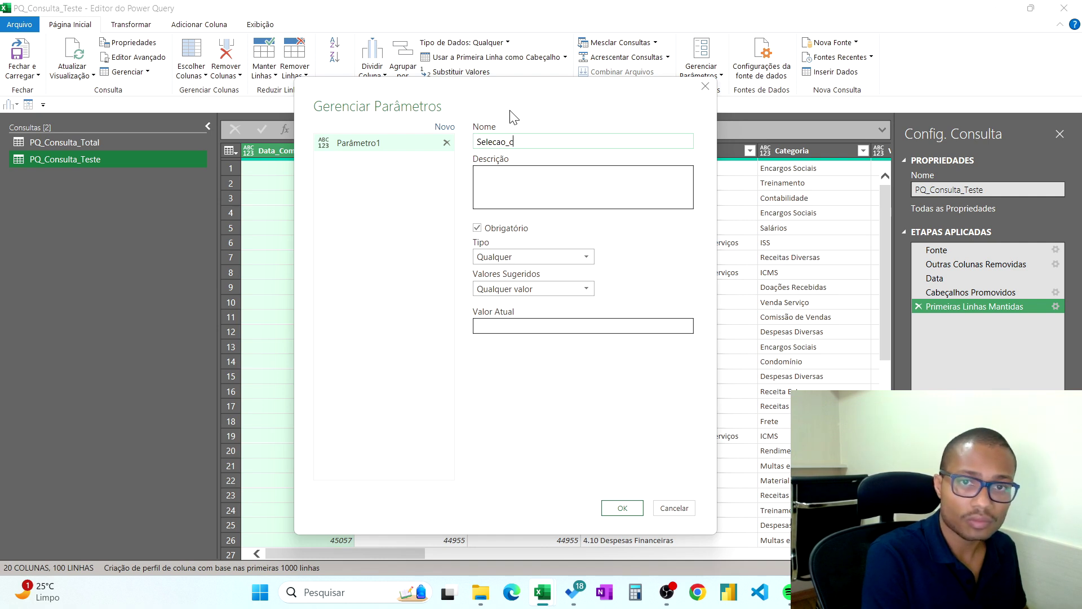
pyautogui.write('Onsulta')
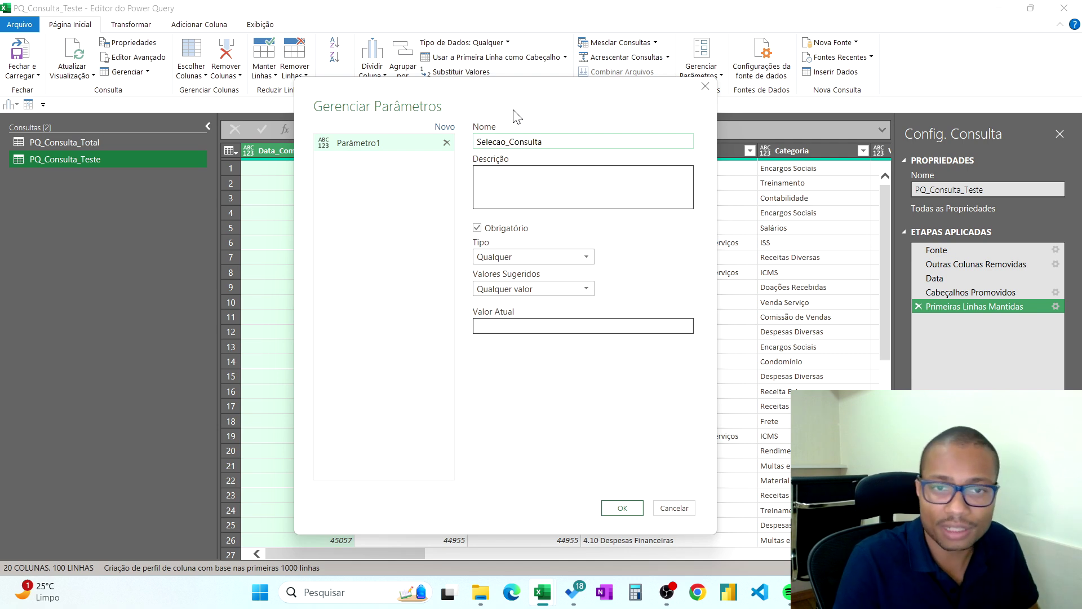
pyautogui.click(557, 290)
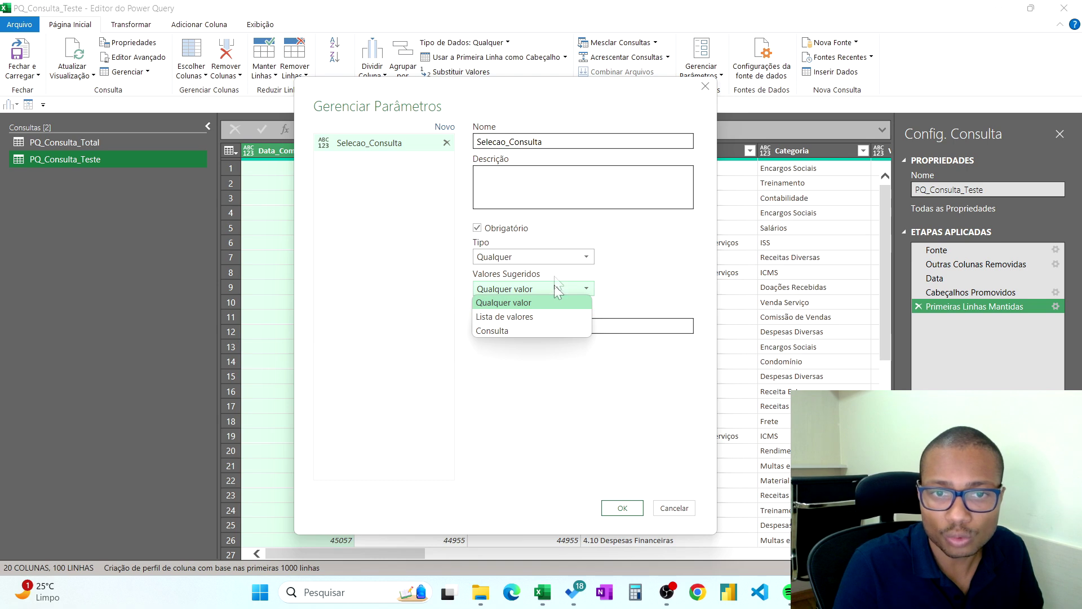
pyautogui.click(628, 266)
pyautogui.click(555, 259)
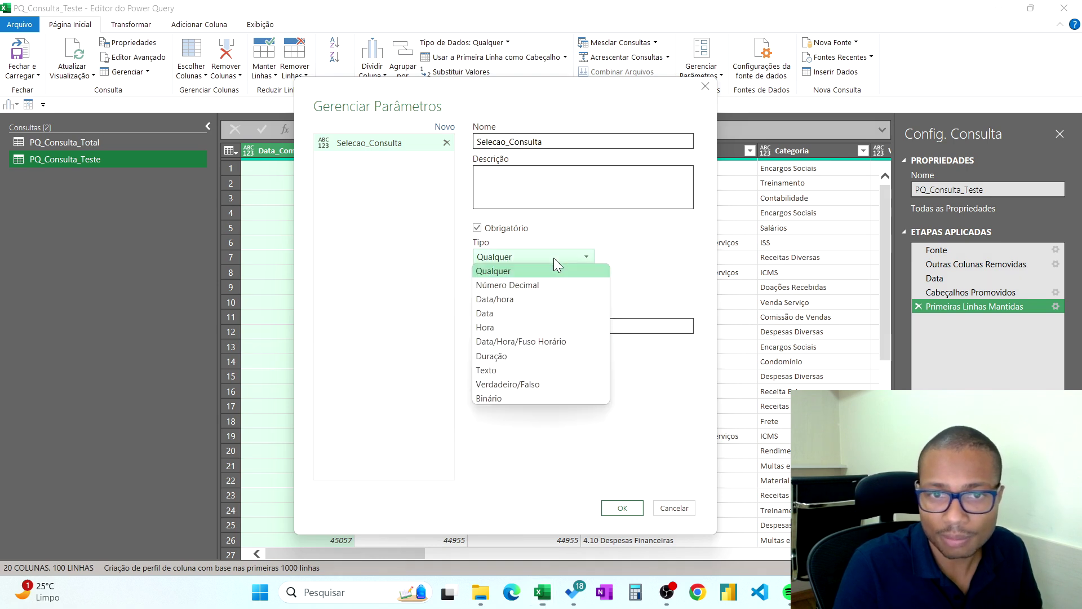
pyautogui.click(645, 272)
# - Set the parameter's suggested values to Lista de valores, with the entries Consulta_Total and Consulta_Teste
pyautogui.click(565, 290)
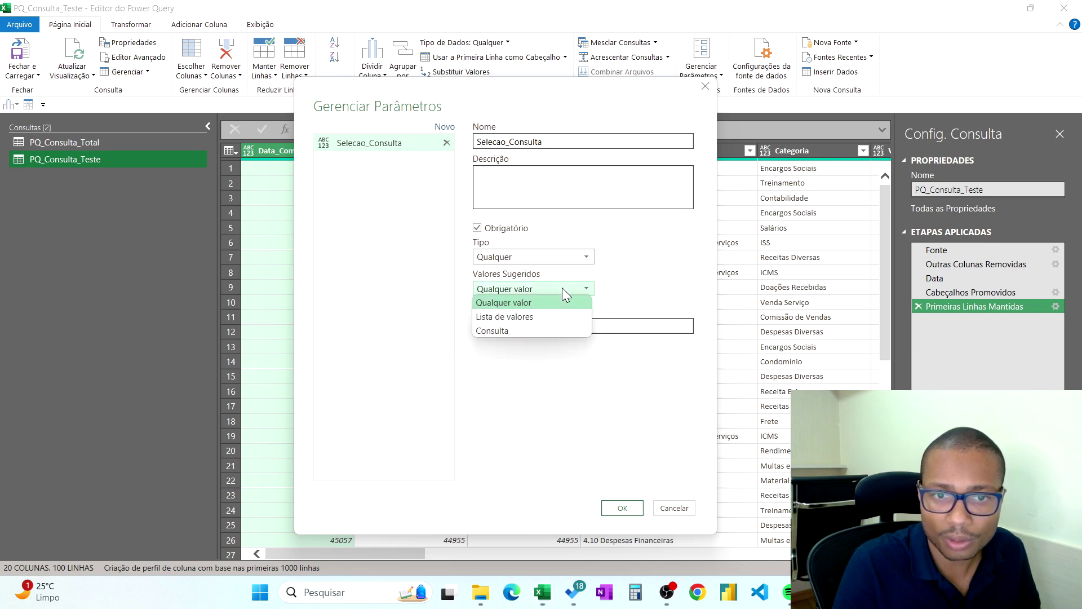
pyautogui.click(545, 315)
pyautogui.click(540, 327)
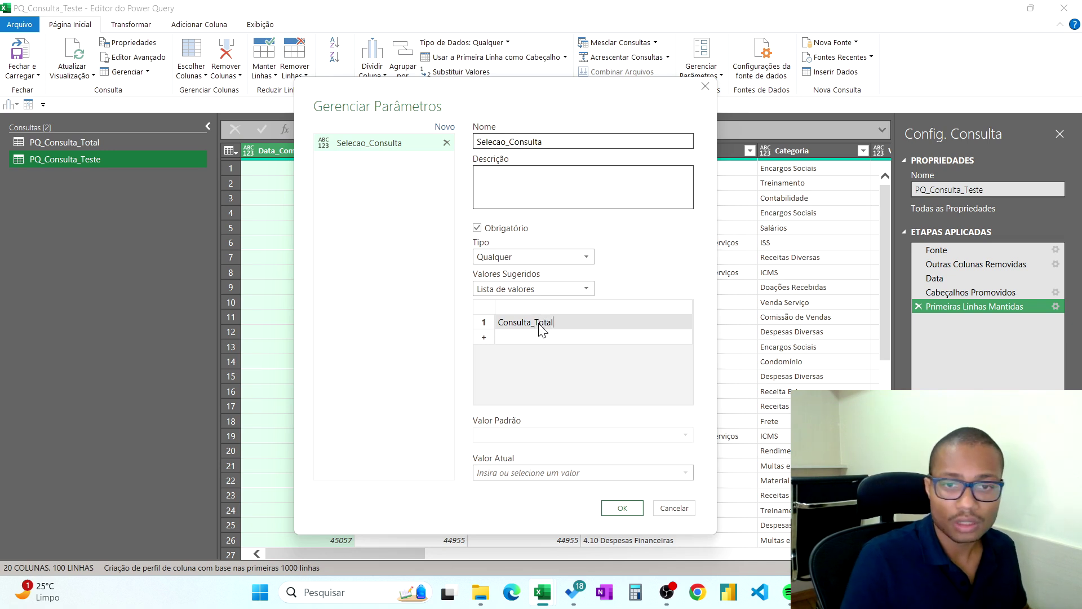
pyautogui.click(533, 334)
pyautogui.write('Cons')
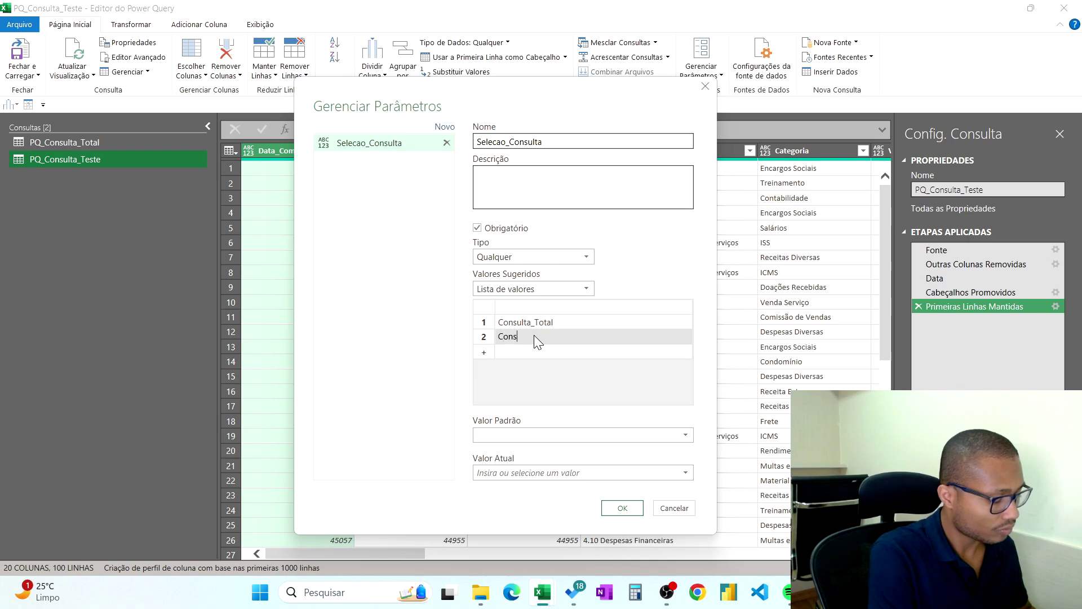
pyautogui.write('ulta_Teste')
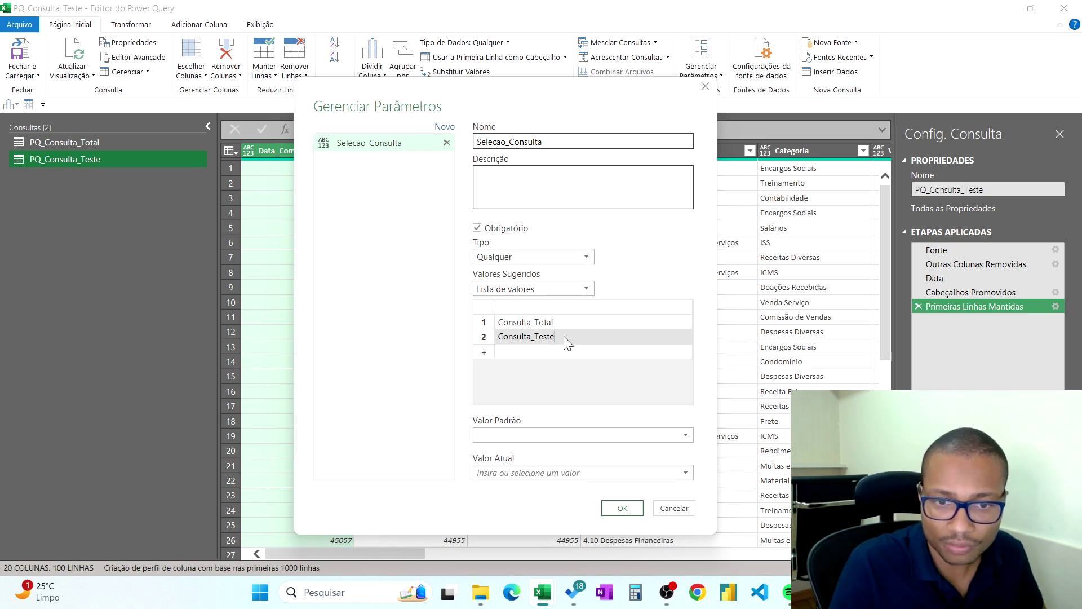
# - Set the parameter's default value to Consulta_Total and its current value to Consulta_Teste, and save the parameter
pyautogui.click(596, 439)
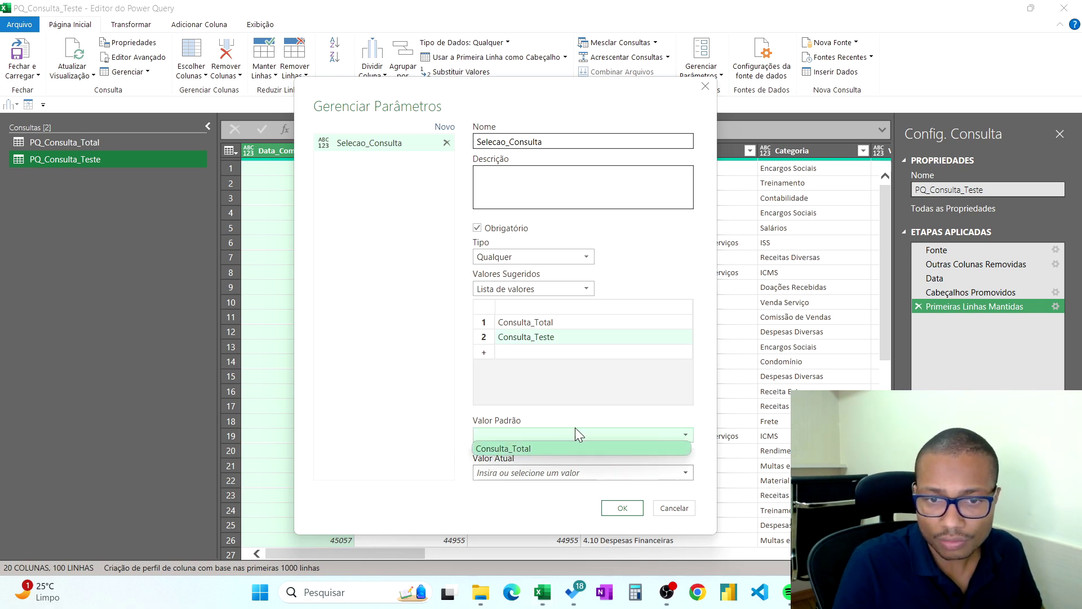
pyautogui.click(576, 433)
pyautogui.click(553, 352)
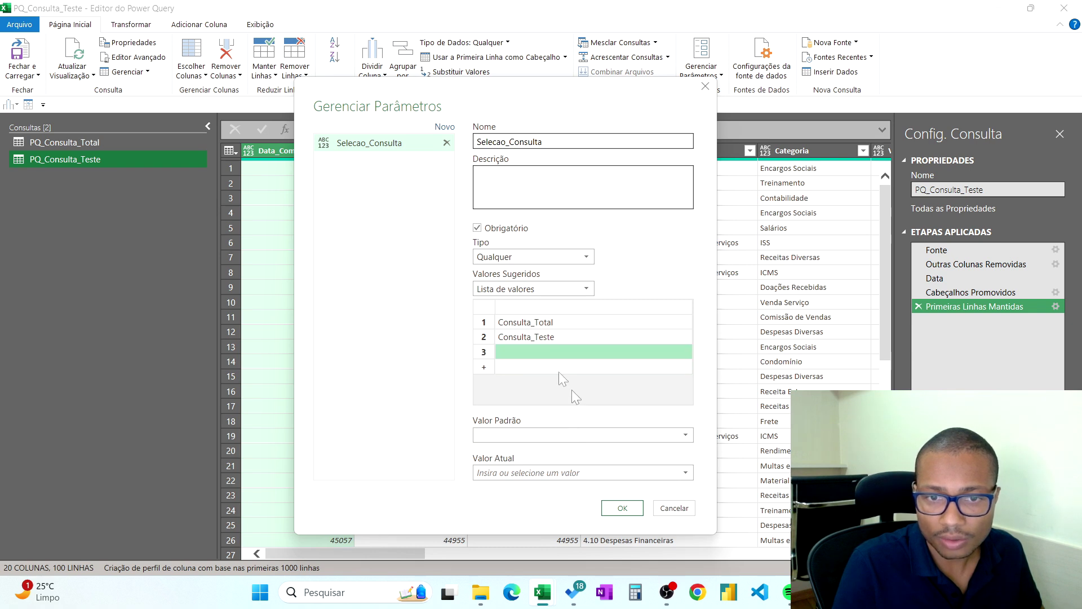
pyautogui.click(586, 437)
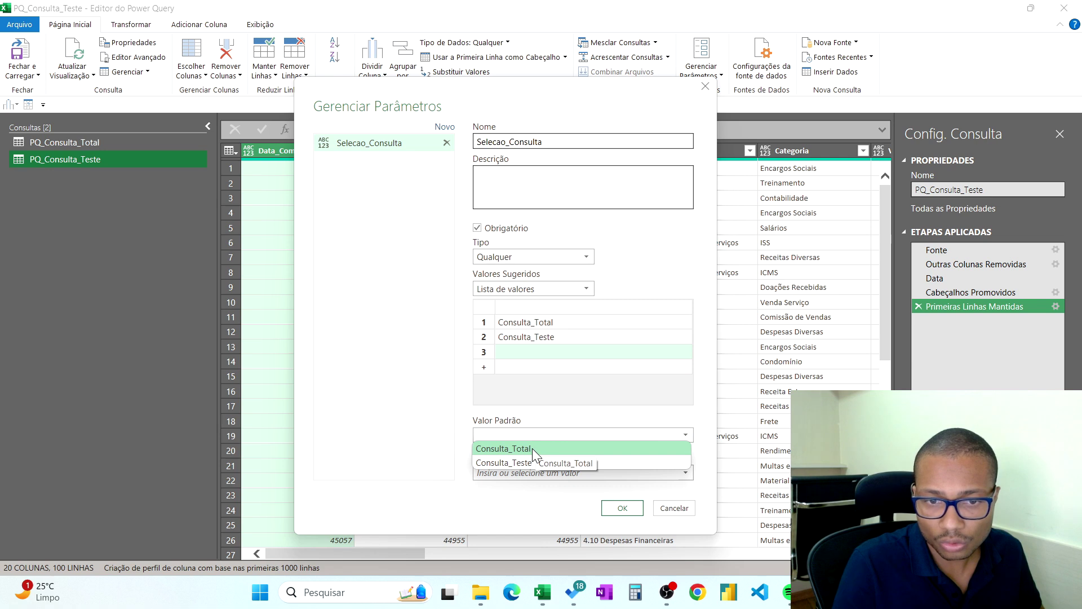
pyautogui.click(532, 449)
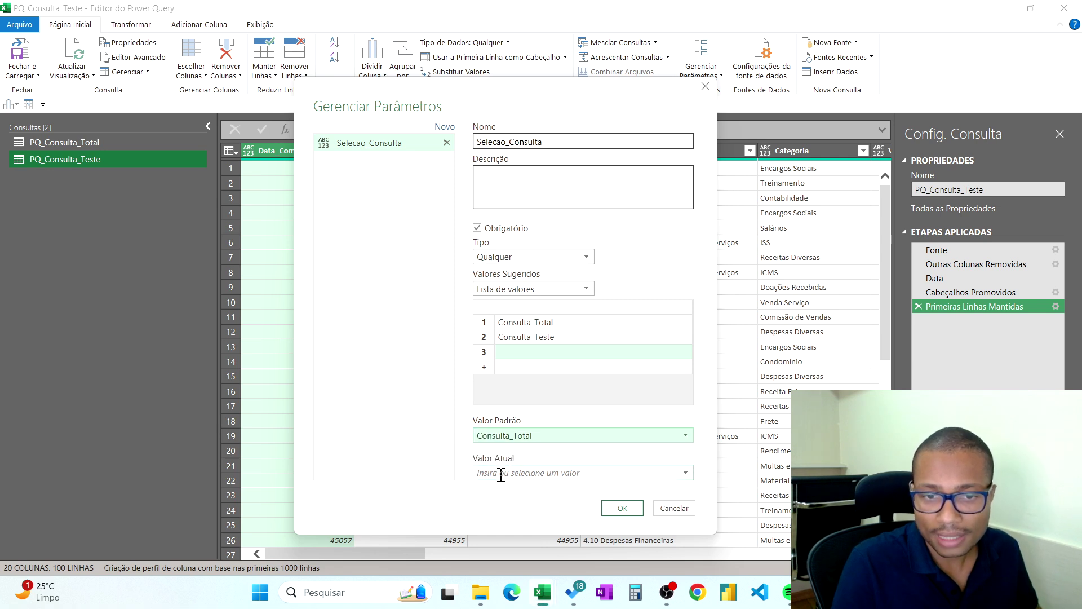
pyautogui.click(685, 472)
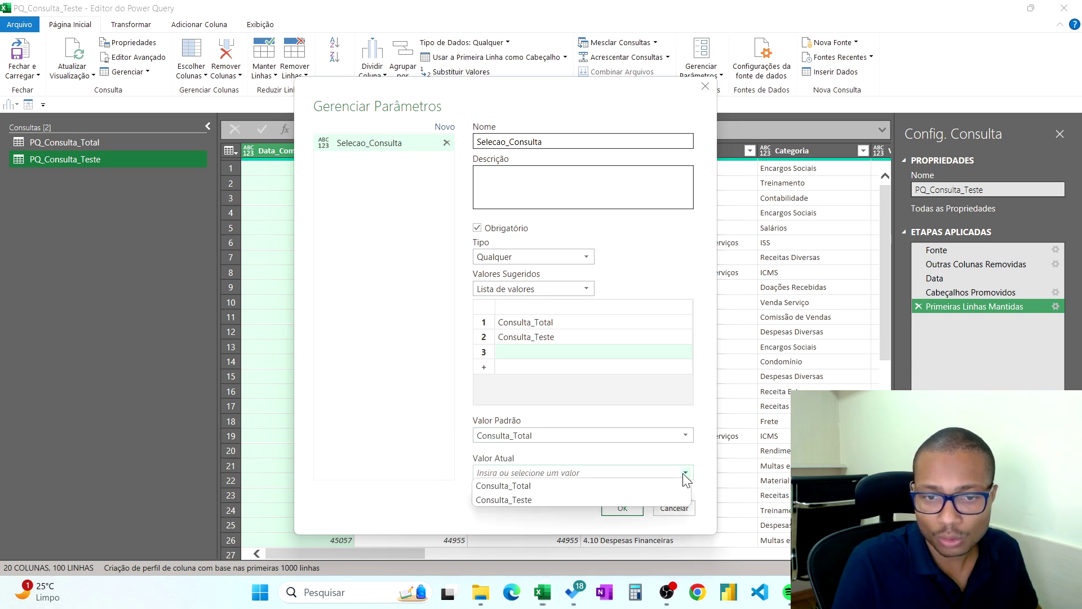
pyautogui.click(563, 499)
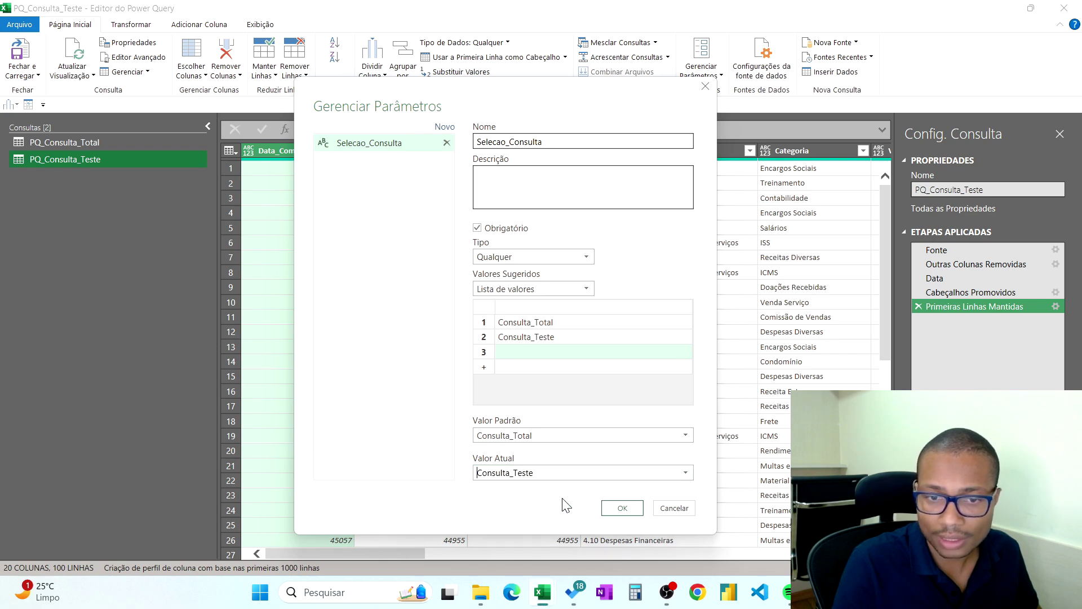
pyautogui.click(622, 508)
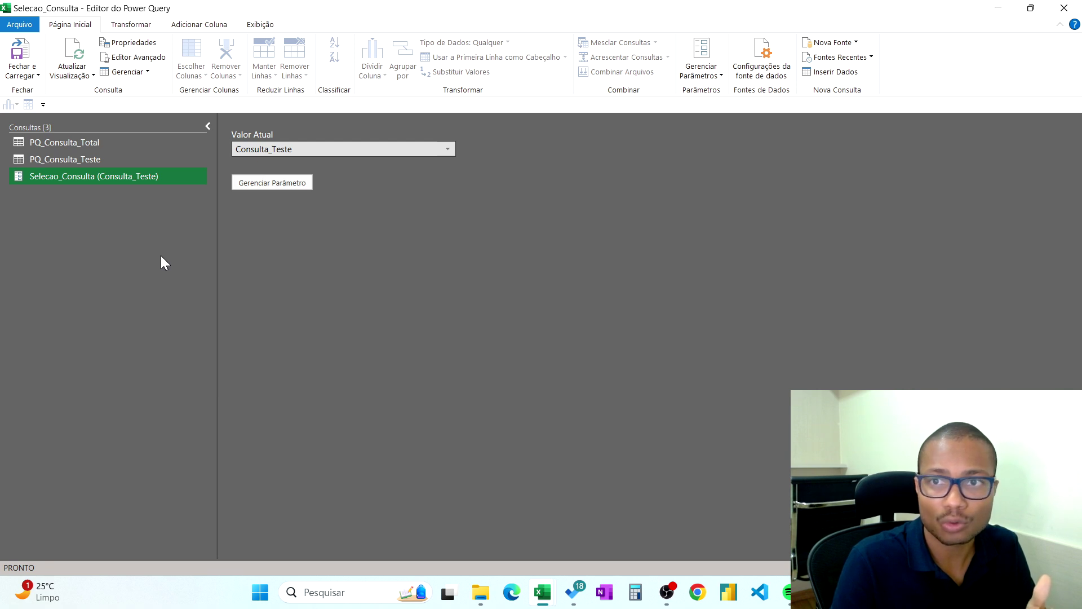
# - Create a new blank query from the other data sources
pyautogui.click(851, 44)
pyautogui.moveTo(877, 151)
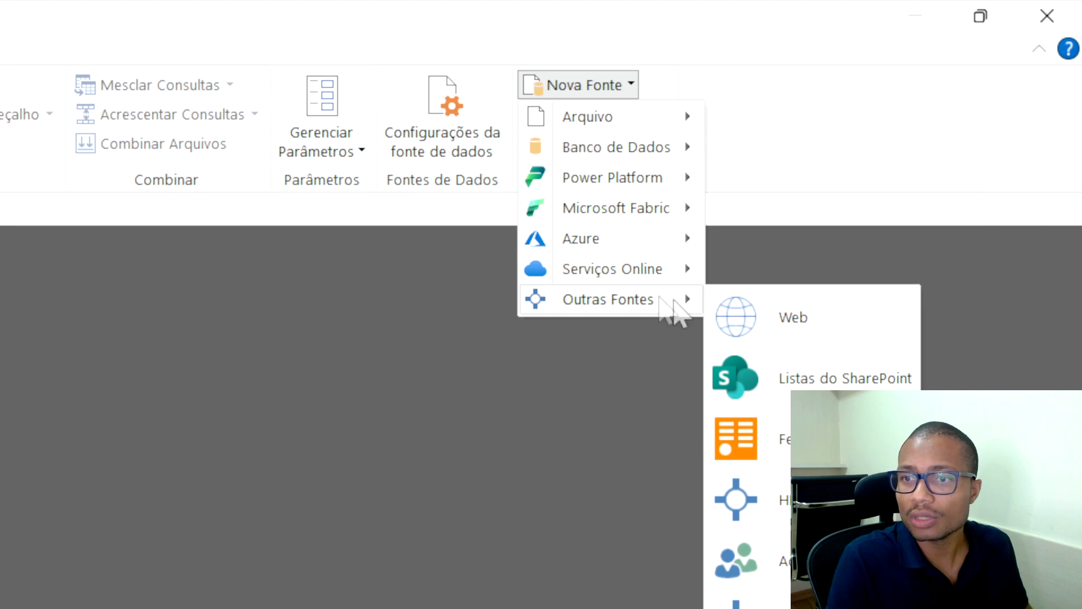
pyautogui.click(824, 350)
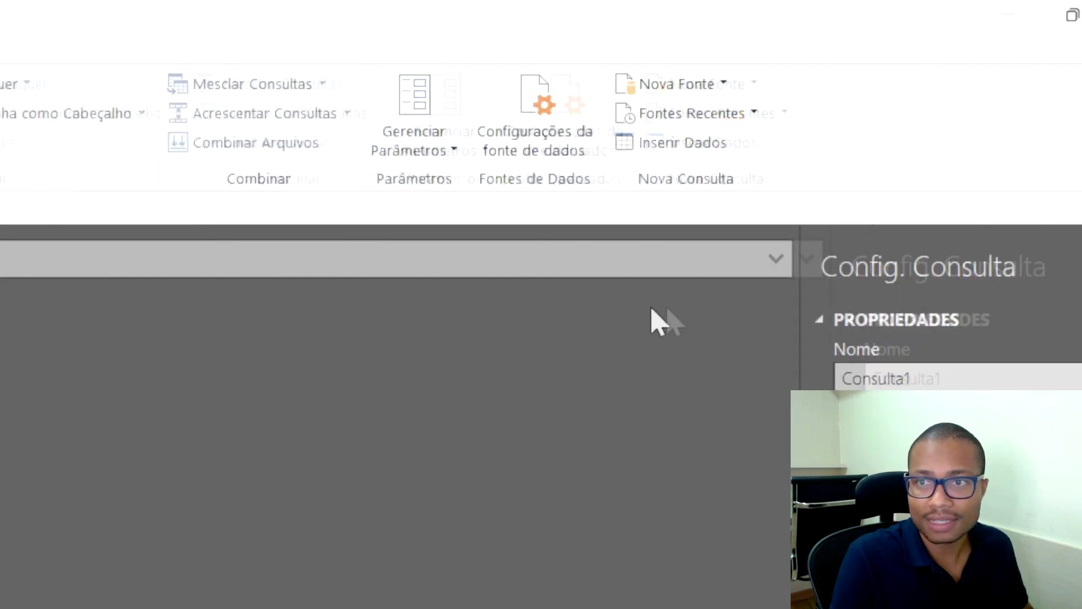
# - Start the blank query's formula with the condition =if Selecao_Consulta = "Consulta_Total"
pyautogui.click(685, 261)
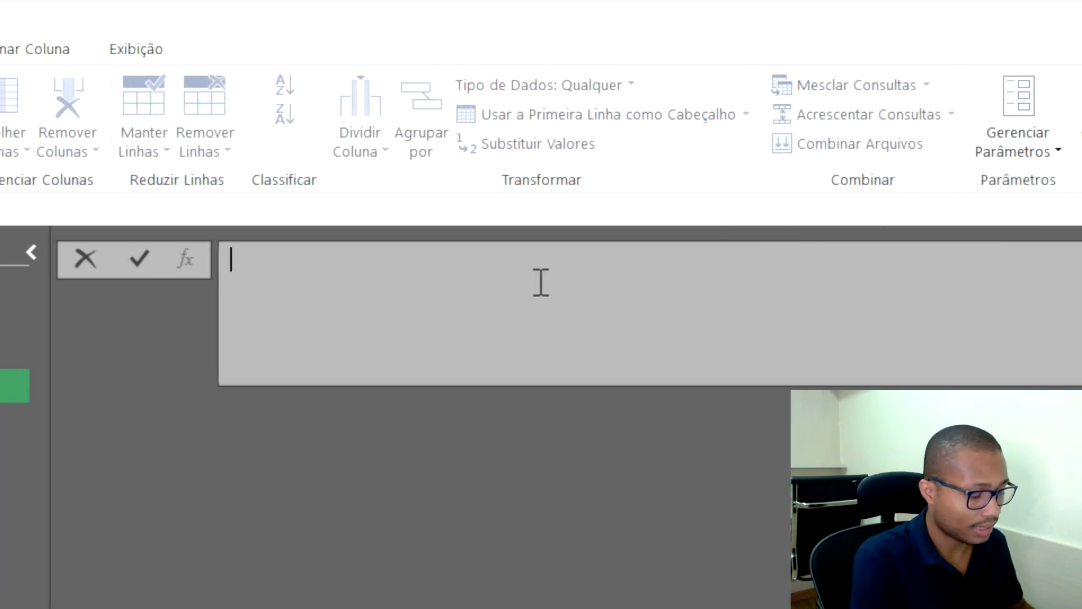
pyautogui.write('=')
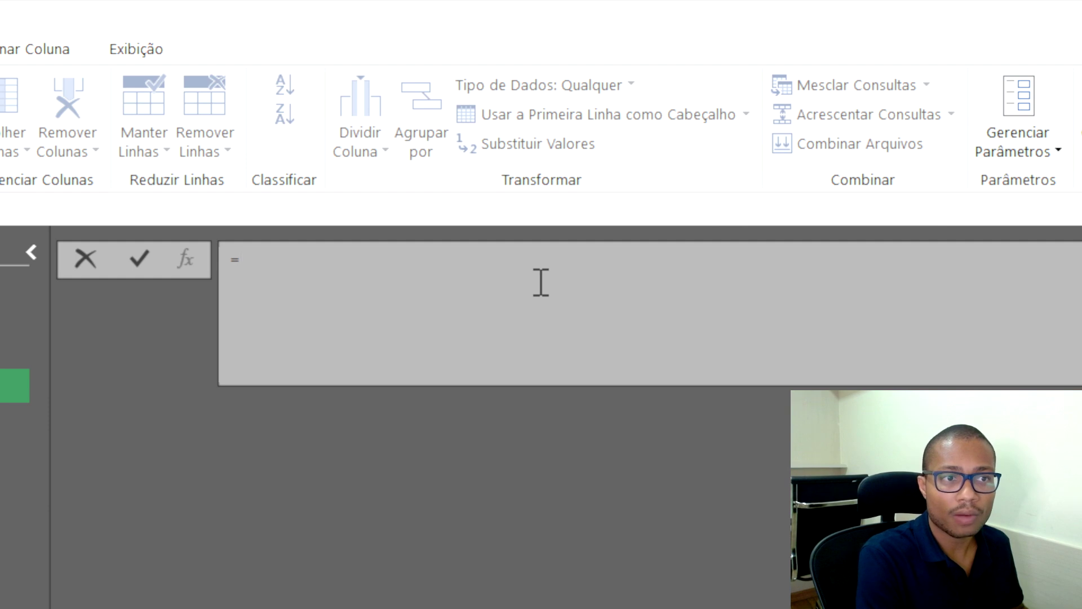
pyautogui.write('if')
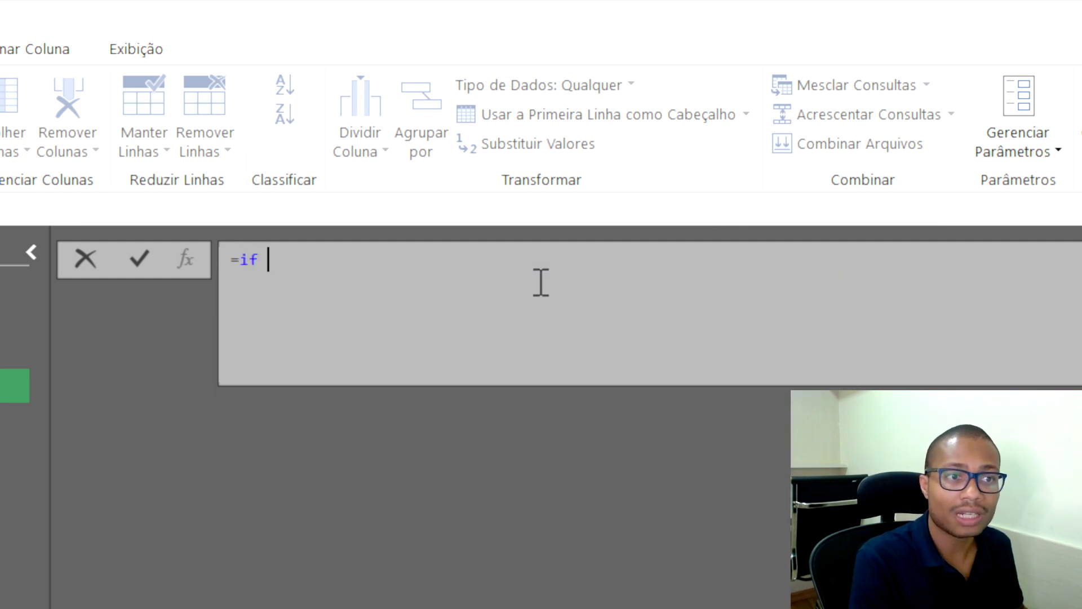
pyautogui.write(' sele')
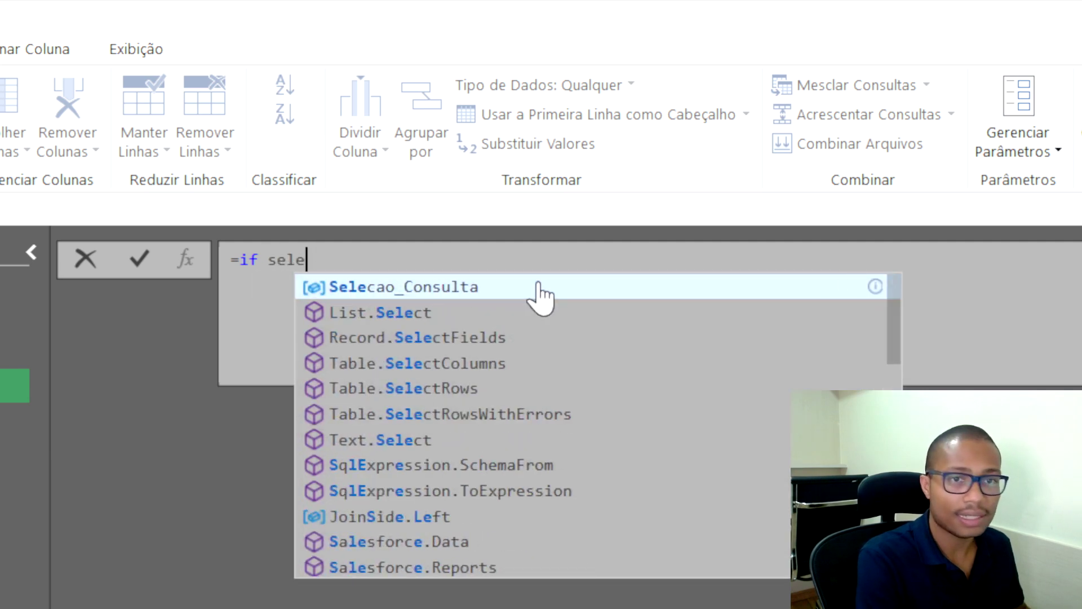
pyautogui.click(497, 289)
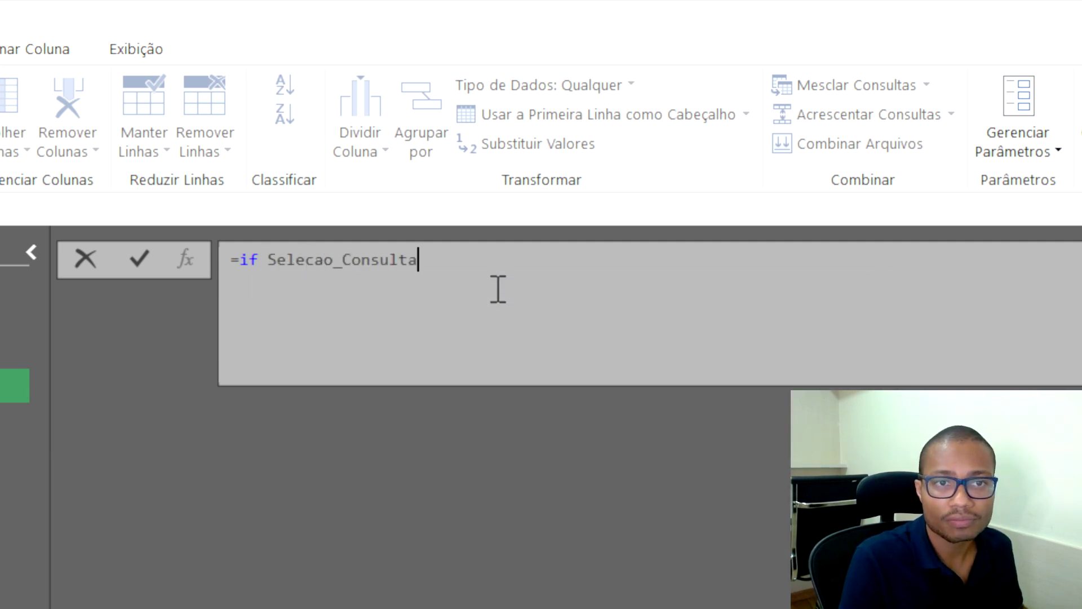
pyautogui.write('= ')
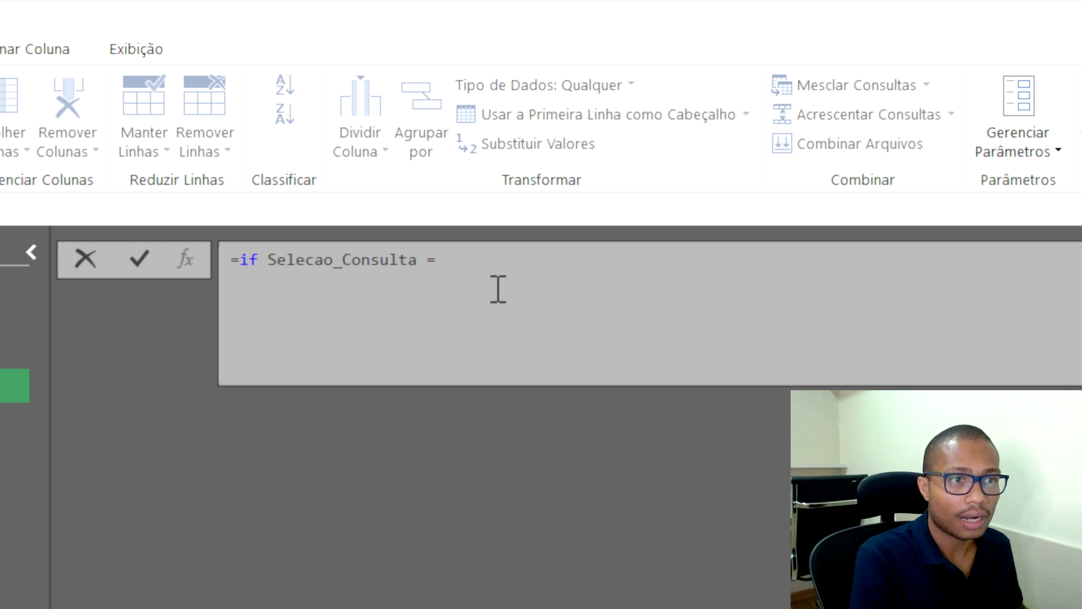
pyautogui.write('"Consulta_Tao')
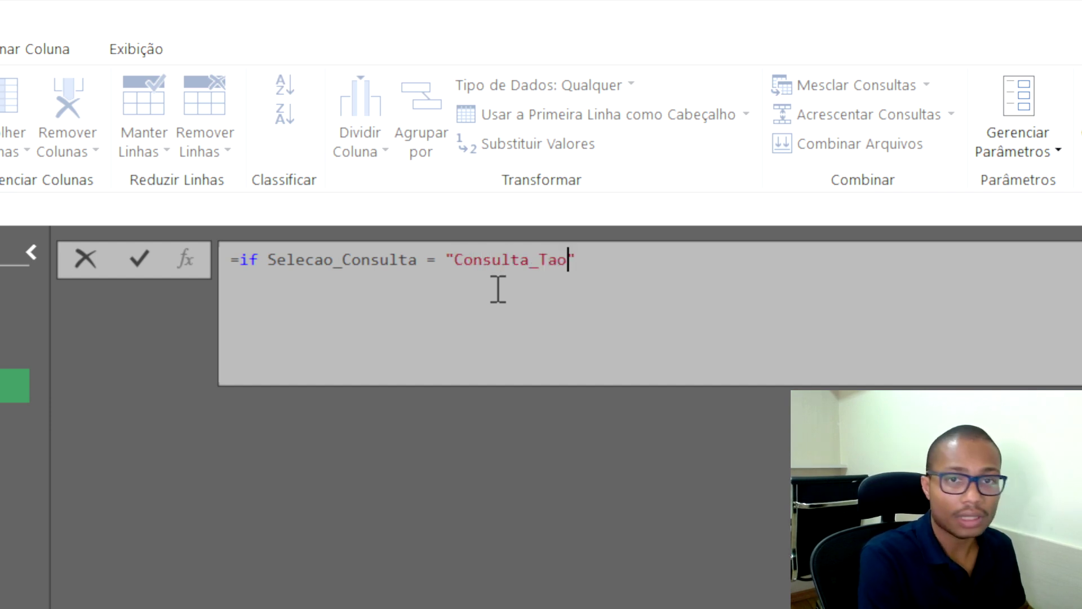
pyautogui.press('BackSpace')
pyautogui.press('BackSpace')
pyautogui.write('otal')
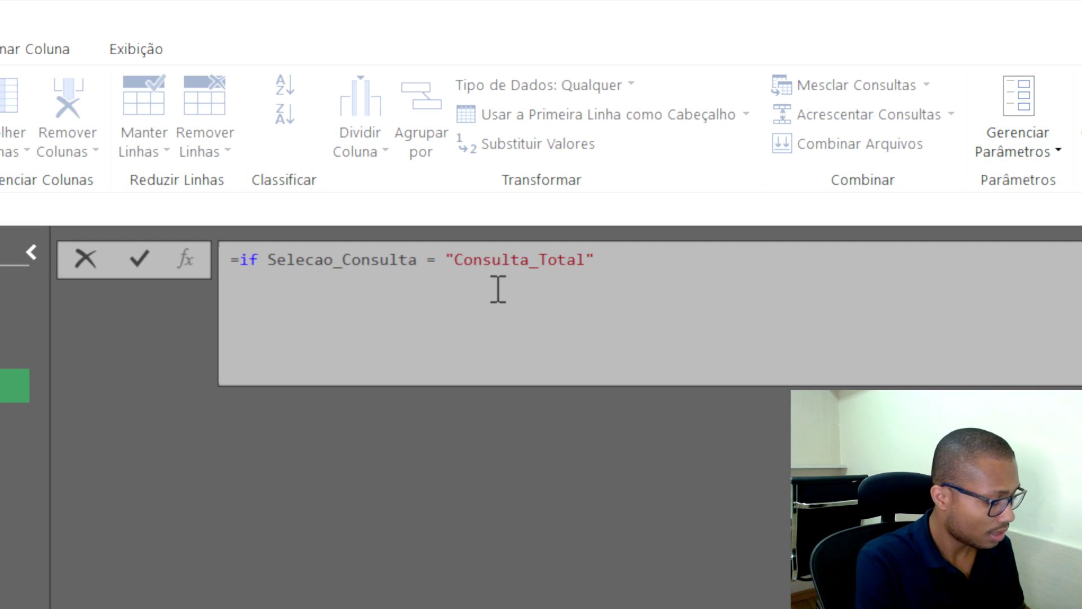
# - Add the then branch to the formula so that it returns PQ_Consulta_Total
pyautogui.write('then ')
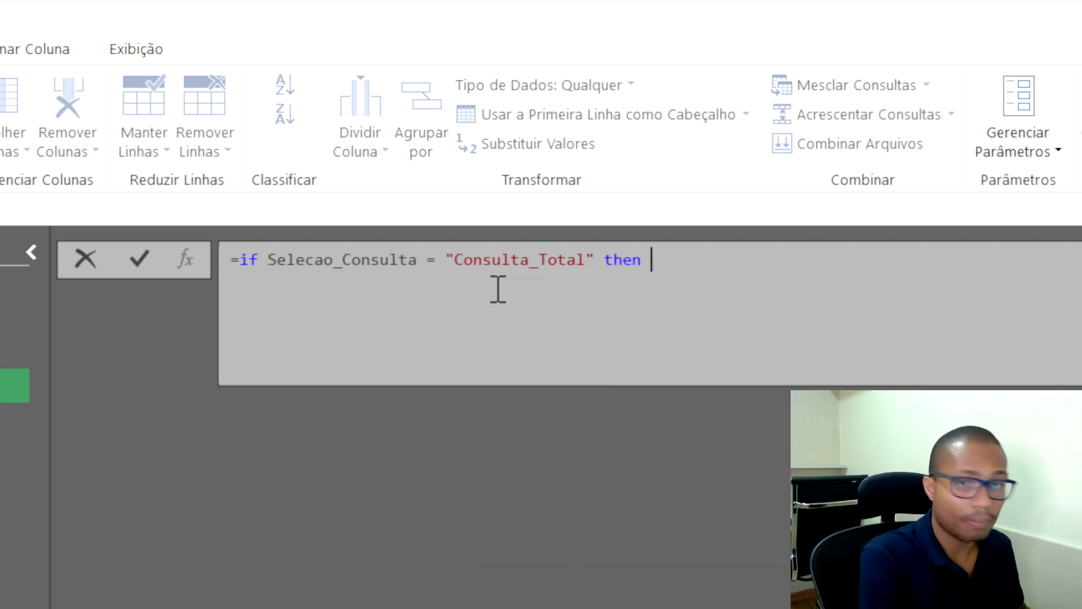
pyautogui.write('PQ')
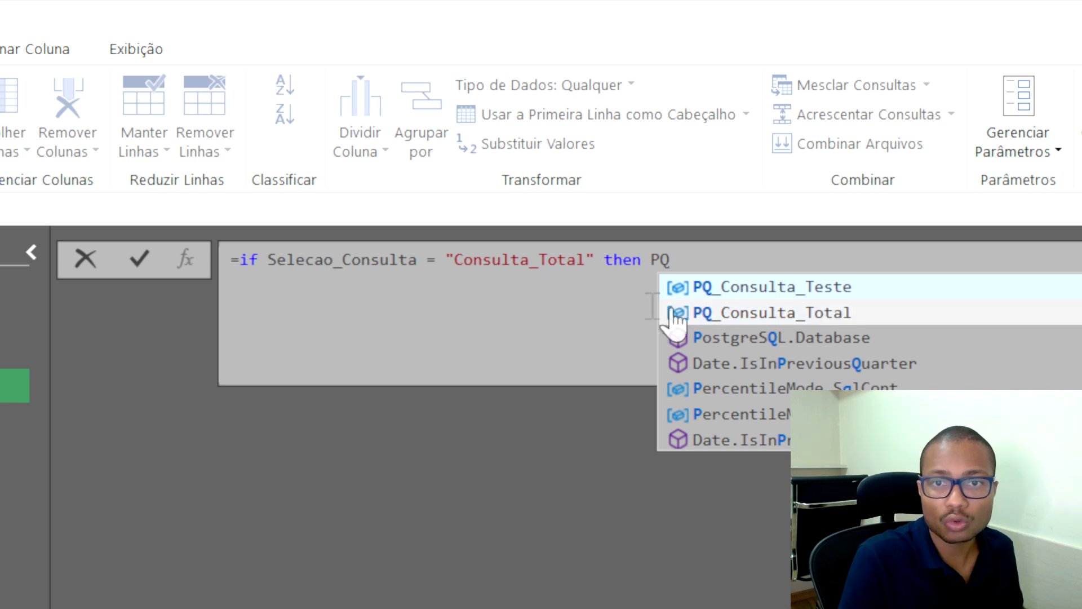
pyautogui.click(716, 314)
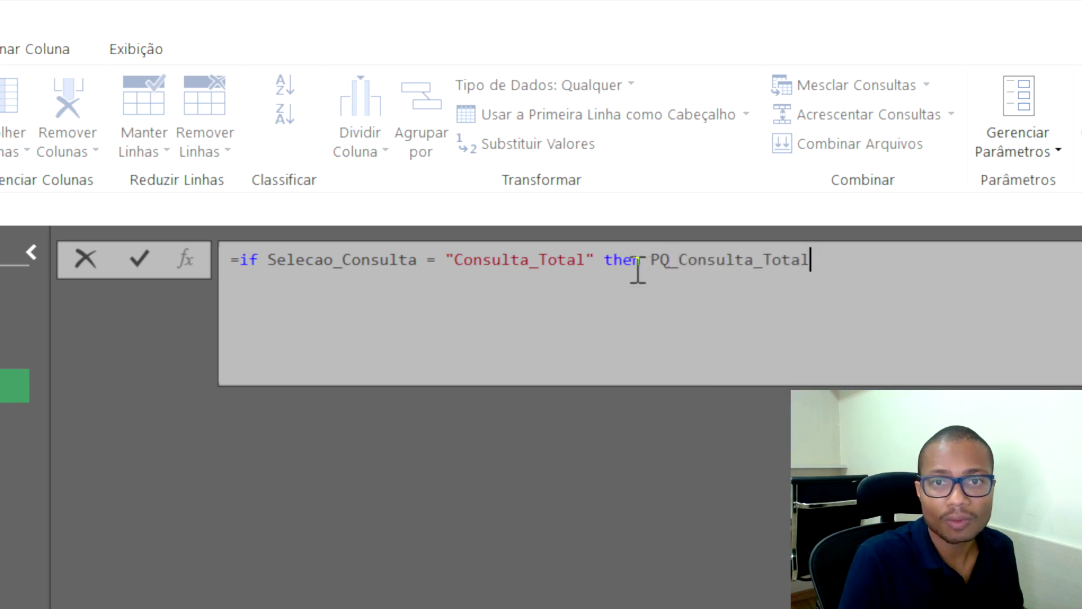
pyautogui.moveTo(781, 274)
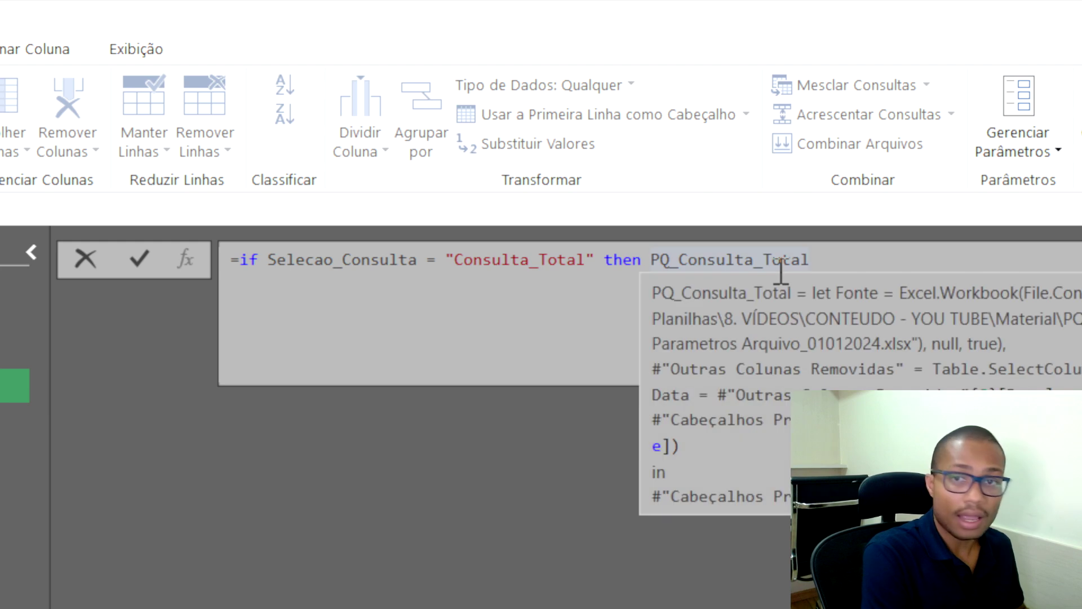
# - Finish the formula with else PQ_Consulta_Teste, apply it and collapse the formula bar
pyautogui.write('esle')
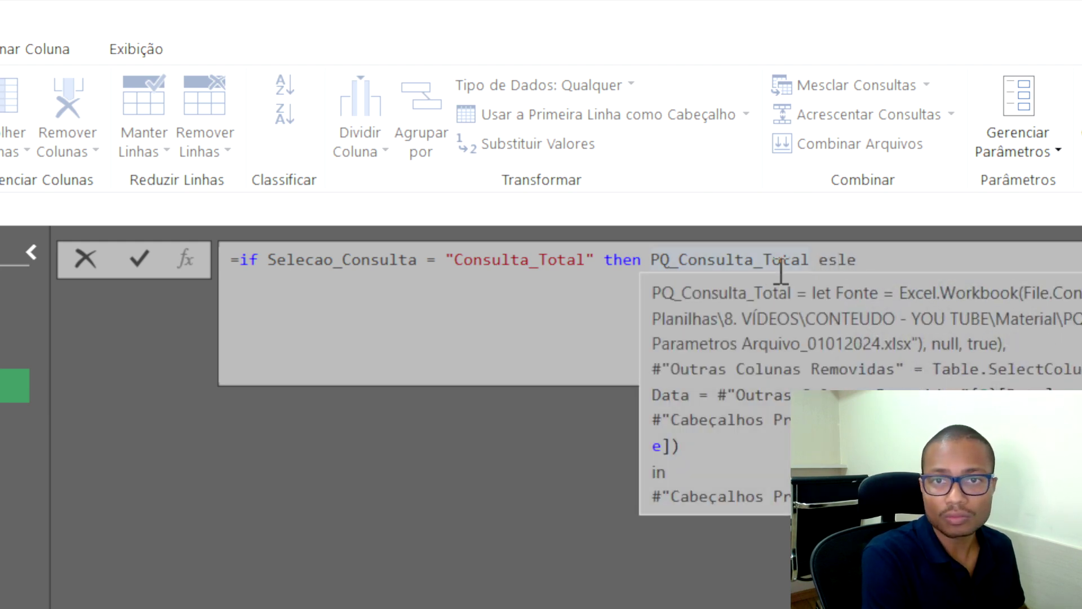
pyautogui.press('BackSpace')
pyautogui.press('BackSpace')
pyautogui.press('BackSpace')
pyautogui.write('lse ')
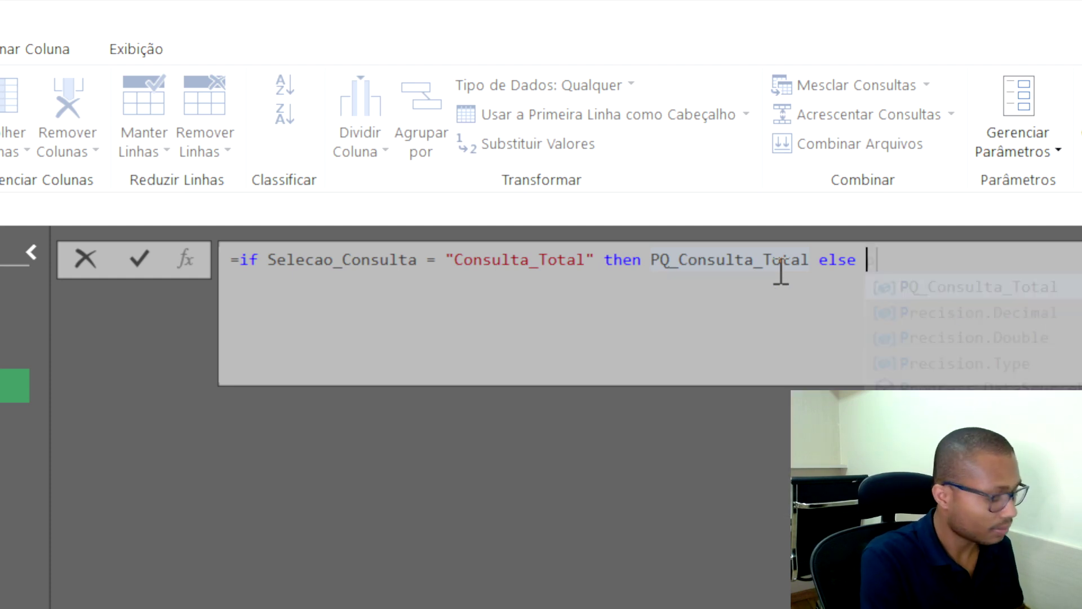
pyautogui.write('pq_')
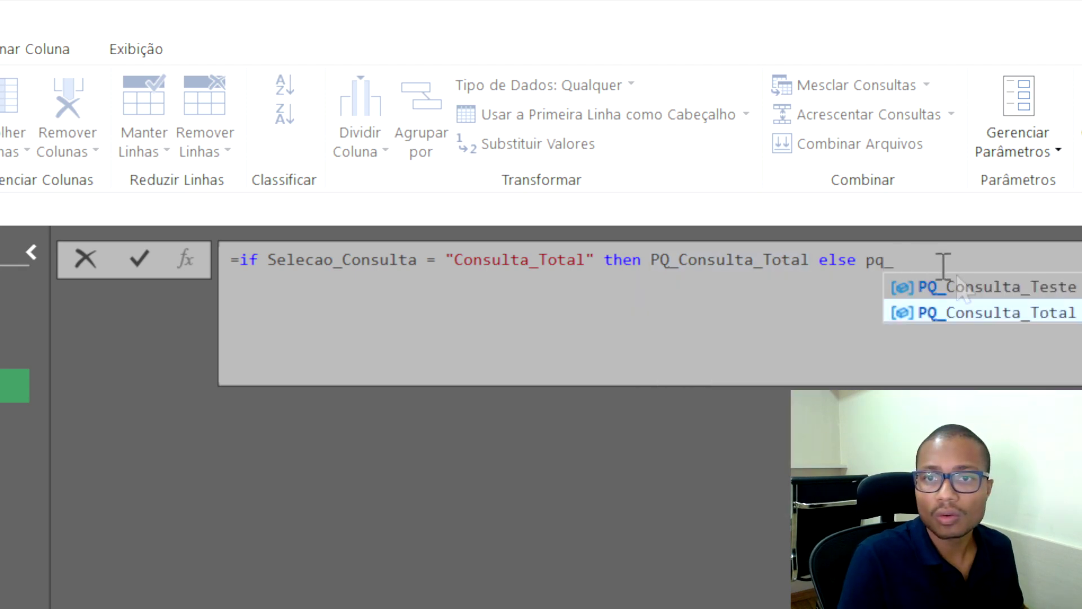
pyautogui.click(1016, 288)
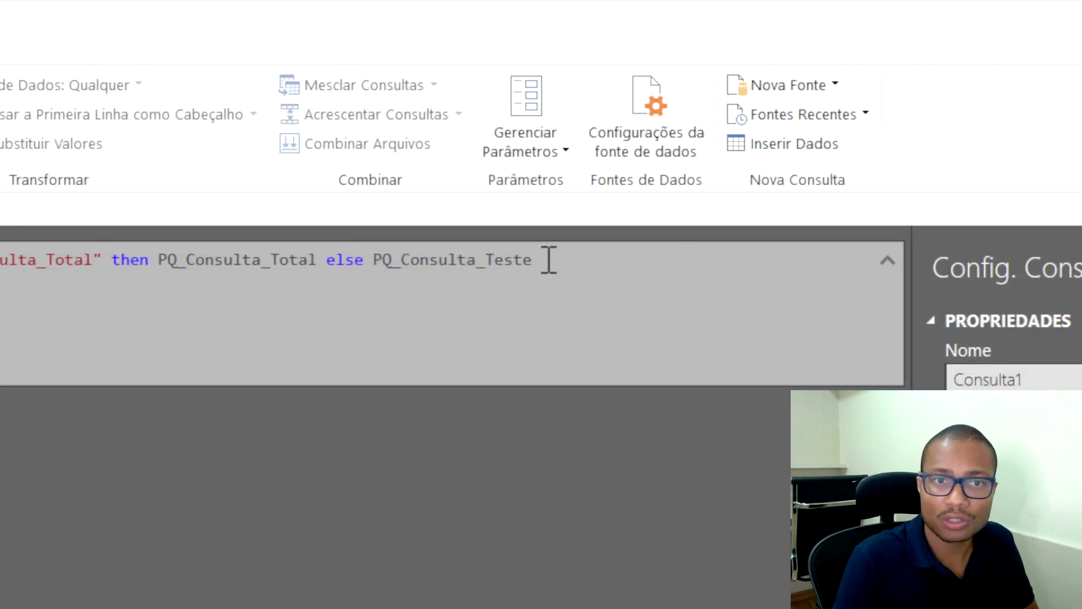
pyautogui.press('Return')
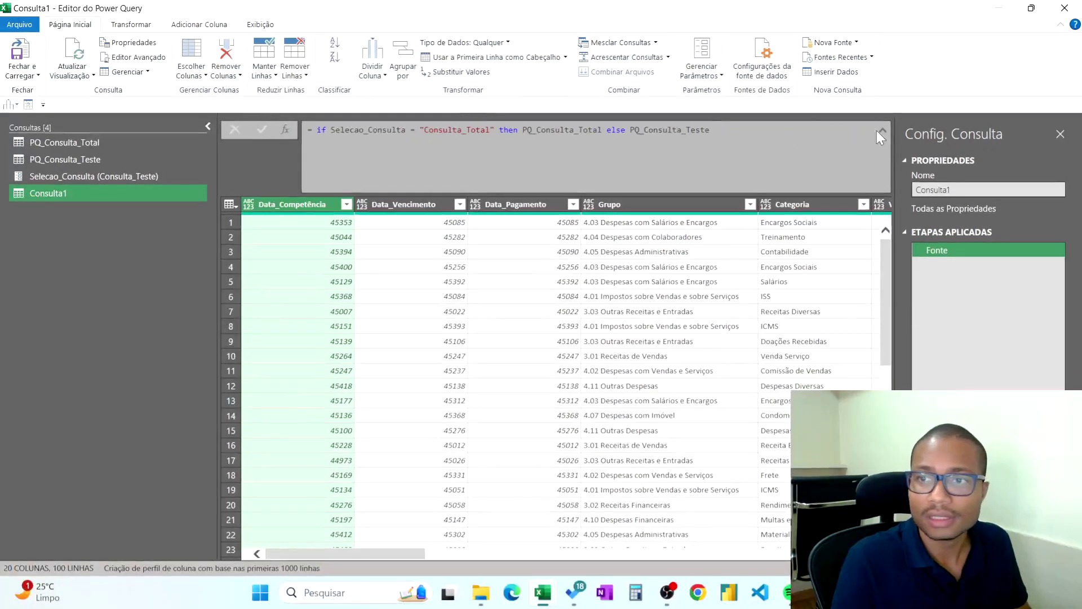
pyautogui.click(884, 130)
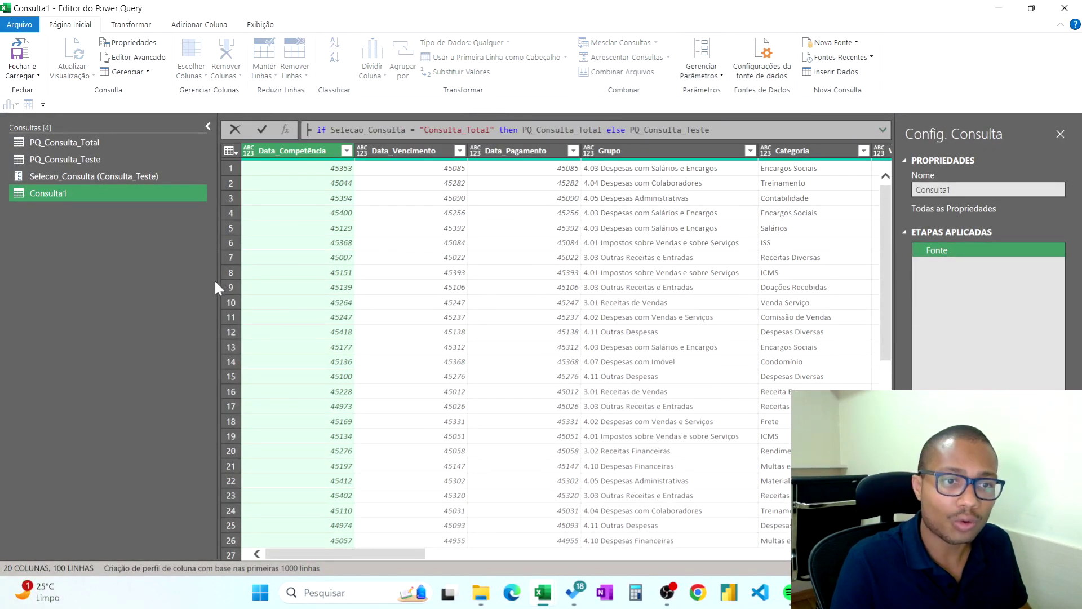
# - Widen the query list, switch the Selecao_Consulta parameter's current value to Consulta_Total, and open the Consulta1 query
pyautogui.click(229, 225)
pyautogui.moveTo(218, 229); pyautogui.dragTo(152, 229)
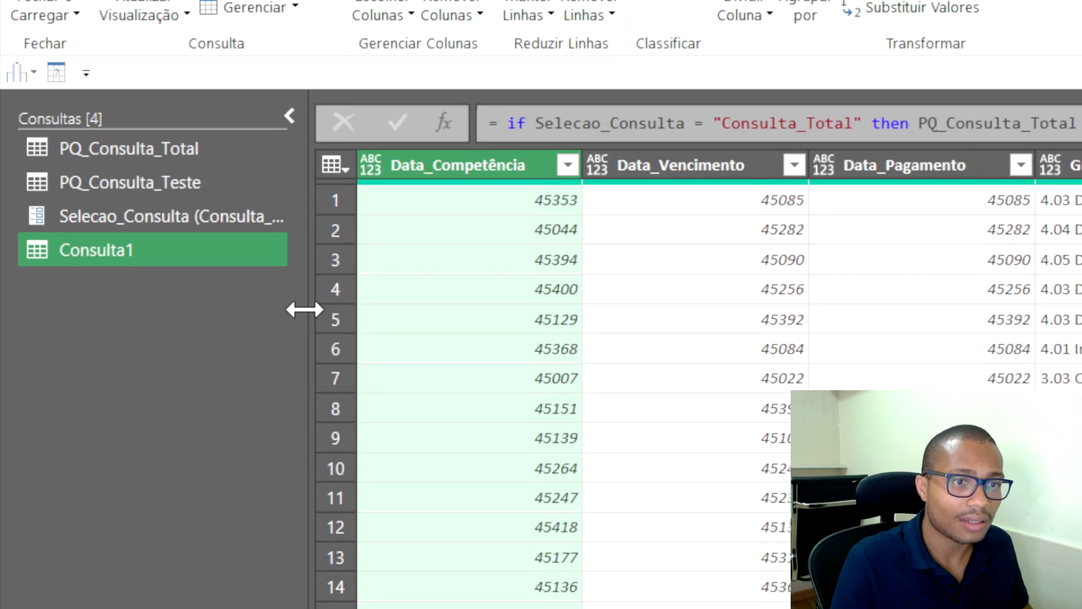
pyautogui.moveTo(369, 309); pyautogui.dragTo(432, 313)
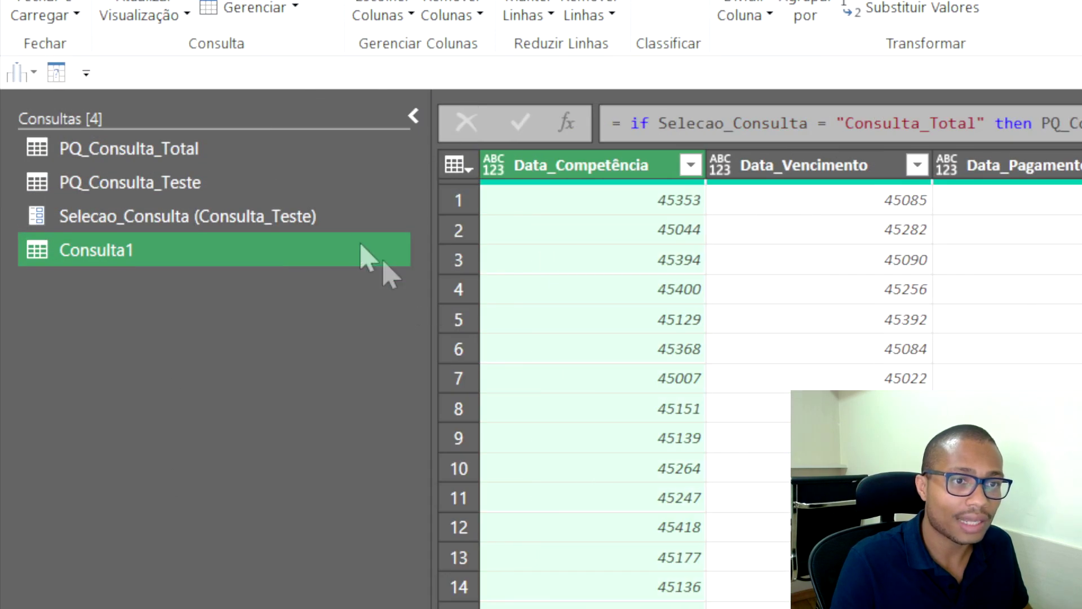
pyautogui.click(326, 220)
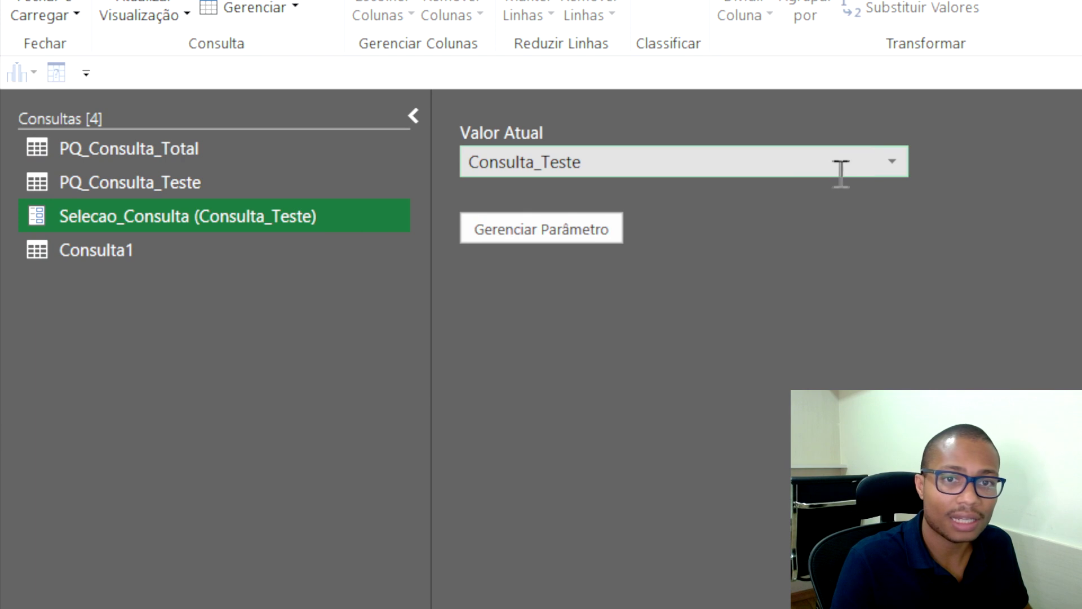
pyautogui.click(891, 164)
pyautogui.click(736, 191)
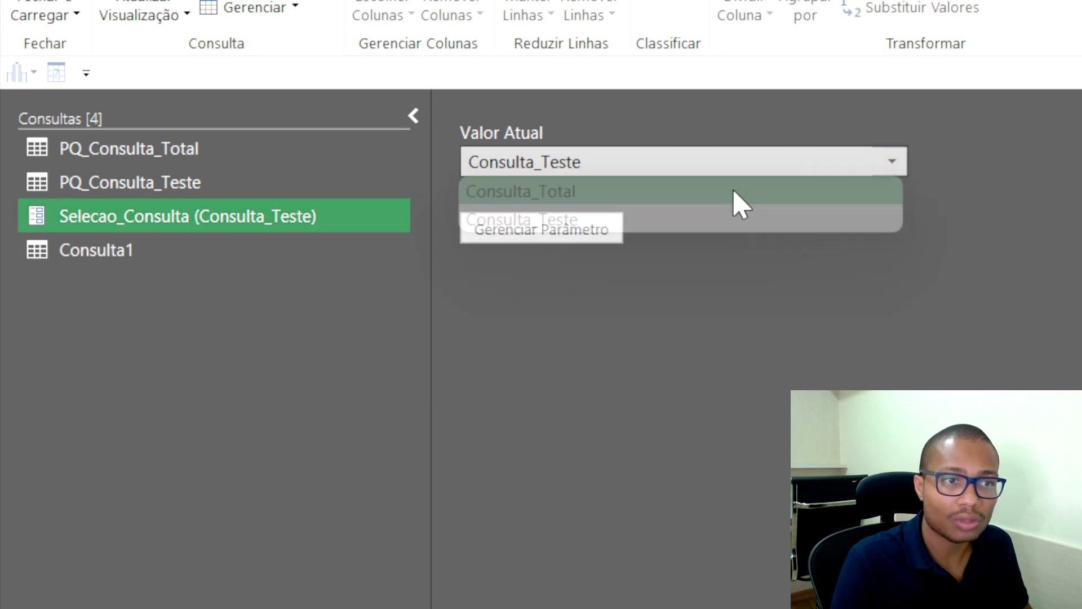
pyautogui.keyDown('ctrl'); pyautogui.click(180, 259); pyautogui.keyUp('ctrl')
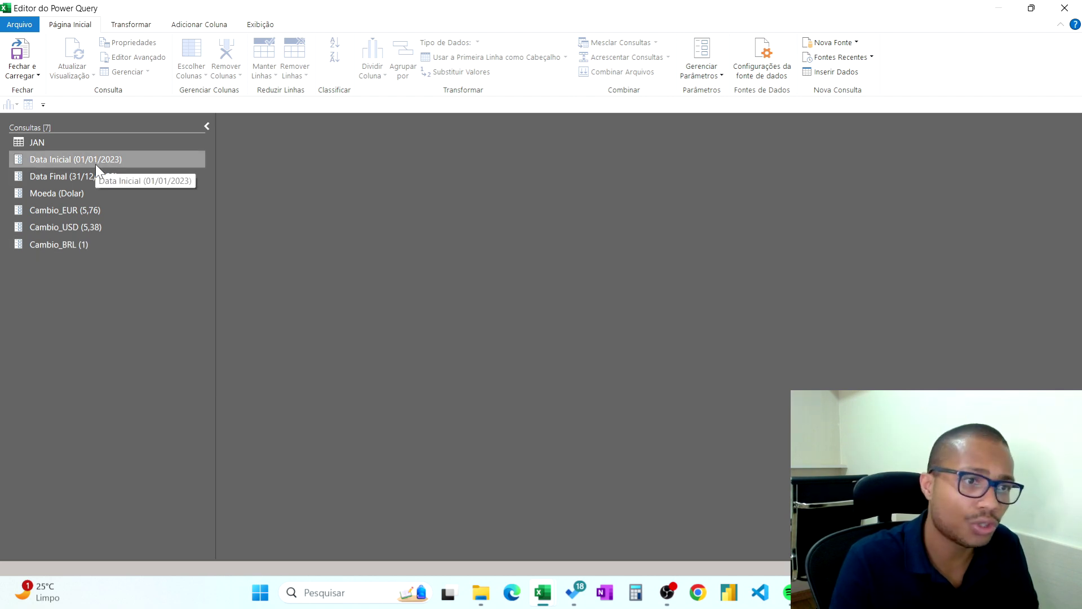
# - Open the JAN query in the workbook with the date and currency parameters and narrow the query list to view its data
pyautogui.click(55, 145)
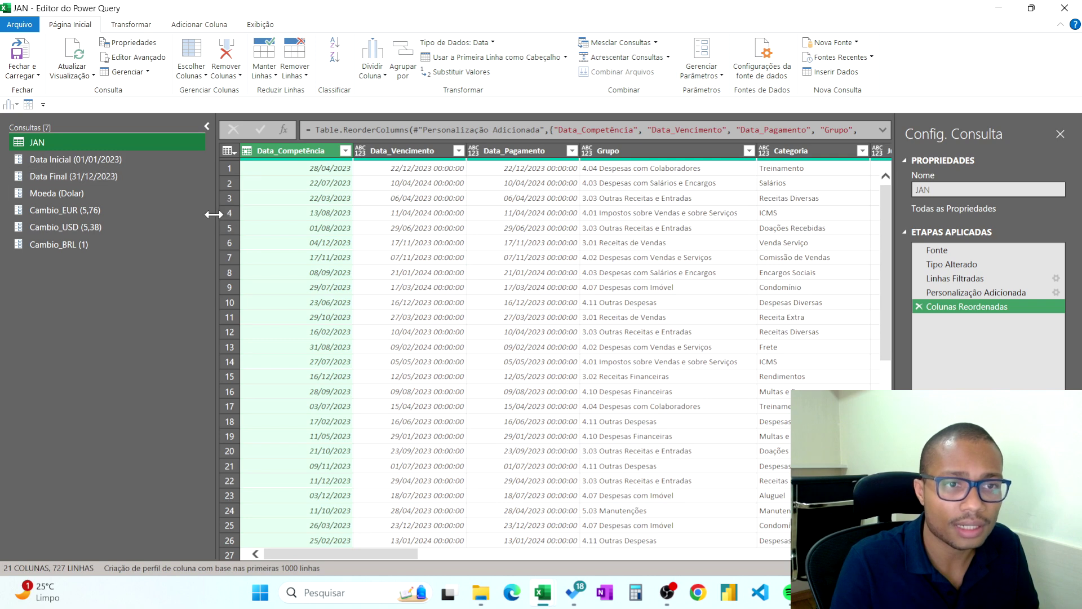
pyautogui.moveTo(213, 214); pyautogui.dragTo(166, 214)
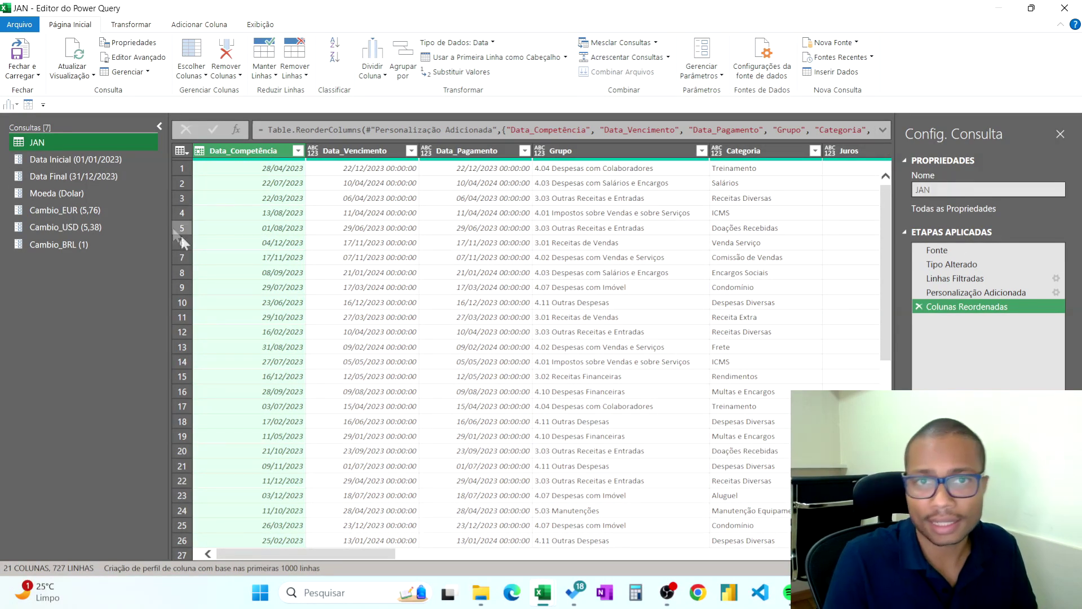
pyautogui.click(998, 8)
pyautogui.hotkey('alt', 'Tab')
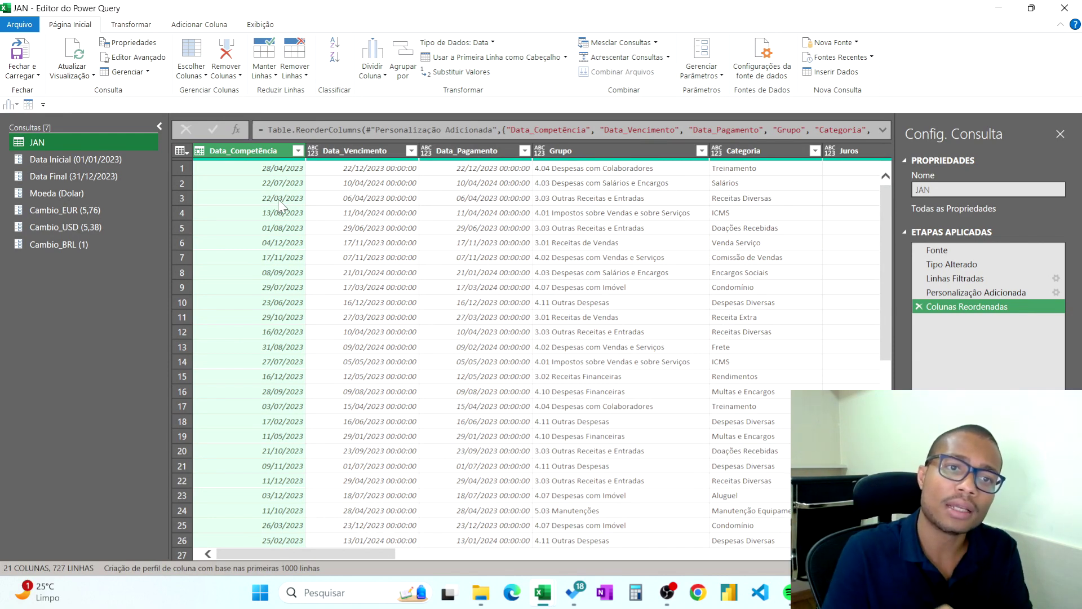
# - View the current values of the Data Inicial and Data Final parameters and return to the JAN query
pyautogui.click(96, 160)
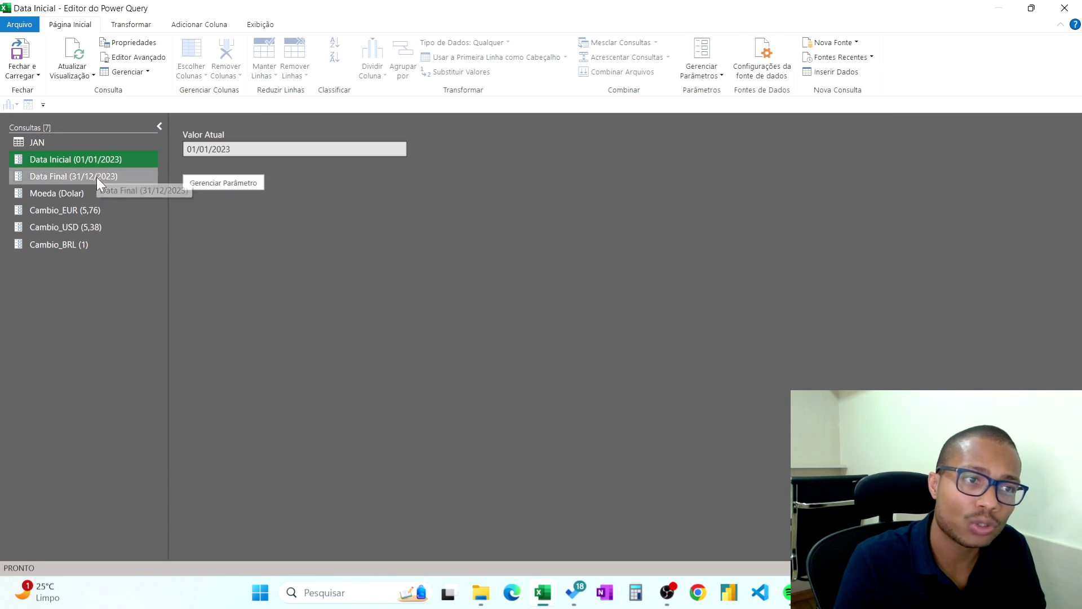
pyautogui.click(99, 174)
pyautogui.click(97, 162)
pyautogui.click(55, 143)
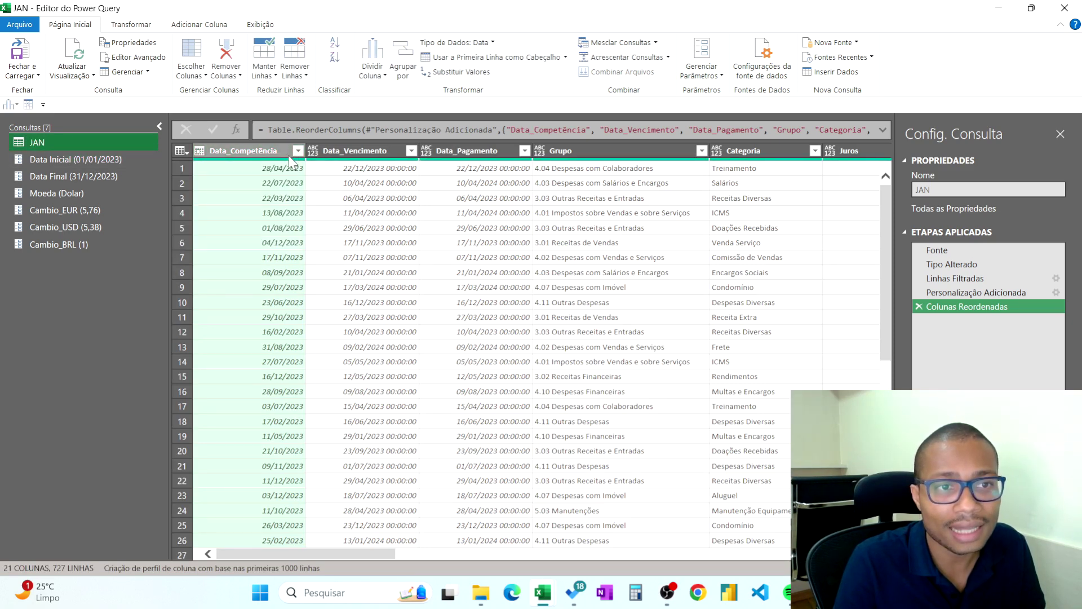
# - Inspect the filter conditions of the Linhas Filtradas step in the JAN query and close them without changes
pyautogui.click(995, 279)
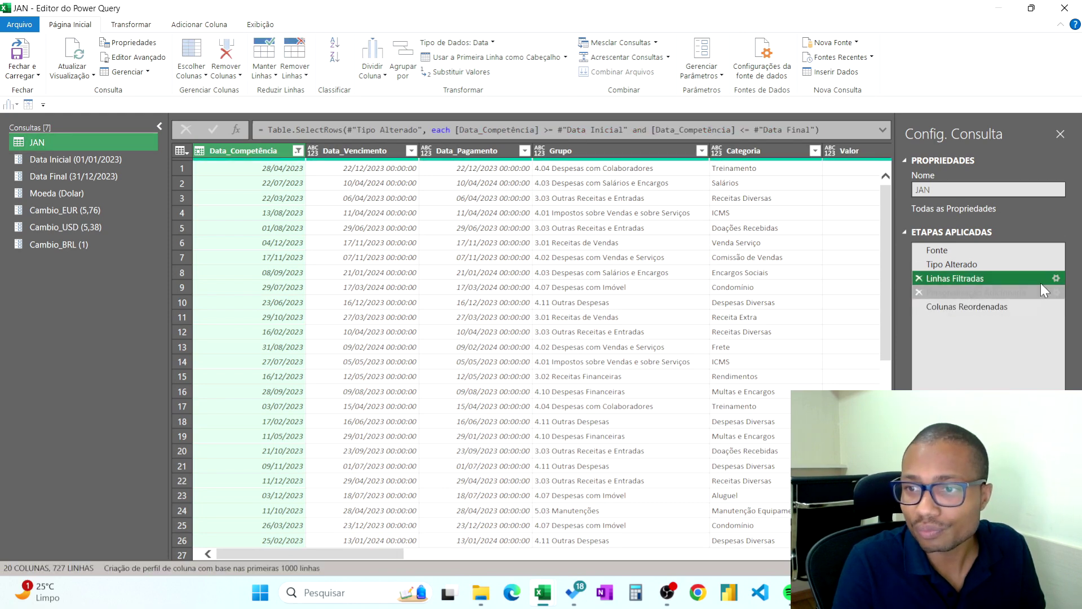
pyautogui.click(1056, 278)
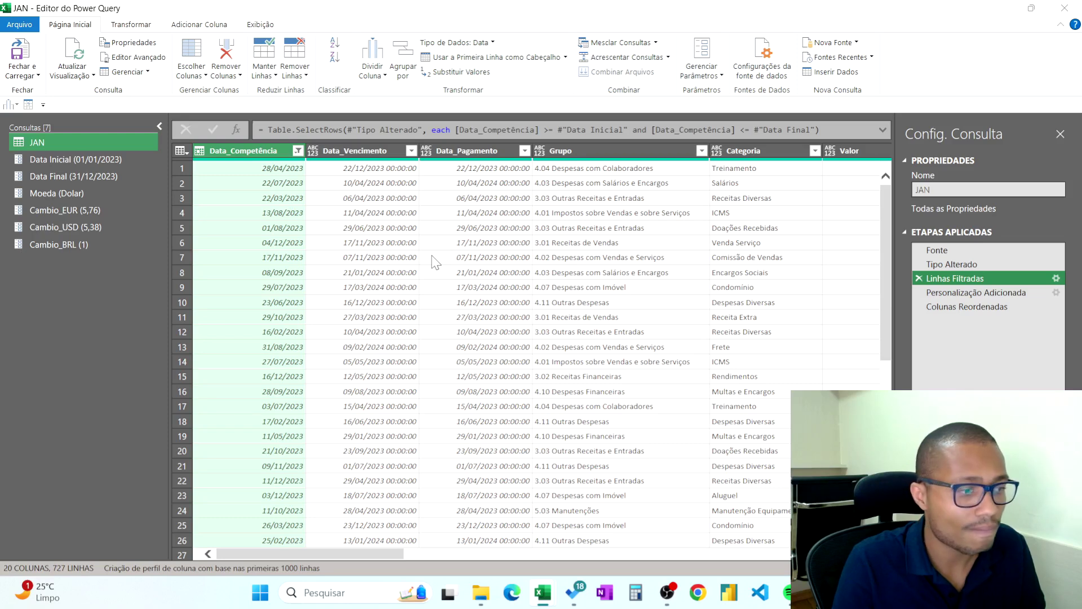
pyautogui.moveTo(509, 196); pyautogui.dragTo(466, 183)
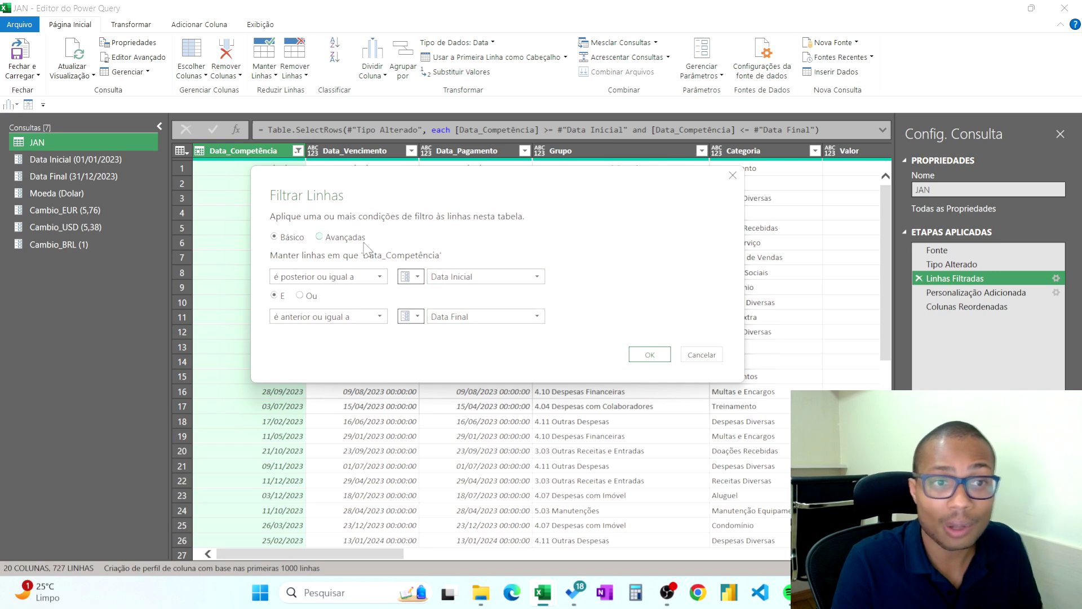
pyautogui.click(702, 354)
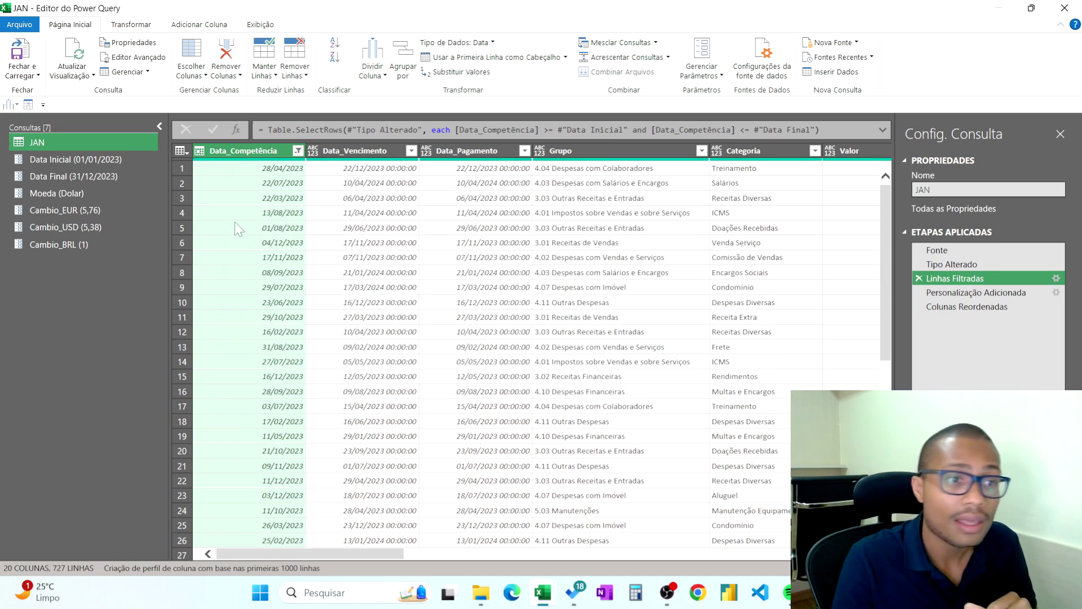
# - Set the Data Inicial parameter's current value to 01/05/2023 and check the filtered rows in the JAN query
pyautogui.click(94, 160)
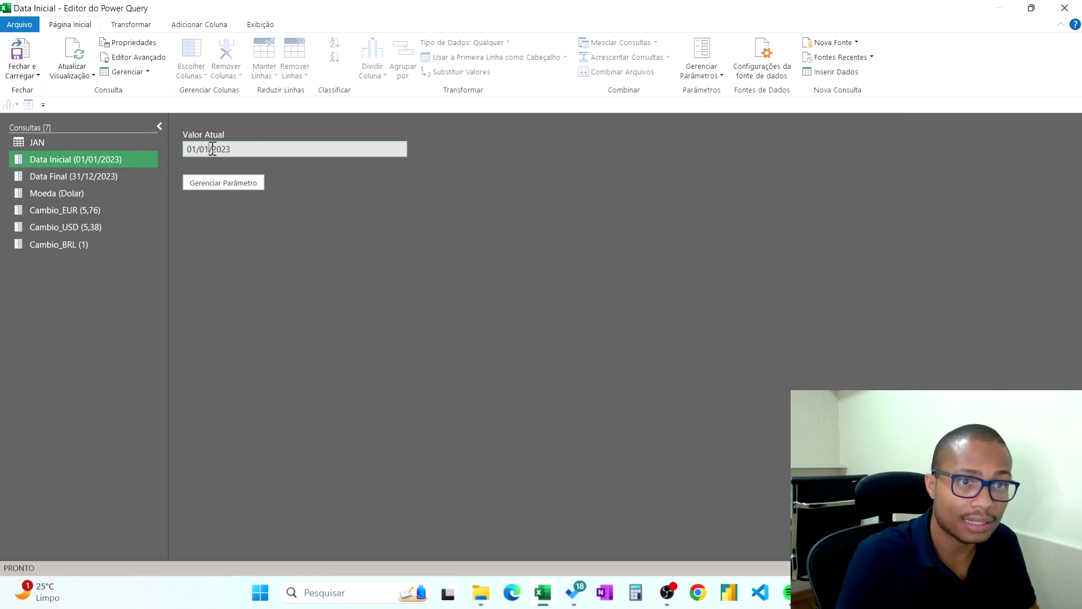
pyautogui.write('5')
pyautogui.press('Return')
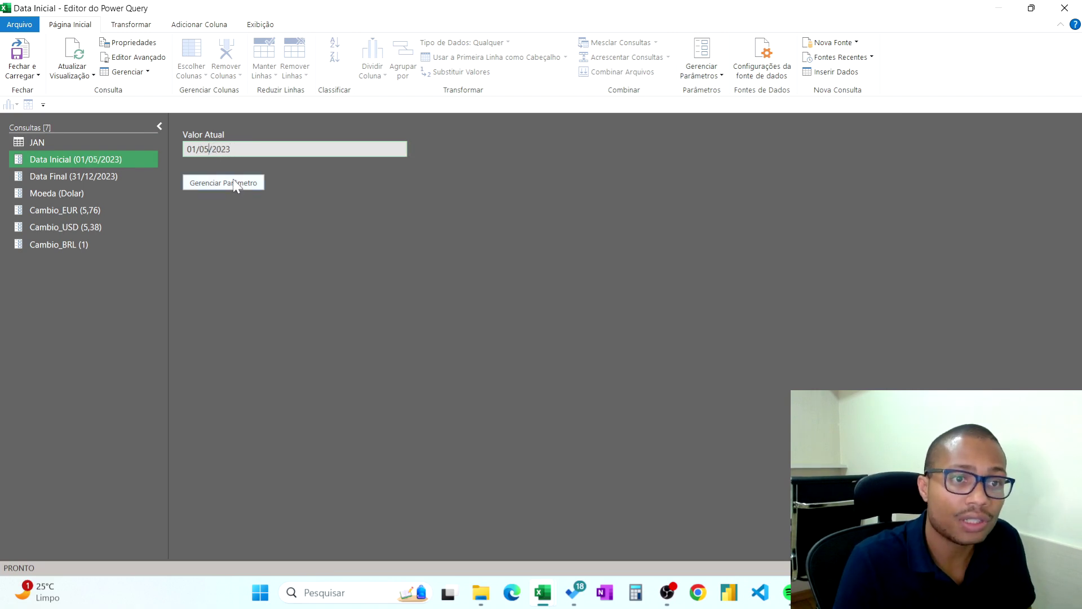
pyautogui.click(56, 145)
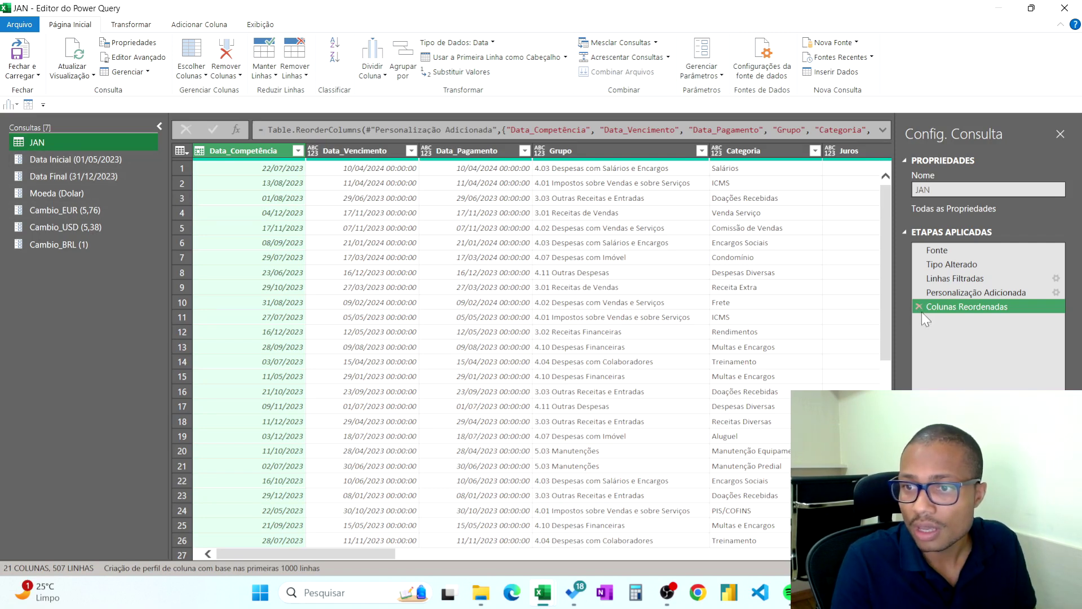
# - Delete the JAN query's applied steps from Tipo Alterado through the end, keeping only Fonte
pyautogui.click(952, 279)
pyautogui.click(952, 265)
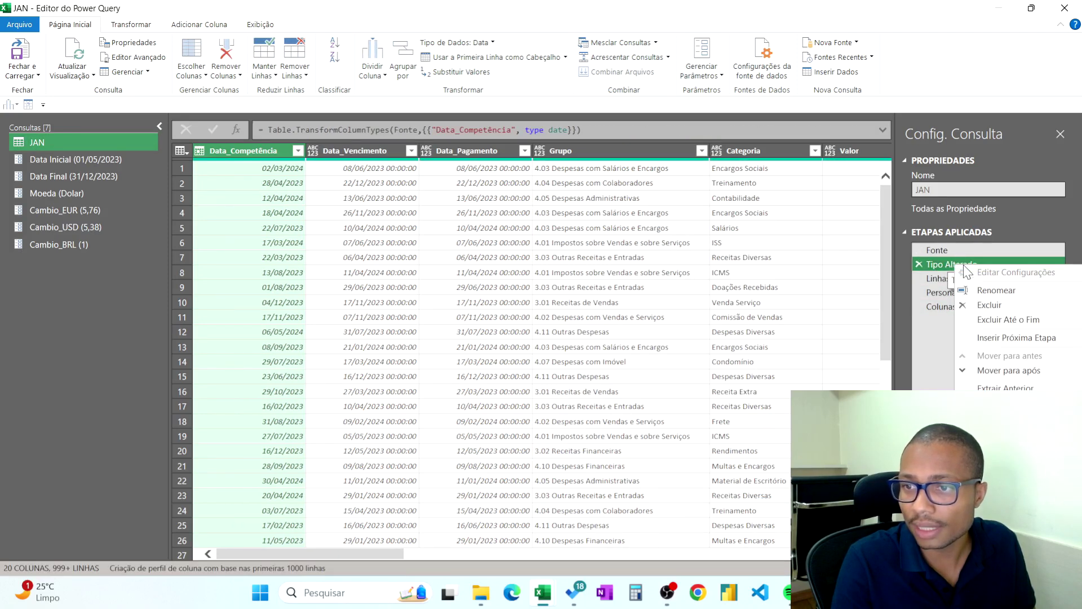
pyautogui.rightClick(956, 265)
pyautogui.click(996, 319)
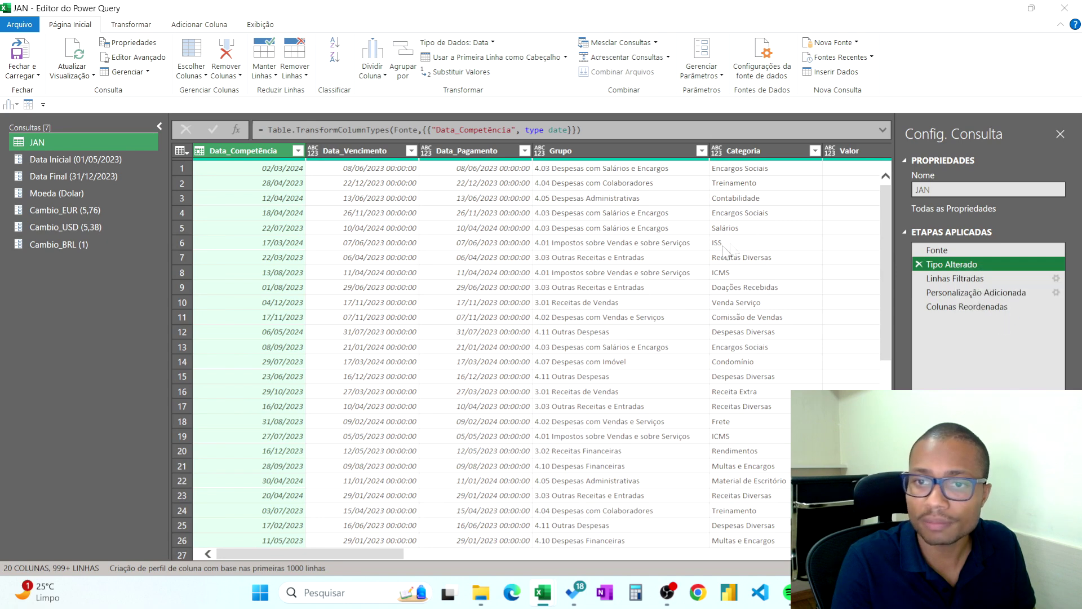
pyautogui.click(620, 324)
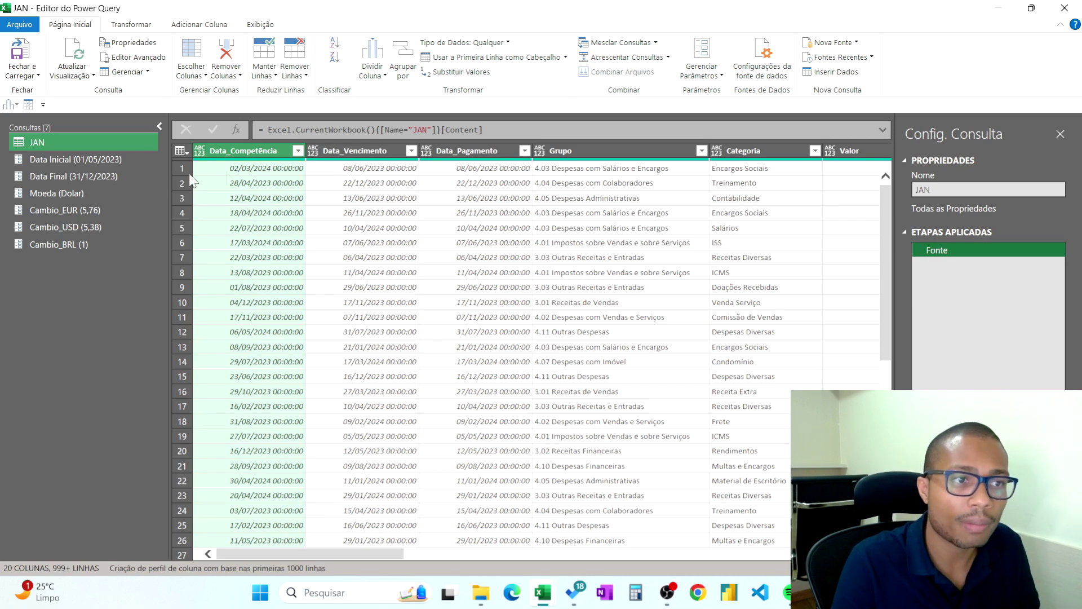
# - Delete the Data Inicial and Data Final parameters together
pyautogui.click(94, 163)
pyautogui.keyDown('ctrl'); pyautogui.click(106, 176); pyautogui.keyUp('ctrl')
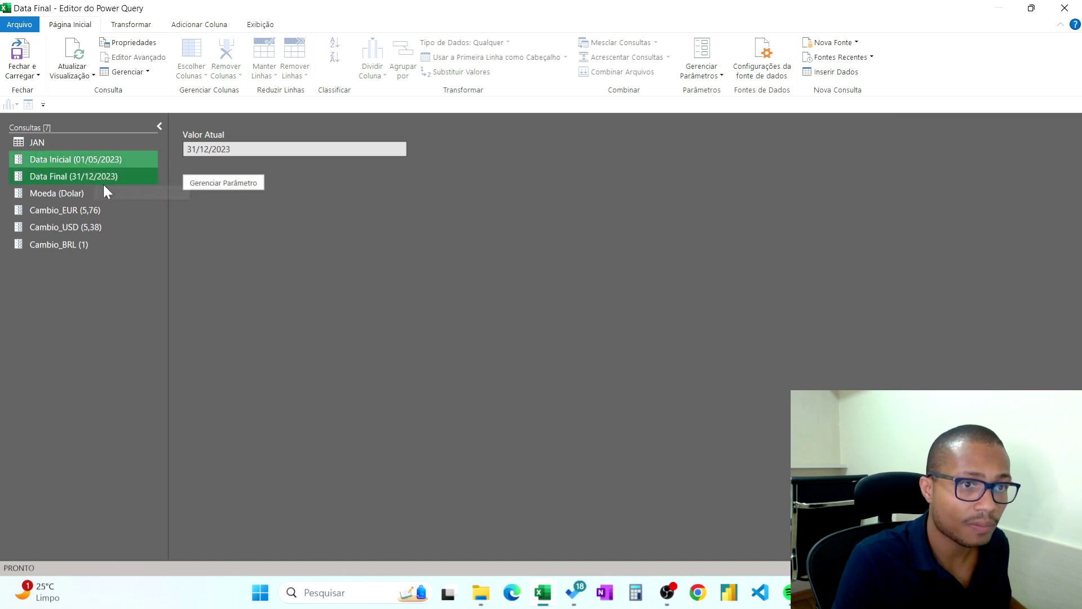
pyautogui.rightClick(106, 176)
pyautogui.click(139, 217)
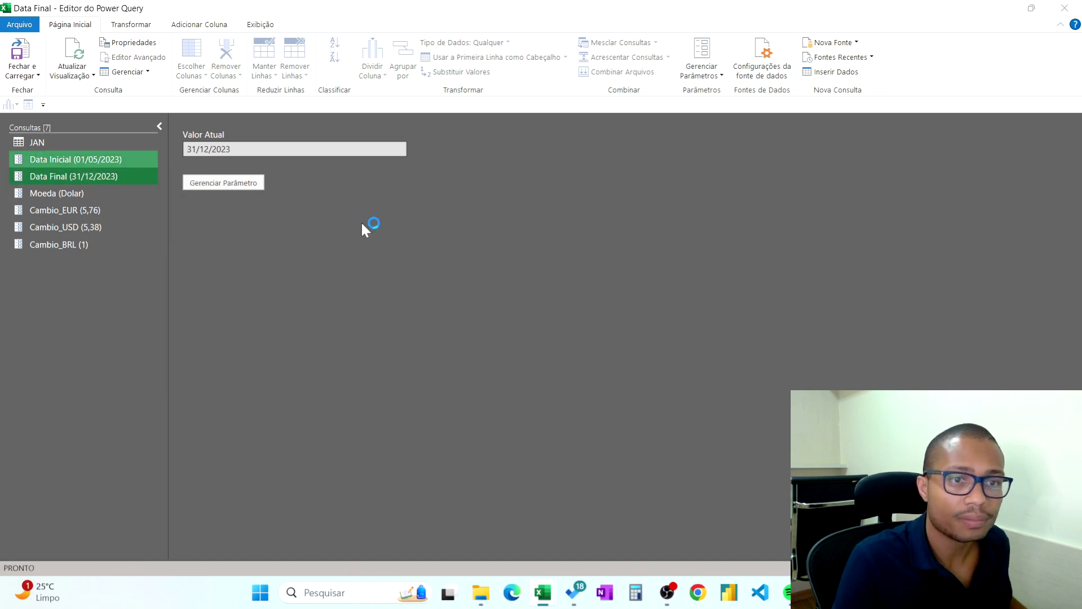
pyautogui.click(602, 318)
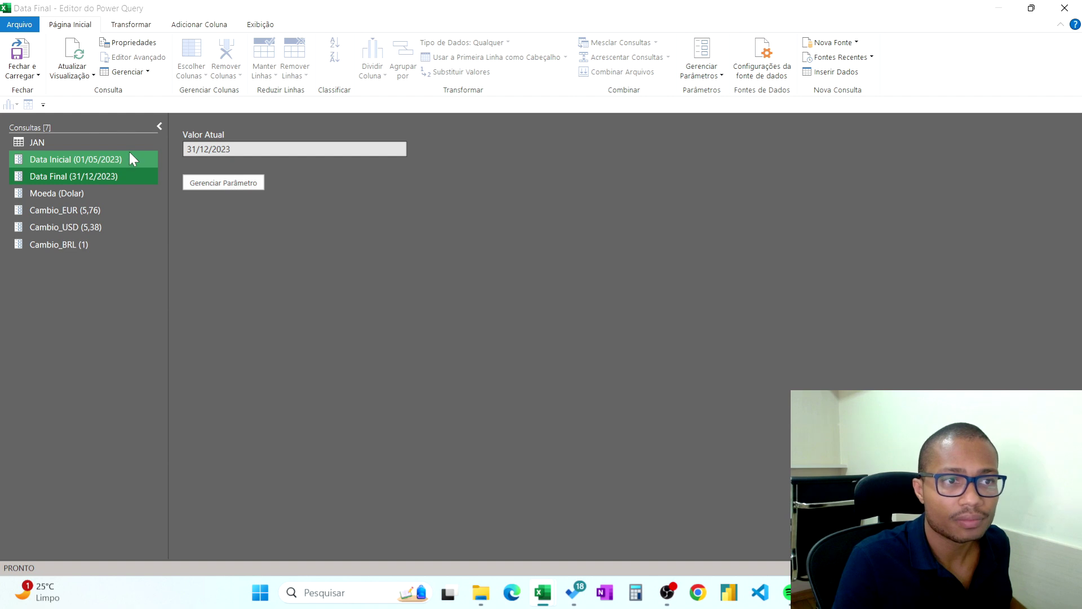
# - Create a new parameter named Data Inicial with type Data and a current value of 01/01/2023
pyautogui.click(101, 140)
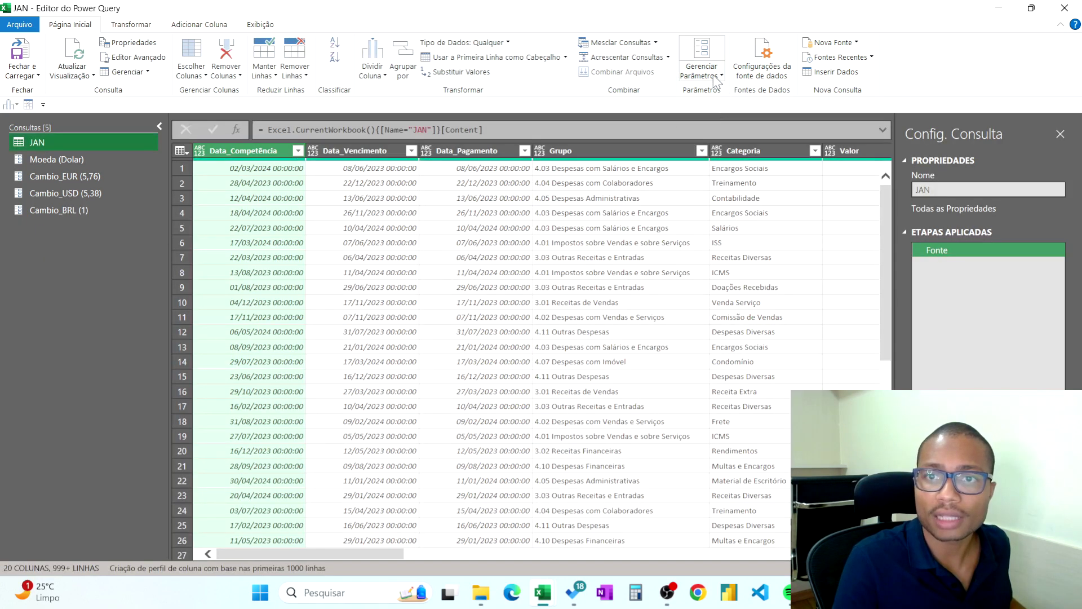
pyautogui.click(716, 75)
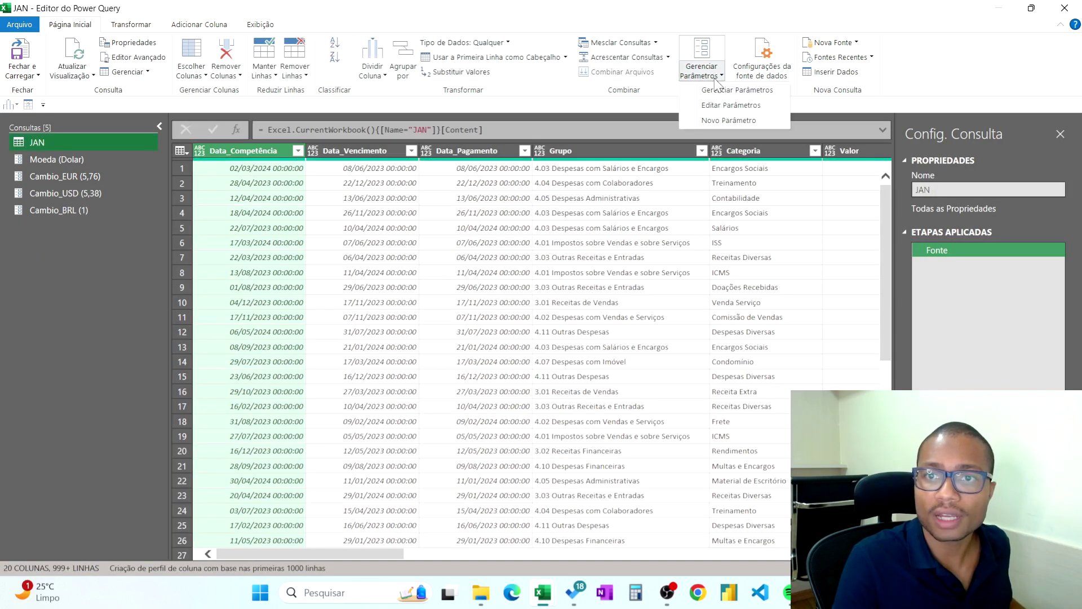
pyautogui.click(729, 121)
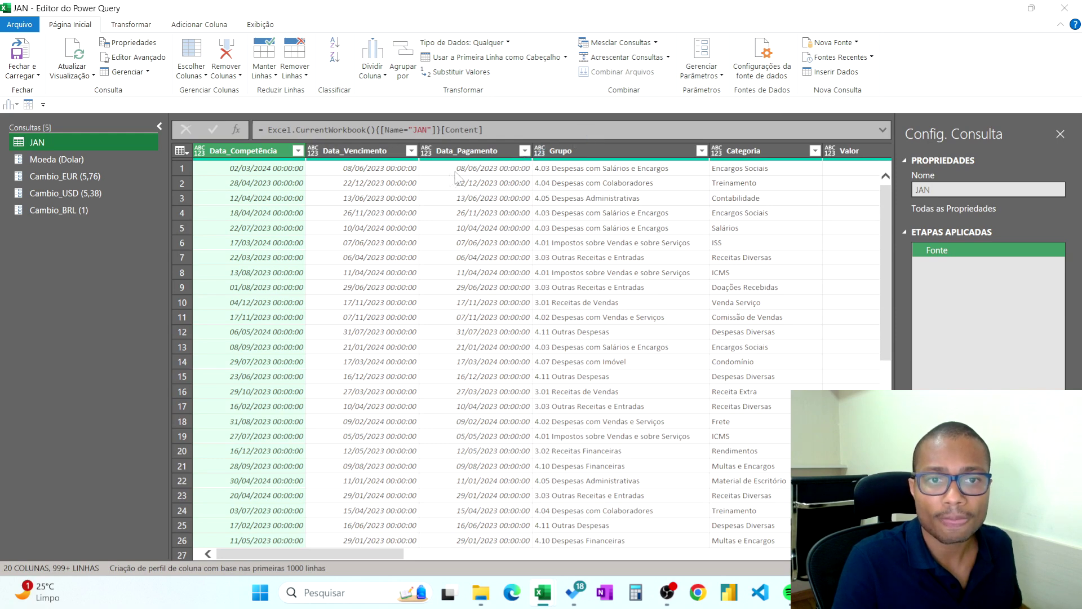
pyautogui.doubleClick(538, 125)
pyautogui.write('Data Inicial')
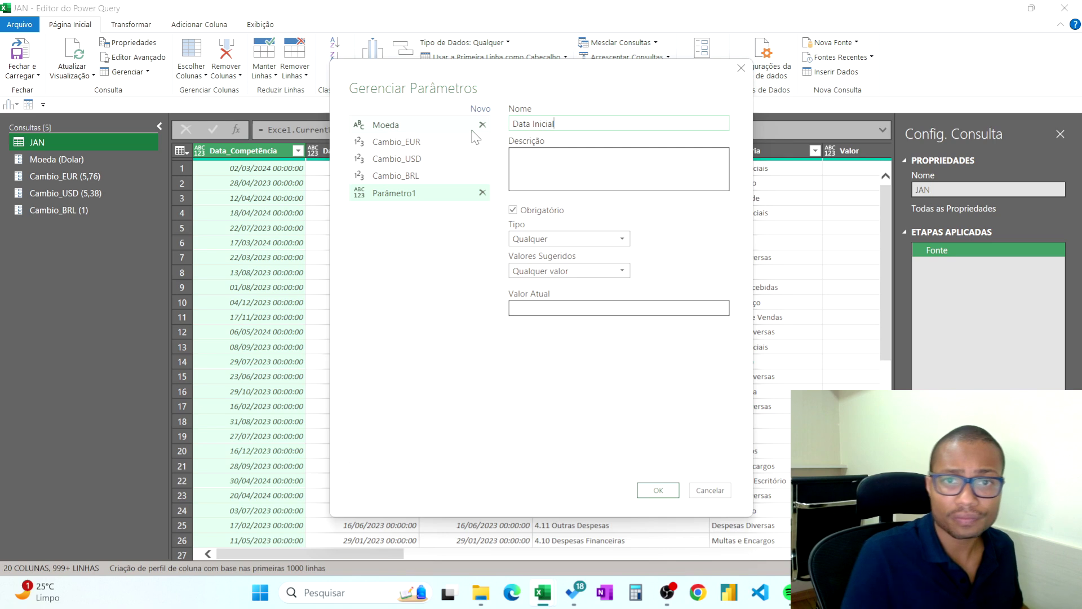
pyautogui.click(564, 241)
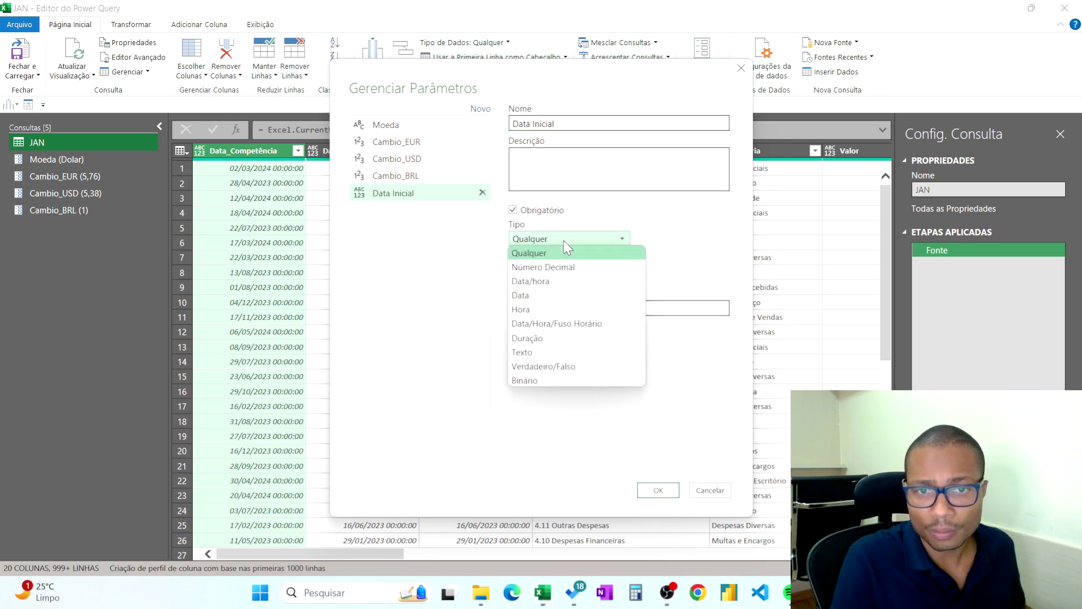
pyautogui.click(562, 296)
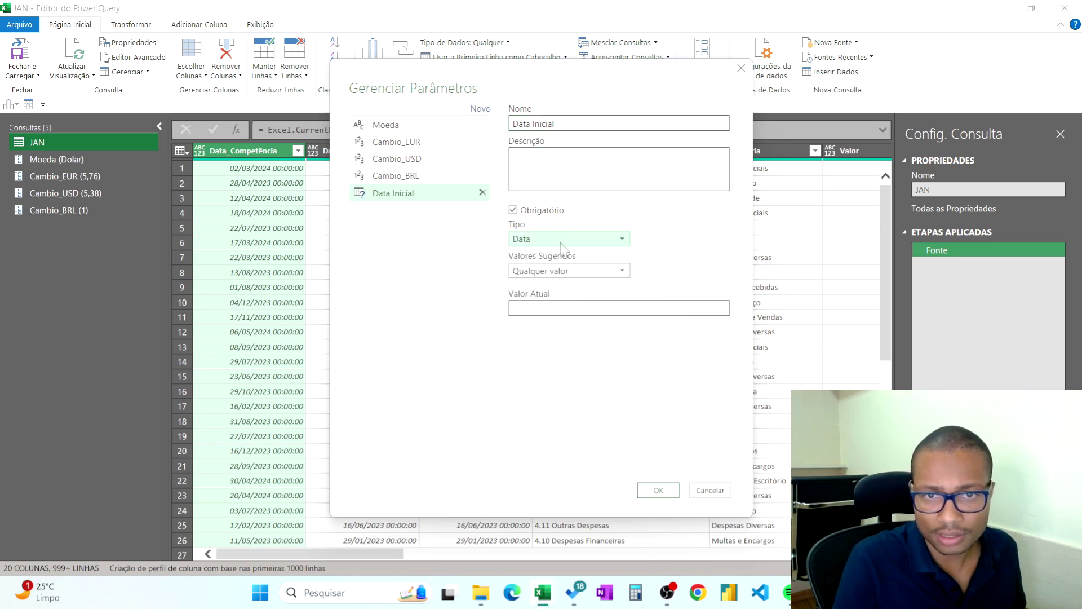
pyautogui.click(553, 307)
pyautogui.write('01/01/2023')
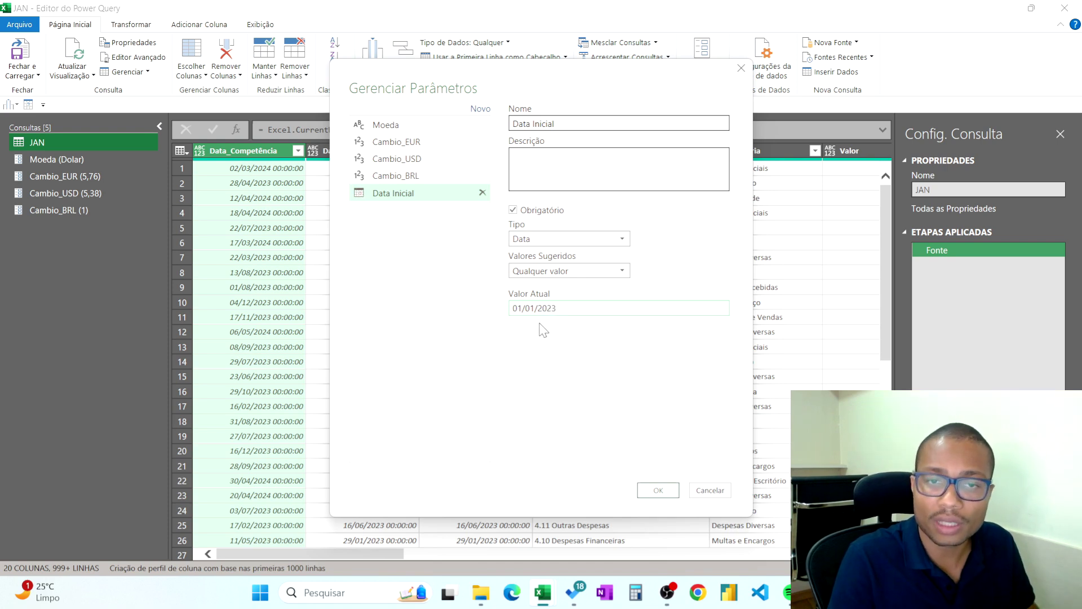
pyautogui.click(658, 489)
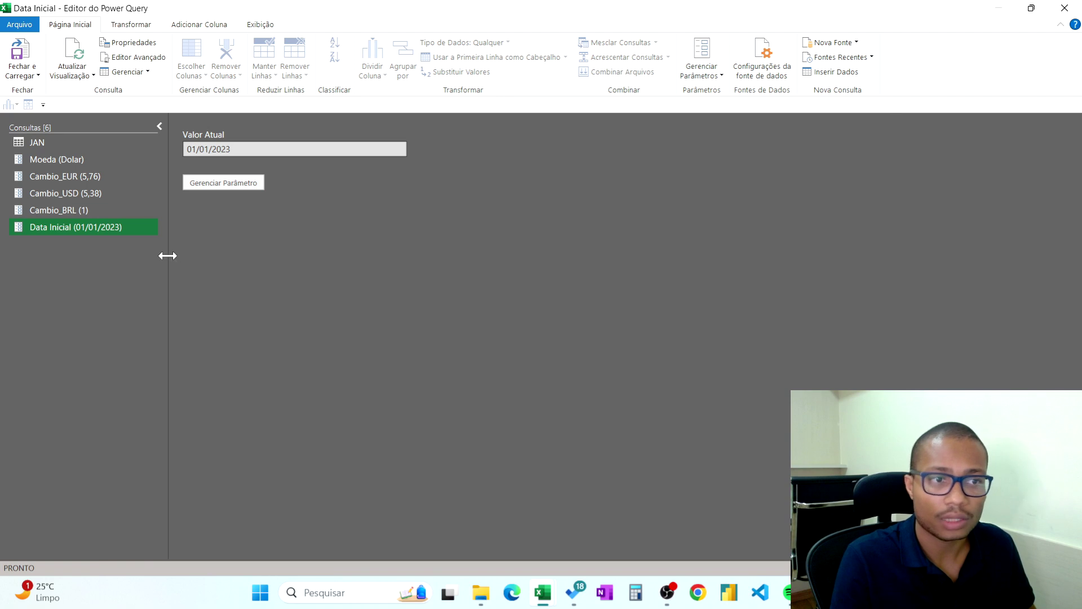
# - Duplicate the Data Inicial parameter, naming the copy Data Final with a current value of 31/12/2023
pyautogui.rightClick(87, 229)
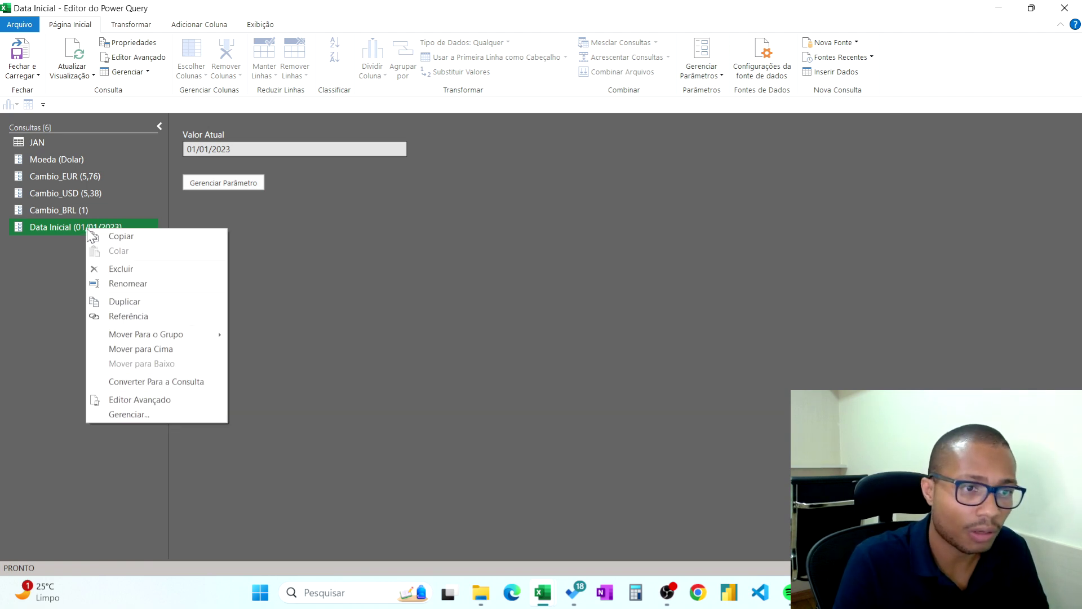
pyautogui.click(125, 301)
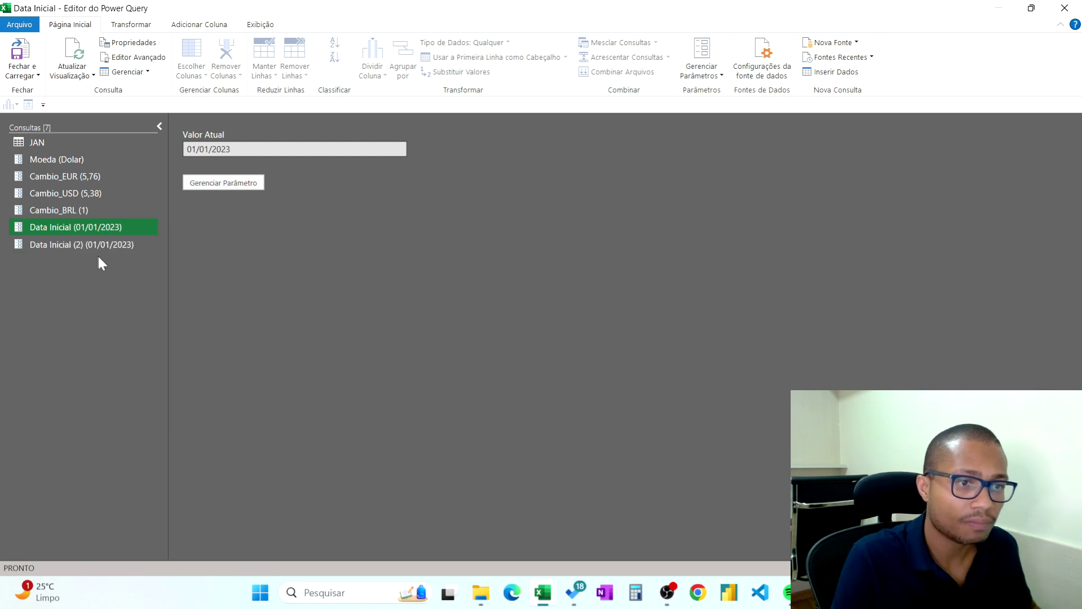
pyautogui.click(80, 247)
pyautogui.click(80, 245)
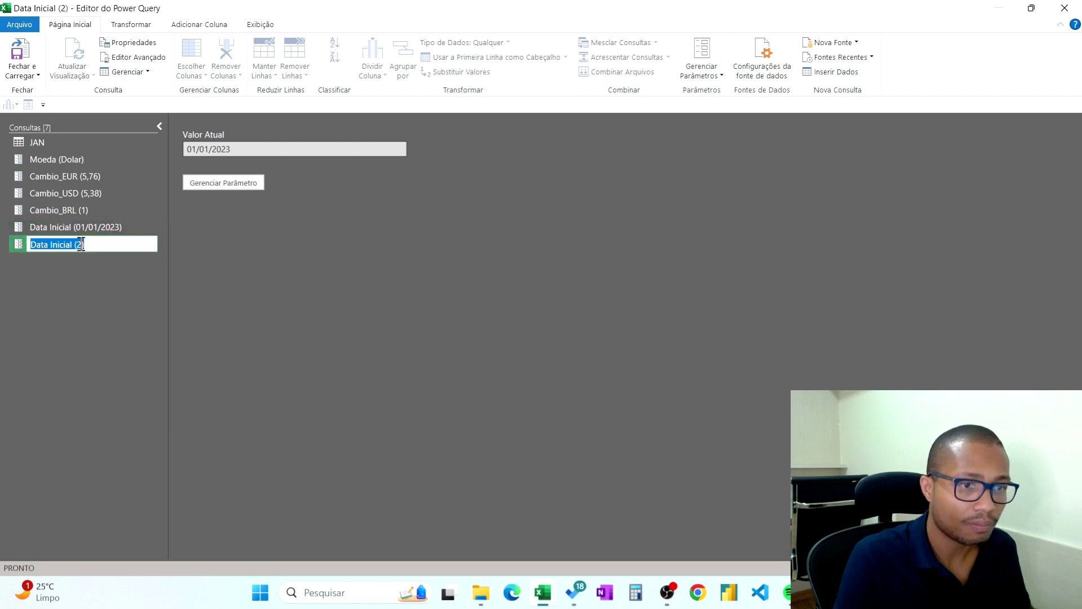
pyautogui.click(86, 244)
pyautogui.press('BackSpace')
pyautogui.press('BackSpace')
pyautogui.press('BackSpace')
pyautogui.press('BackSpace')
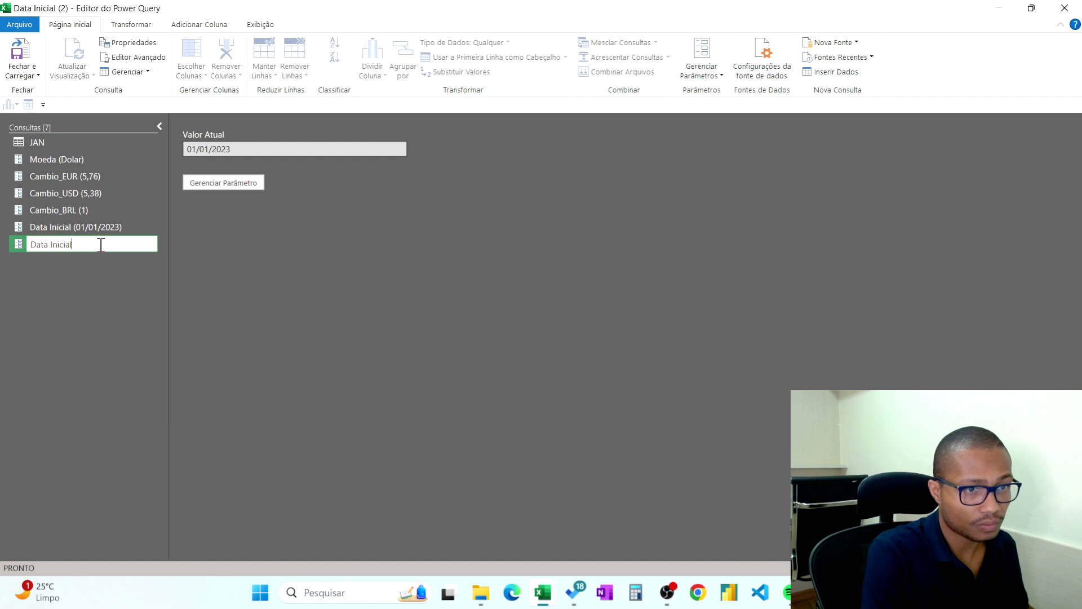
pyautogui.write('Fi')
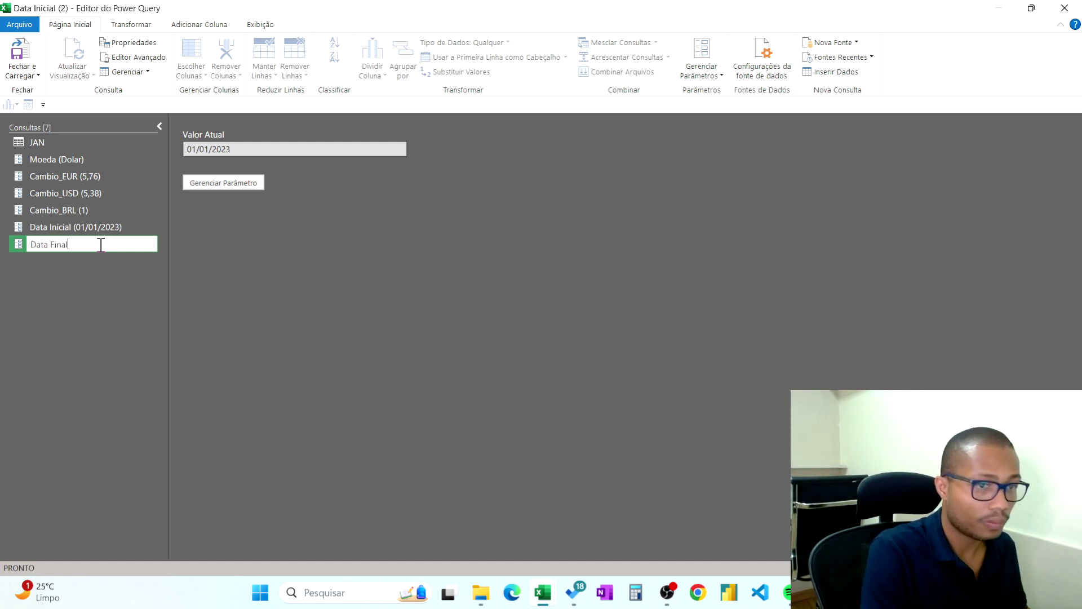
pyautogui.press('Return')
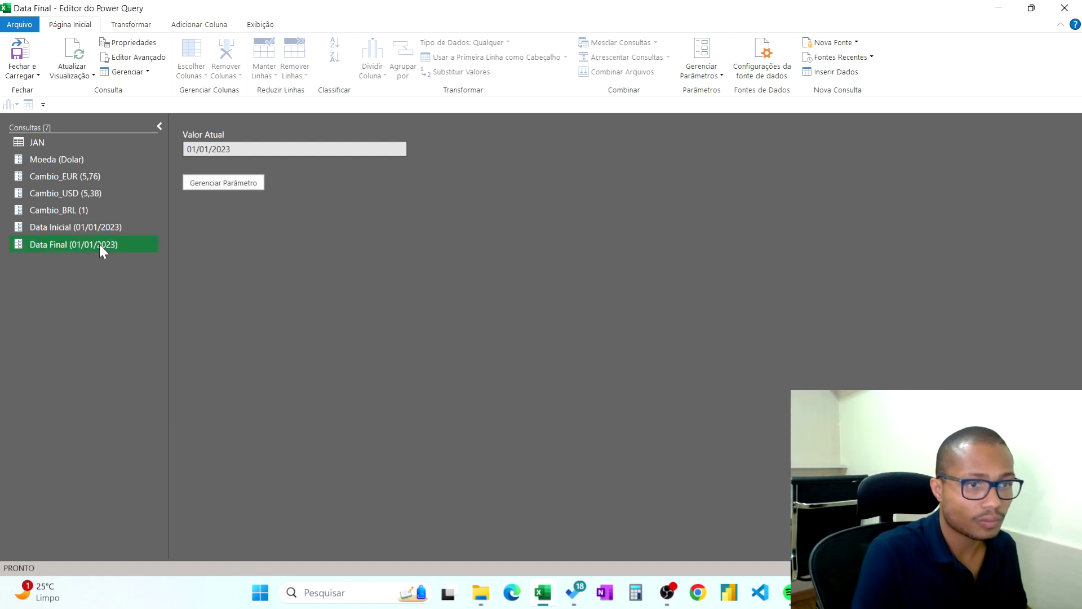
pyautogui.click(211, 149)
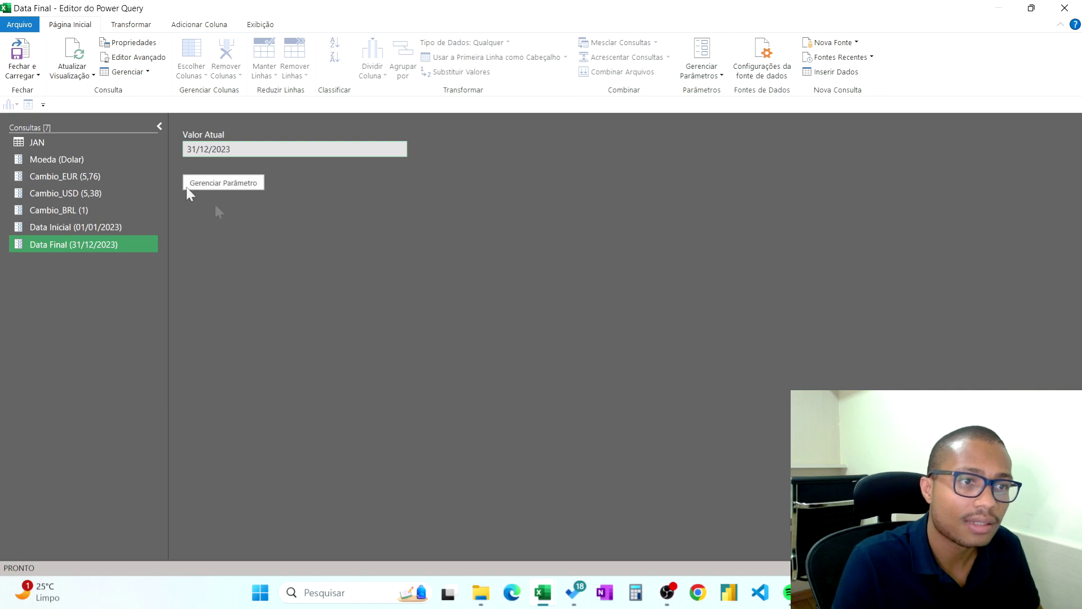
# - Change the data type of the Data_Competência column in the JAN query to Data
pyautogui.click(87, 142)
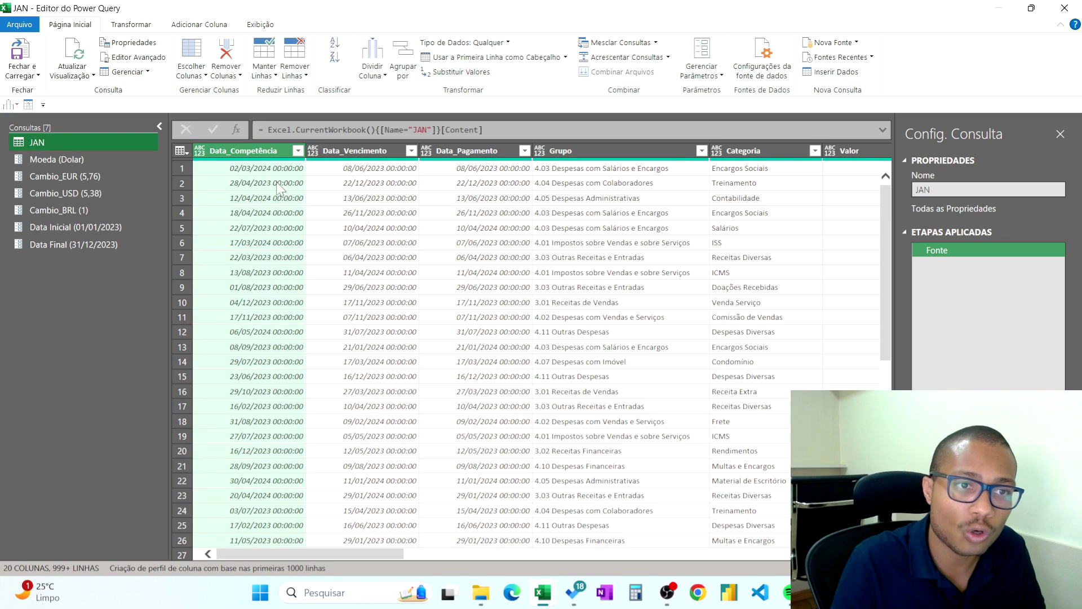
pyautogui.click(200, 150)
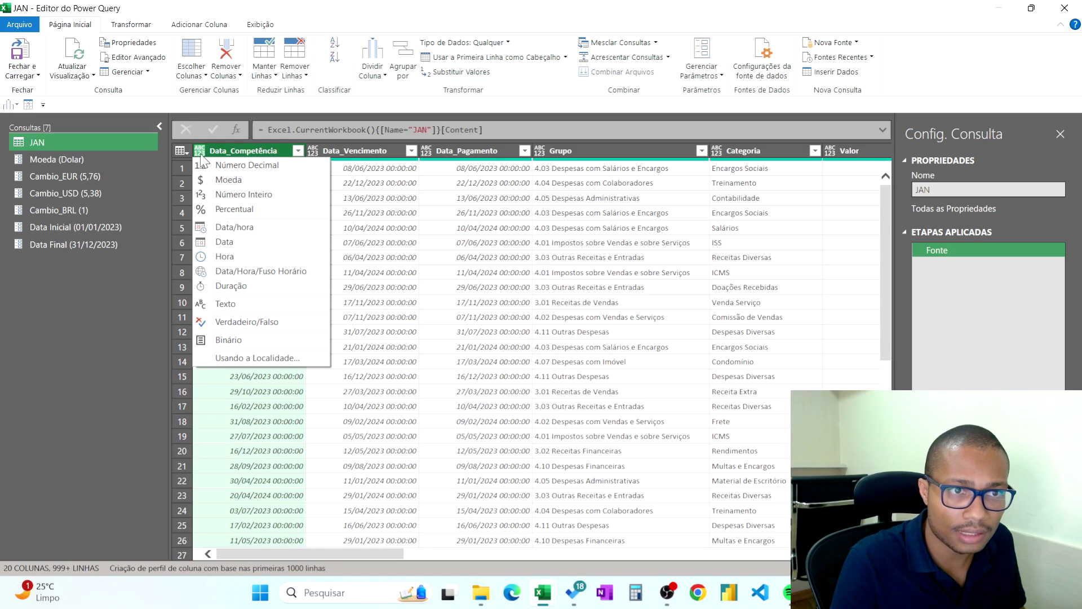
pyautogui.click(224, 242)
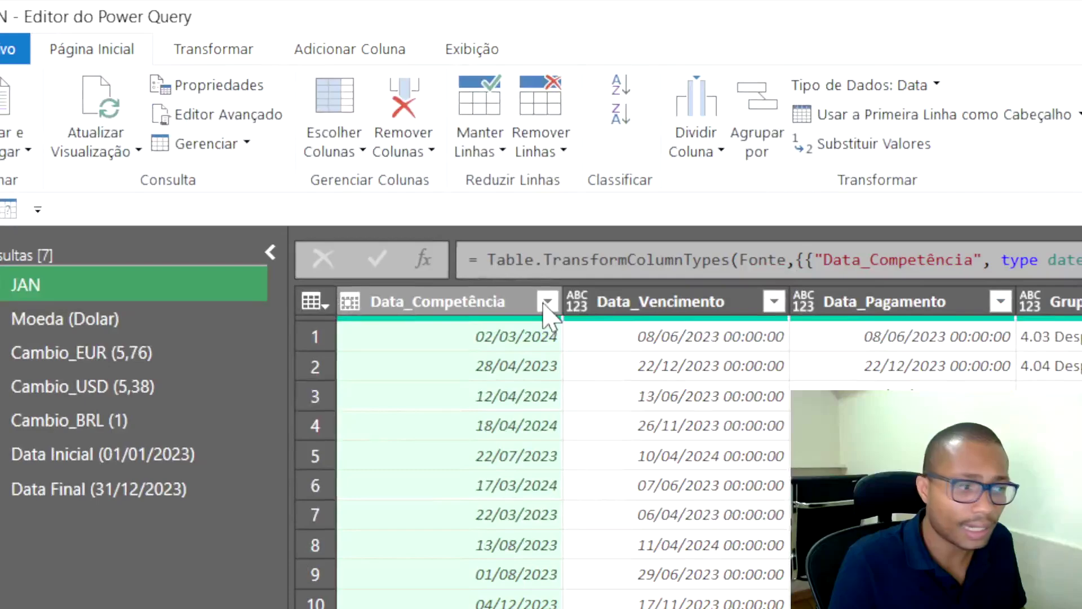
# - Start a between-dates filter on the Data_Competência column, with the Data Inicial parameter as the "é posterior ou igual a" bound
pyautogui.click(297, 151)
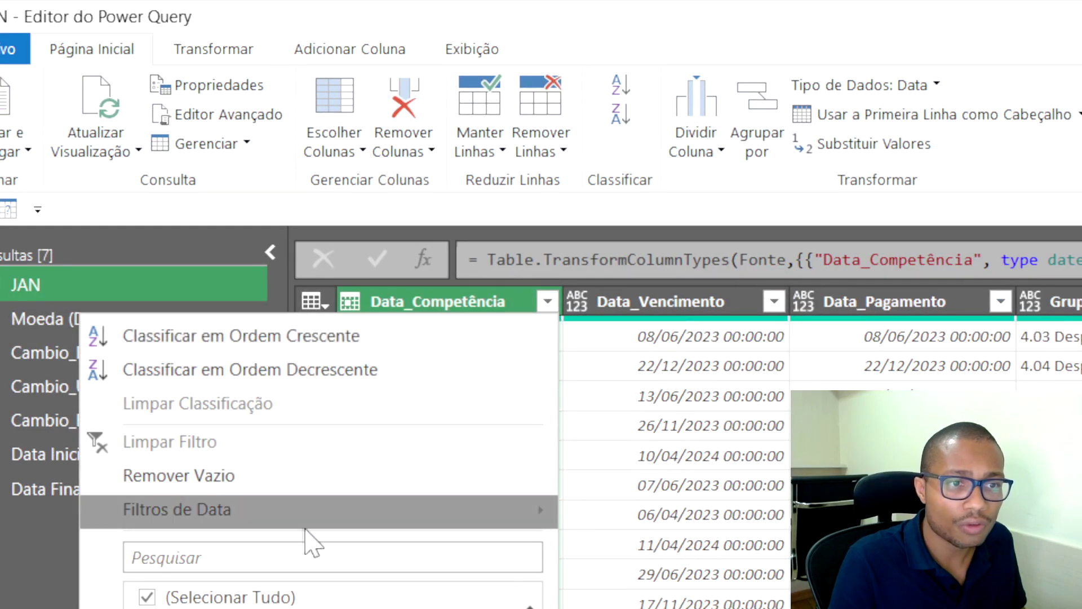
pyautogui.moveTo(542, 525)
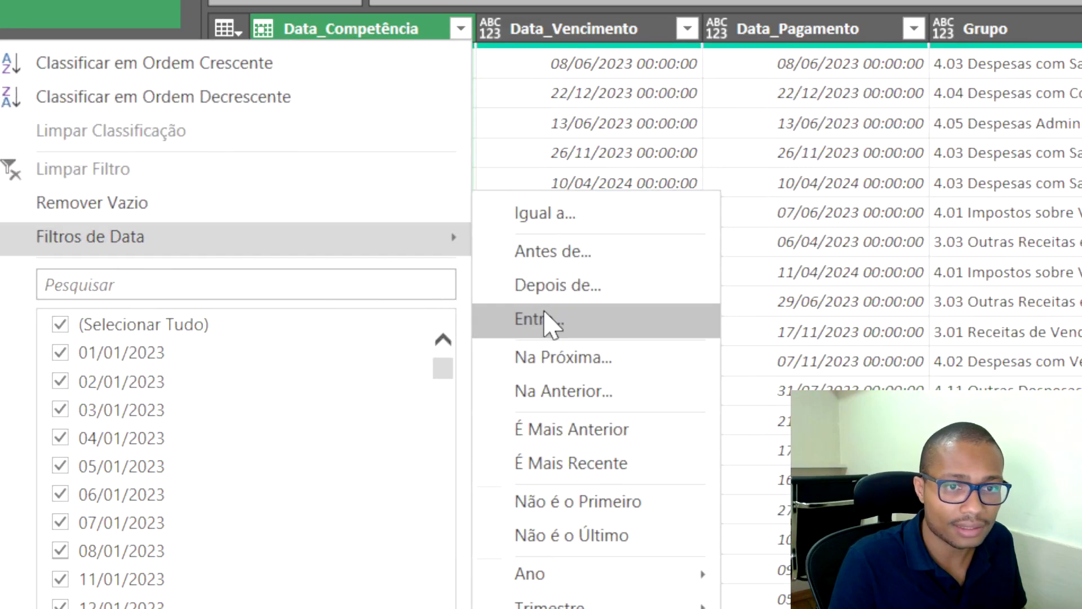
pyautogui.click(544, 316)
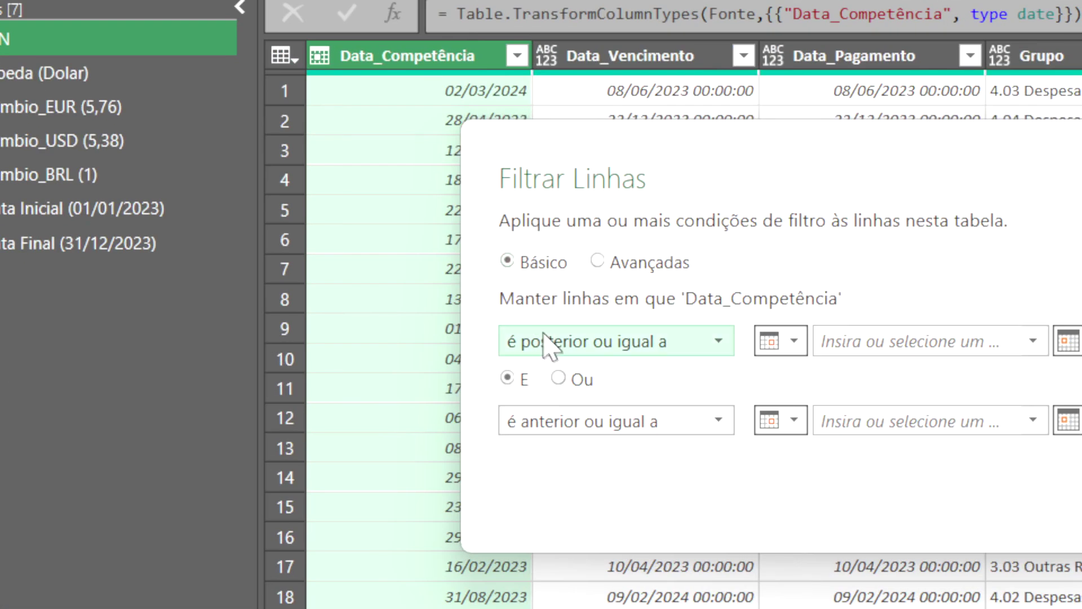
pyautogui.click(795, 345)
pyautogui.click(815, 401)
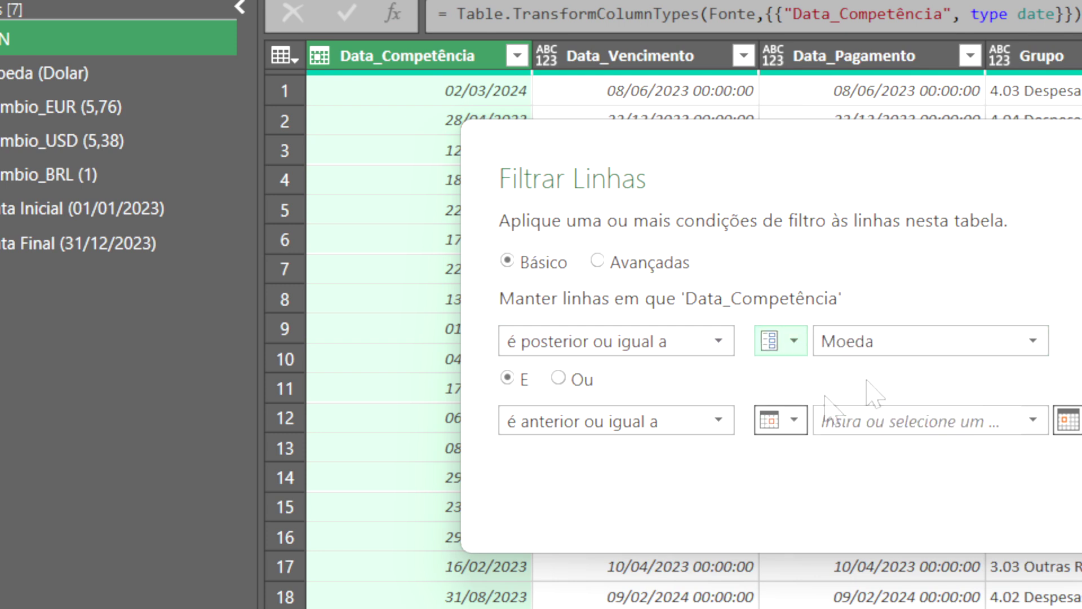
pyautogui.click(919, 348)
pyautogui.click(900, 456)
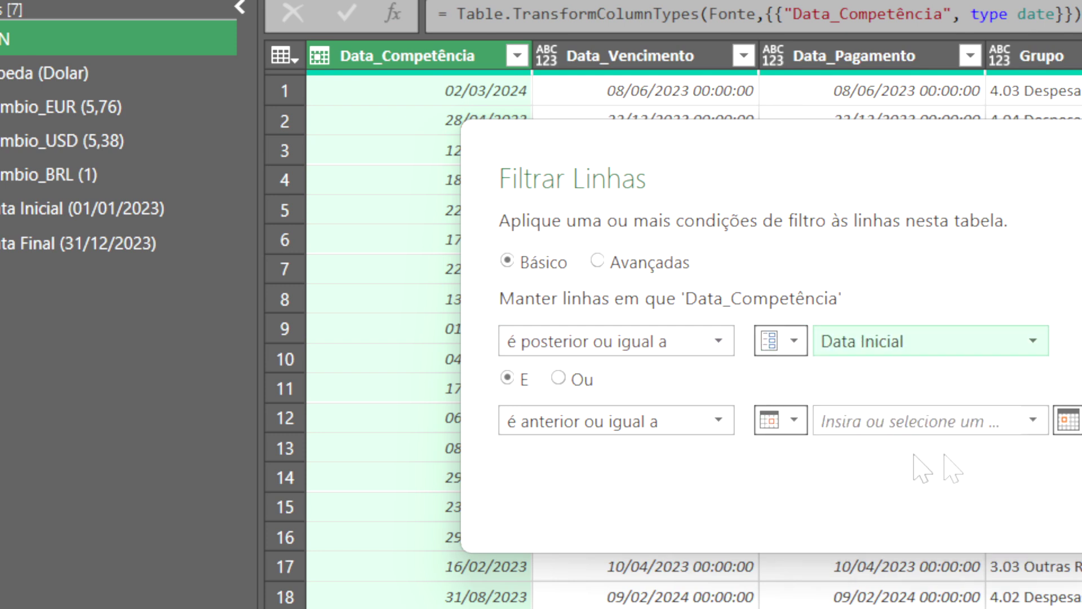
# - Use the Data Final parameter as the filter's "é anterior ou igual a" bound and apply the filter to the JAN query
pyautogui.click(551, 433)
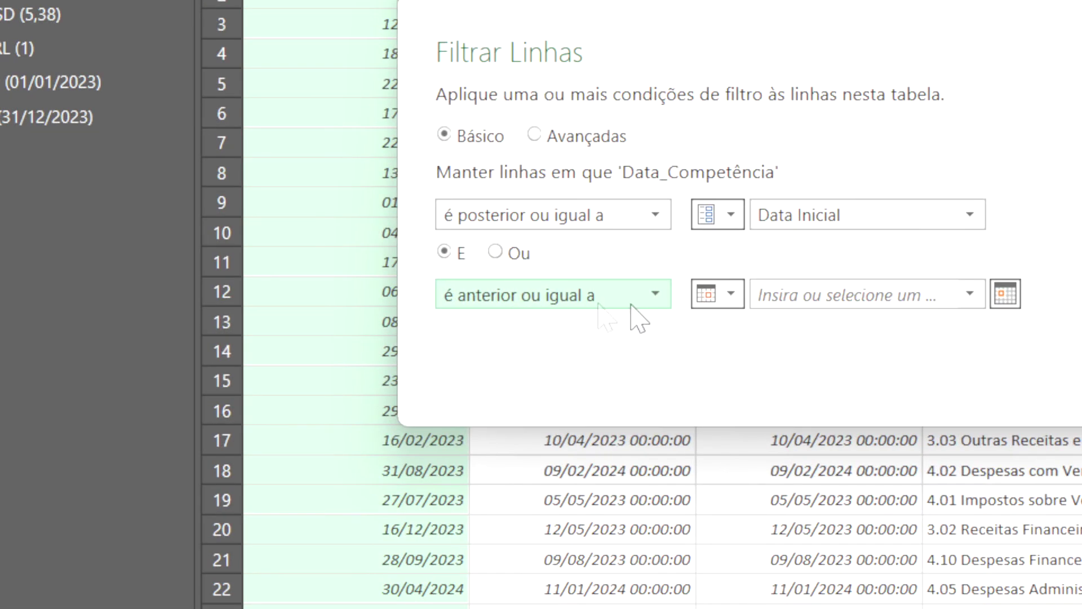
pyautogui.click(731, 294)
pyautogui.click(759, 353)
pyautogui.click(827, 298)
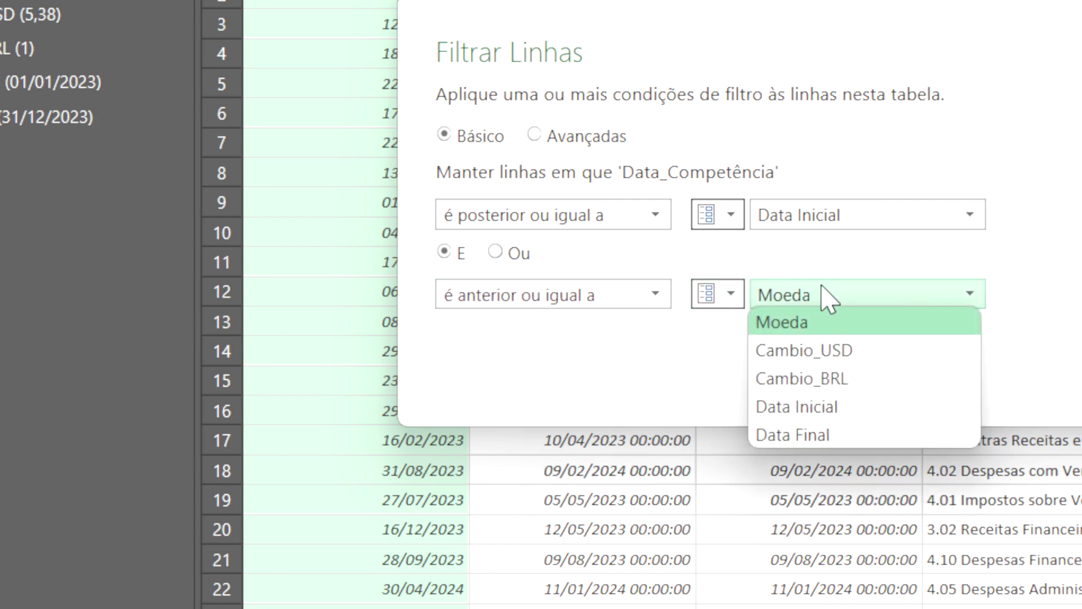
pyautogui.click(829, 436)
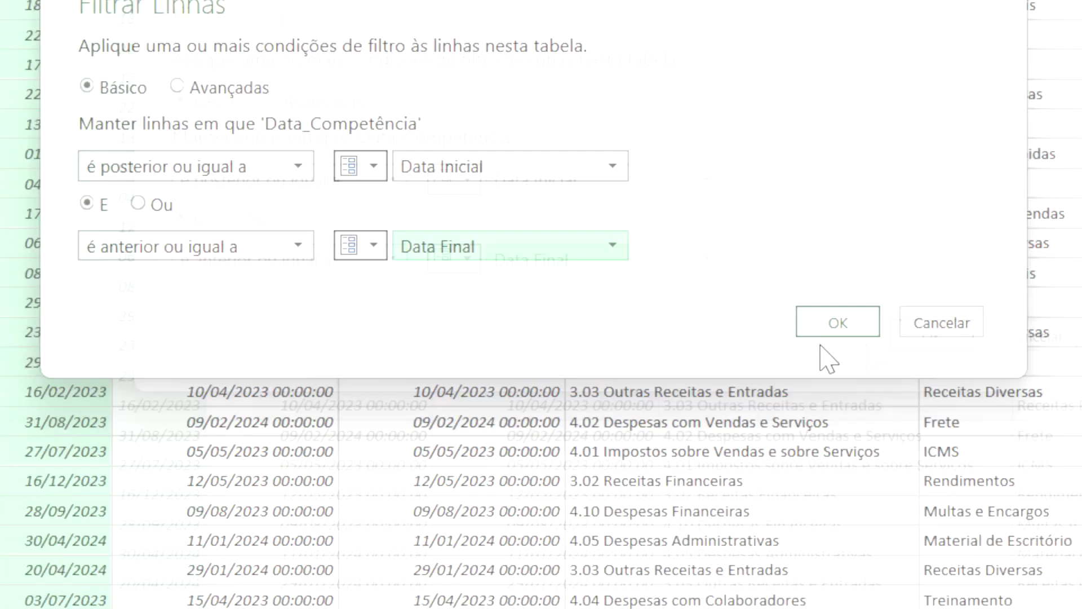
pyautogui.click(839, 322)
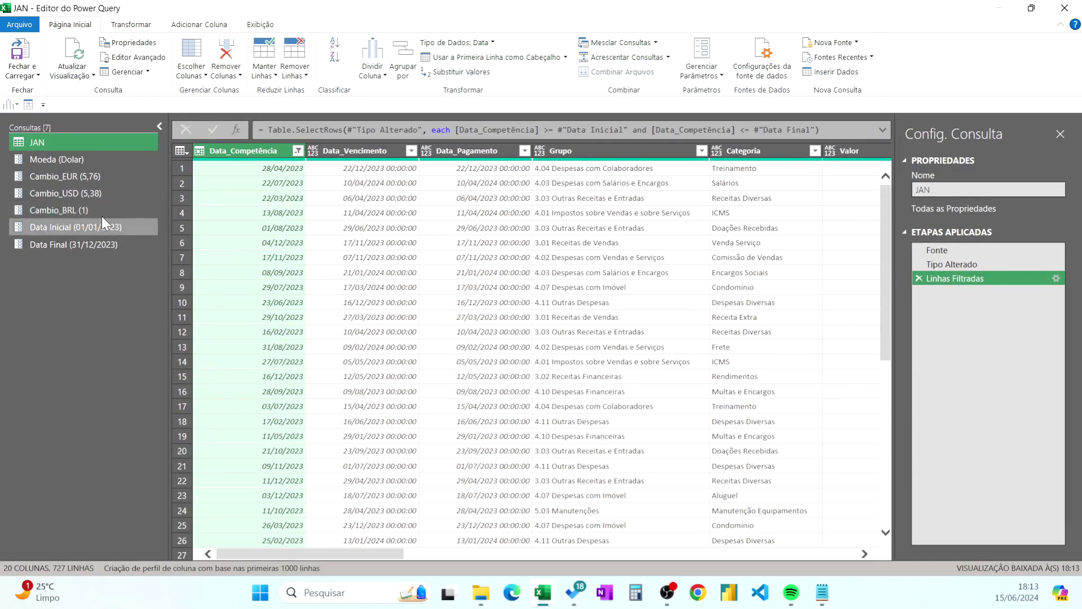
# - Set the Data Final parameter's current value to 31/12/2024 and check the filtered rows of the JAN query
pyautogui.click(96, 232)
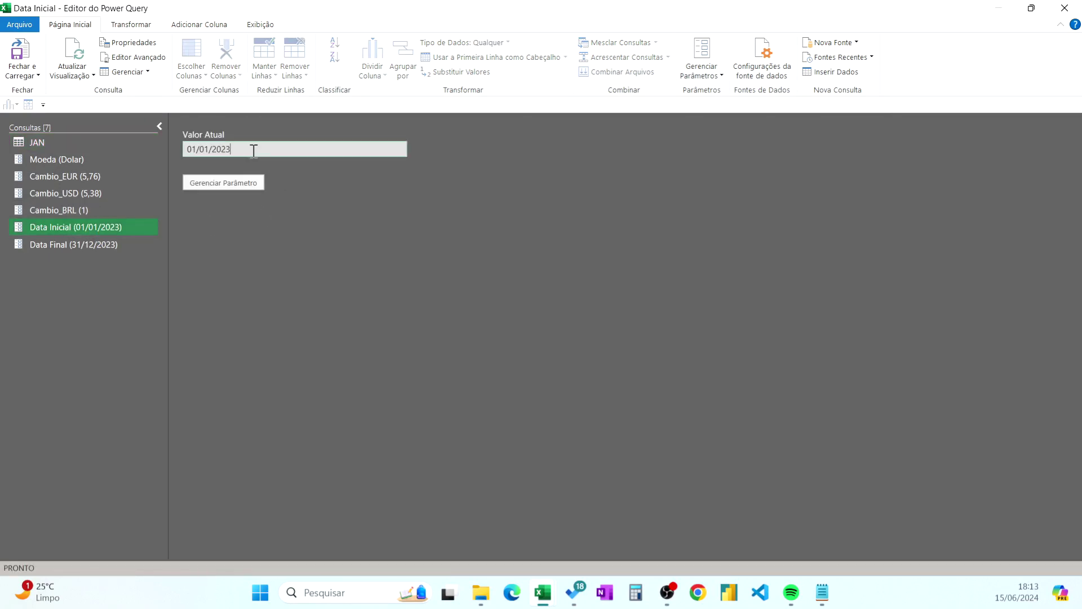
pyautogui.keyDown('ctrl'); pyautogui.click(108, 246); pyautogui.keyUp('ctrl')
pyautogui.click(109, 246)
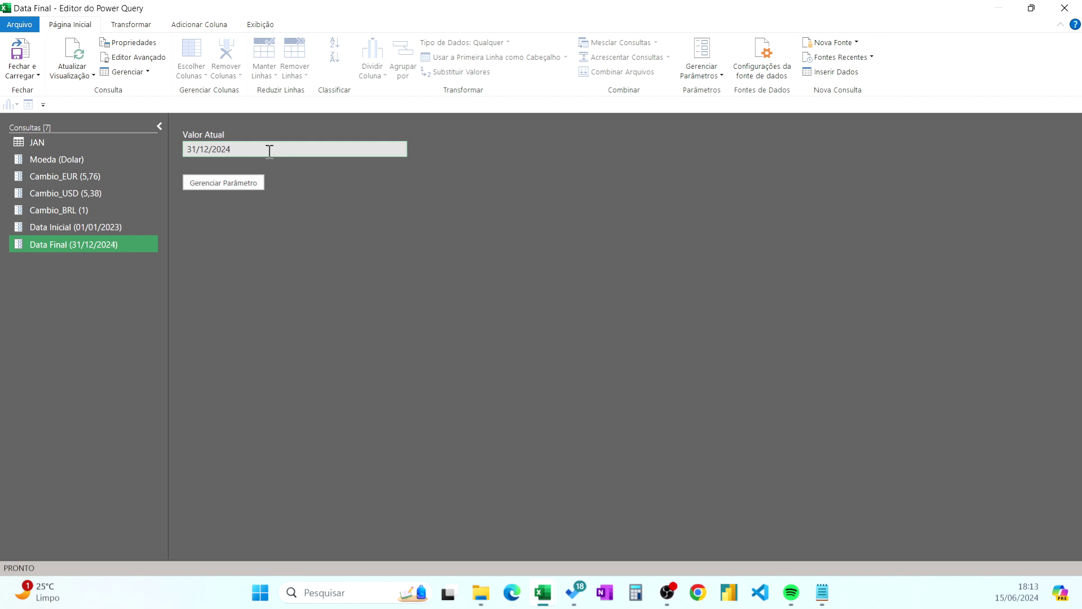
pyautogui.click(83, 144)
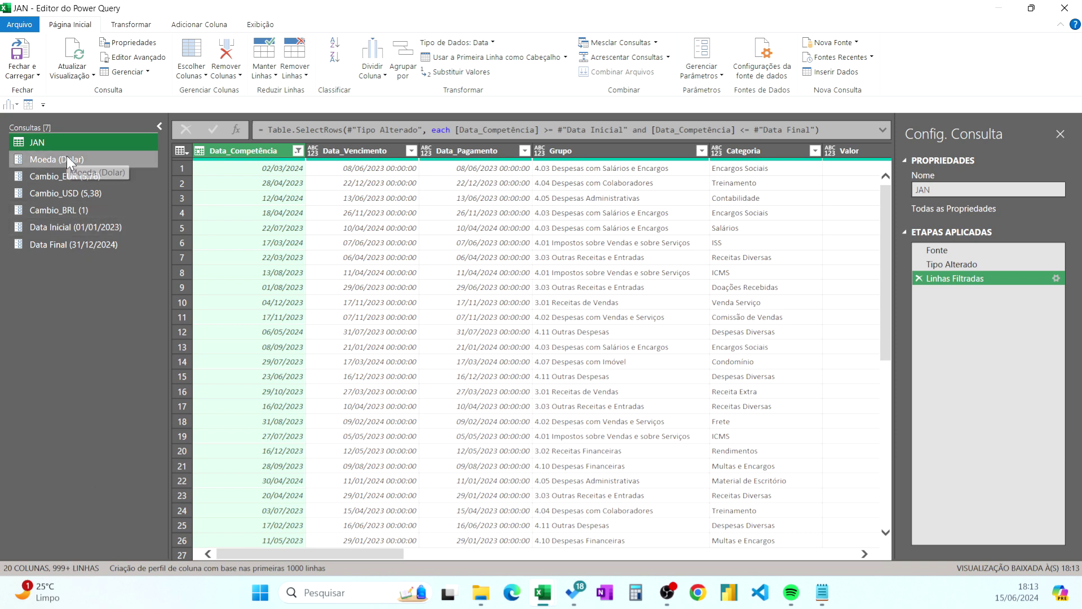
# - Set the Data Final parameter's current value to 25/02/2023 and return to the JAN query
pyautogui.click(85, 243)
pyautogui.click(251, 149)
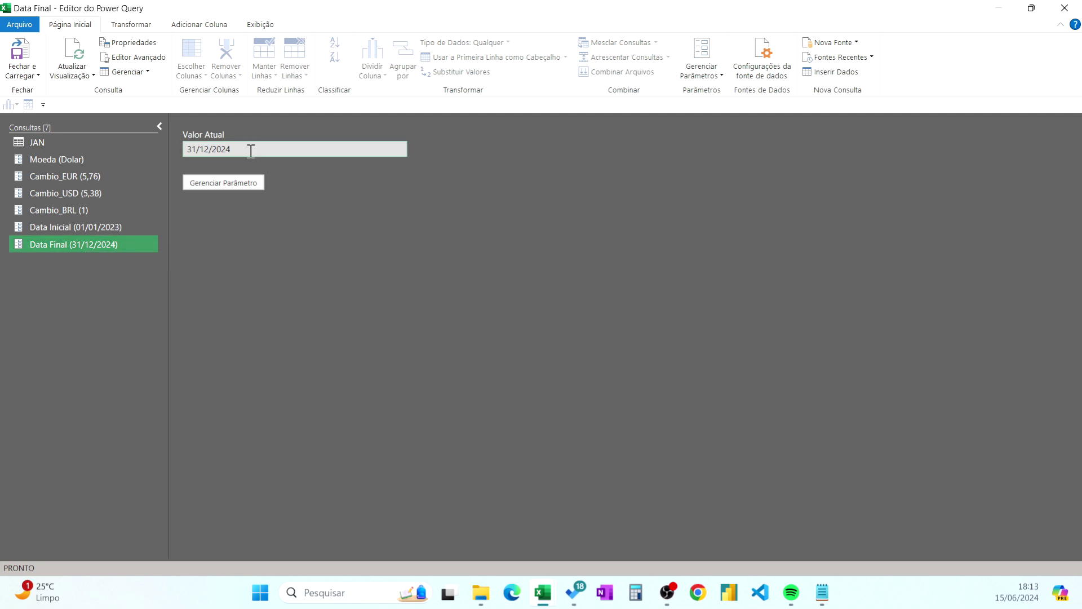
pyautogui.press('Return')
pyautogui.press('Left')
pyautogui.press('Left')
pyautogui.press('Left')
pyautogui.press('Left')
pyautogui.press('Left')
pyautogui.press('BackSpace')
pyautogui.press('BackSpace')
pyautogui.press('BackSpace')
pyautogui.press('BackSpace')
pyautogui.write('25')
pyautogui.click(63, 146)
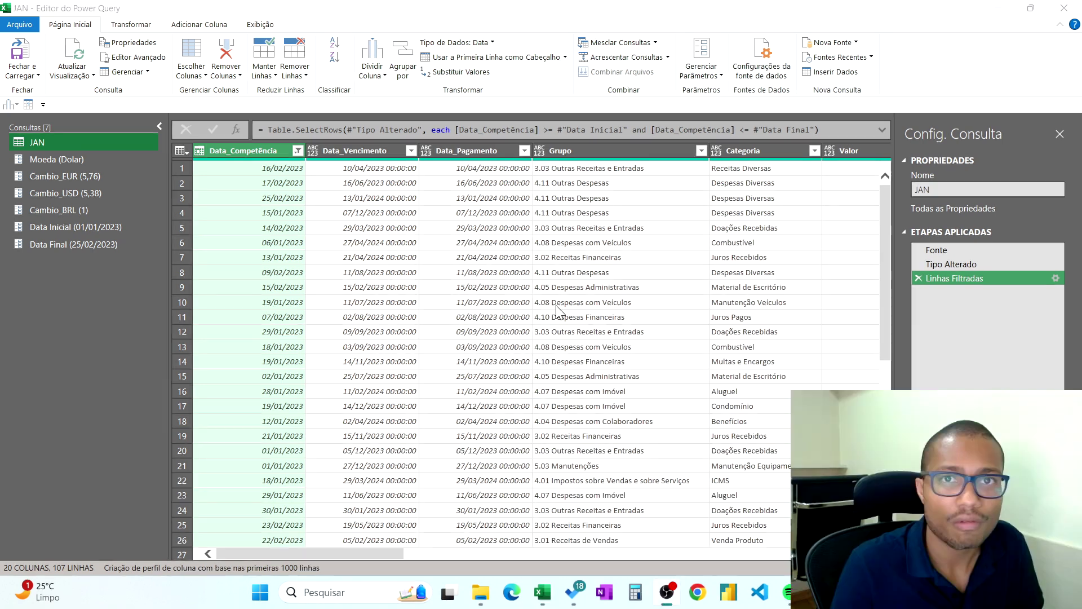
# - Review the Cambio_USD, Cambio_BRL and Cambio_EUR rates and the list of currencies offered by the Moeda parameter
pyautogui.click(74, 192)
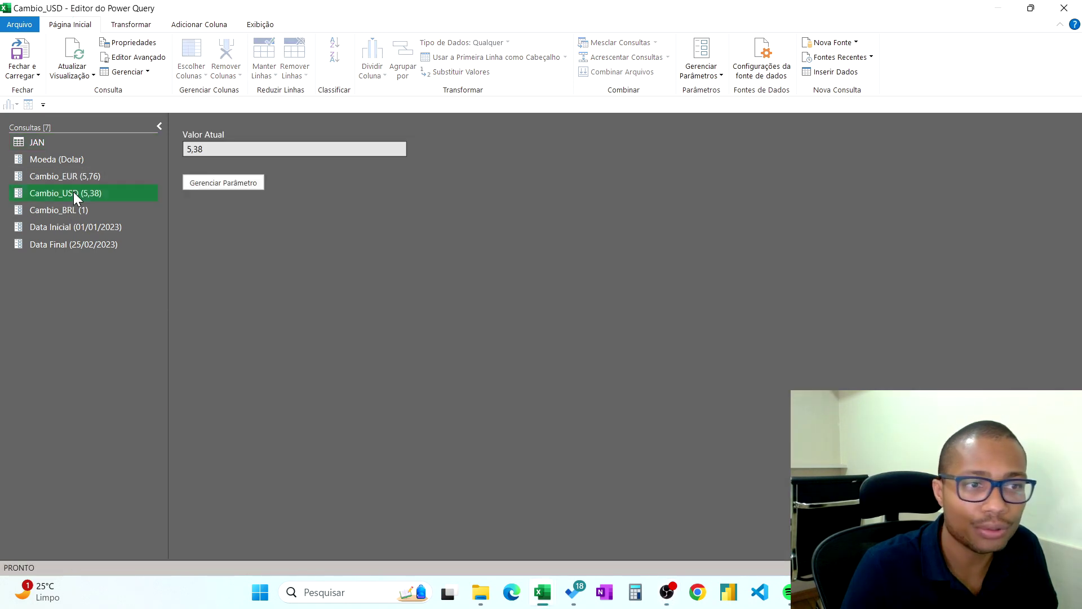
pyautogui.click(79, 210)
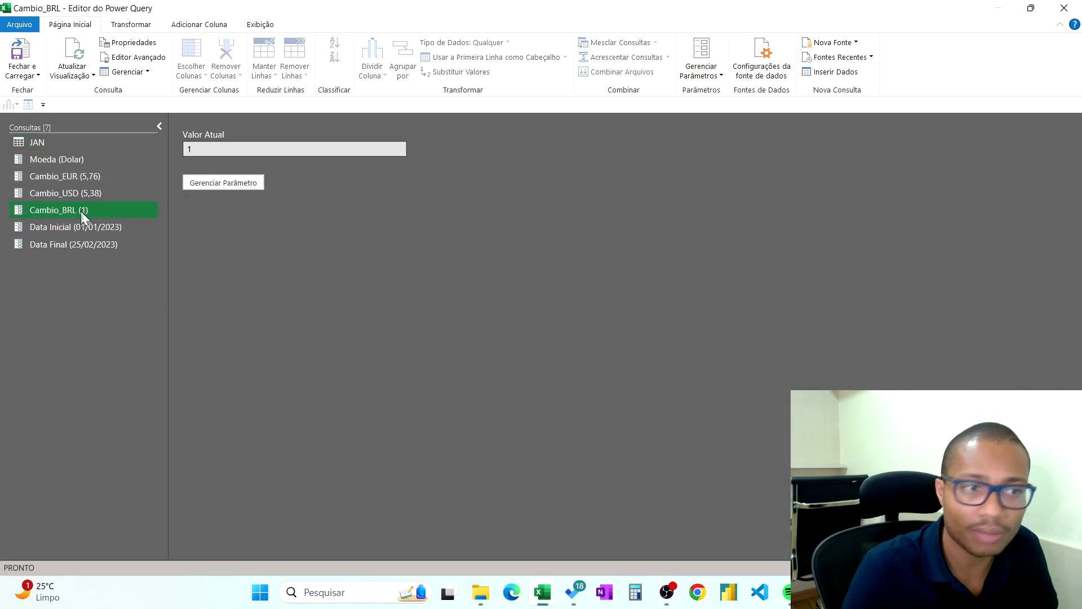
pyautogui.click(67, 156)
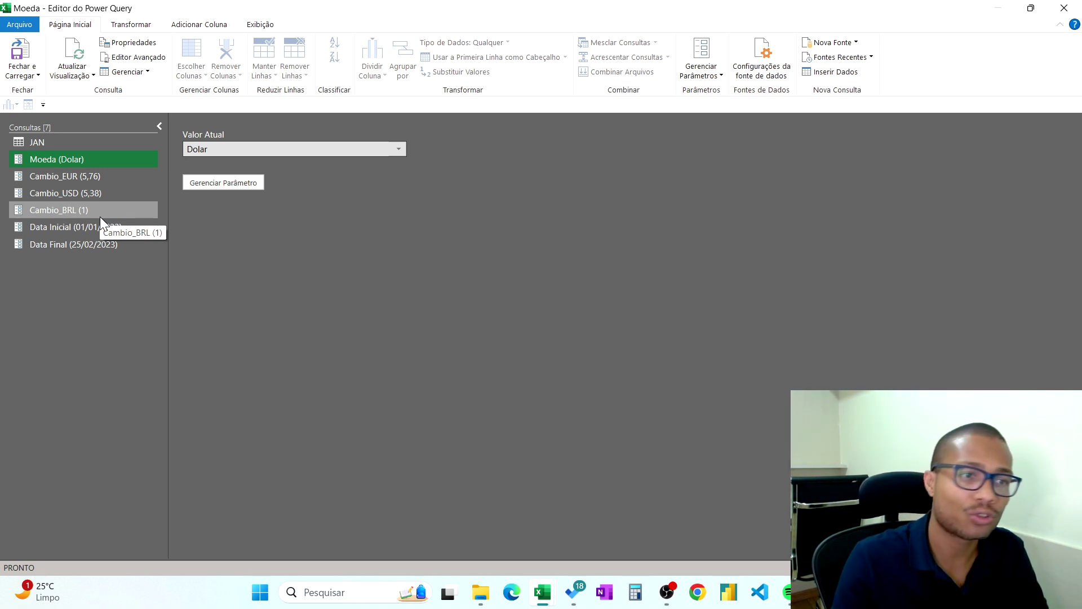
pyautogui.click(398, 150)
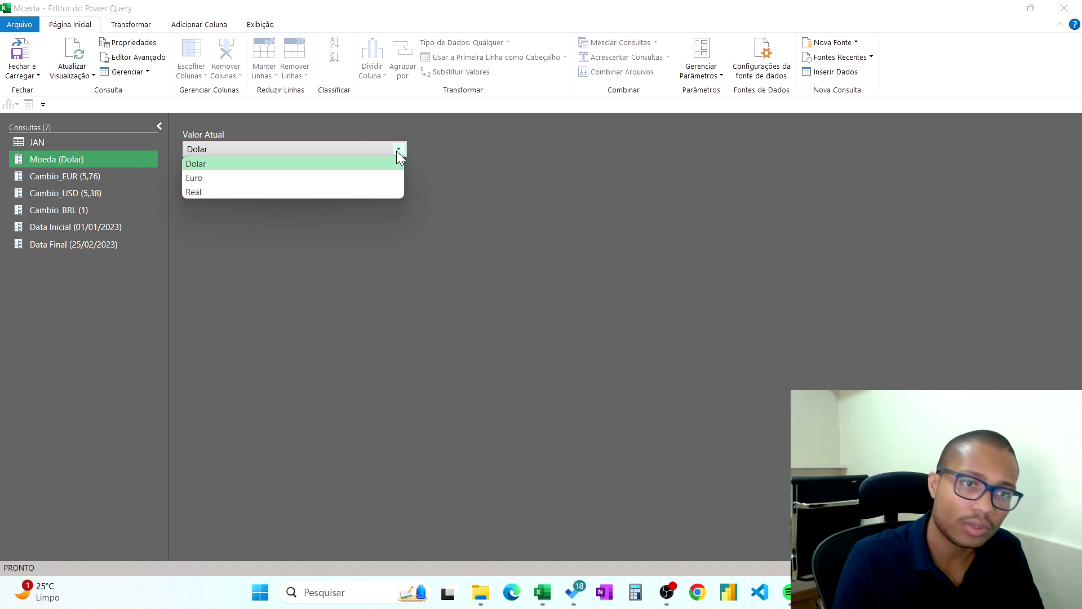
pyautogui.click(194, 164)
pyautogui.click(85, 176)
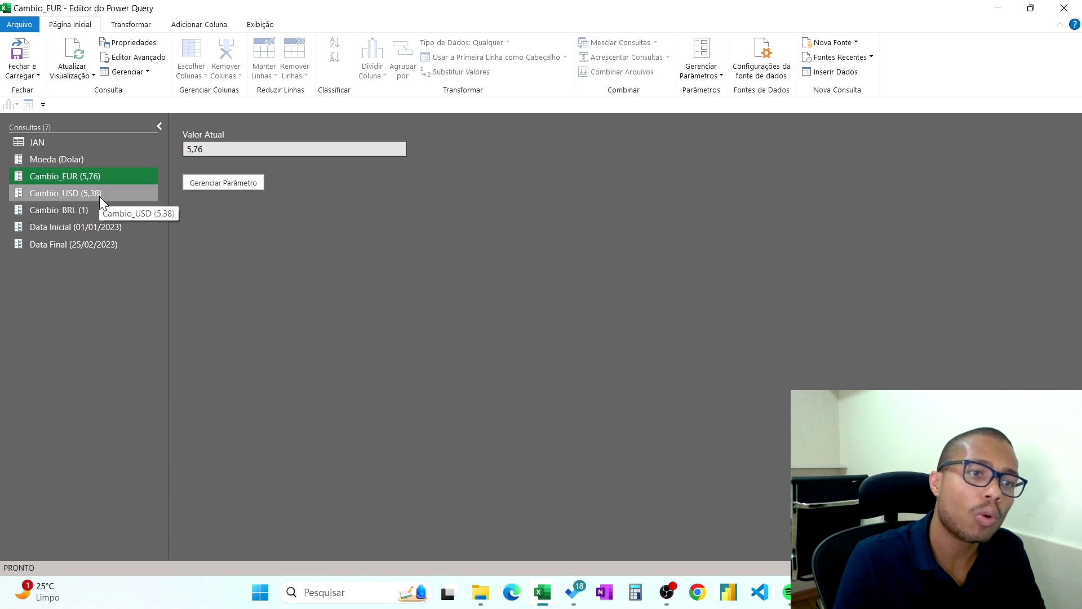
pyautogui.click(99, 194)
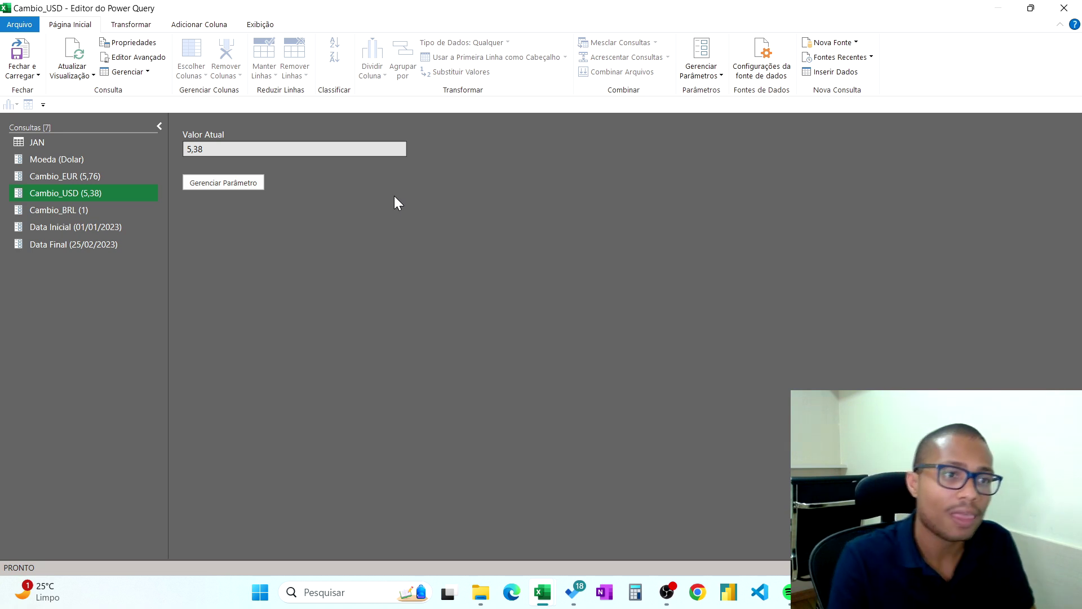
# - Move the Valor column to the end of the JAN query's table
pyautogui.click(85, 143)
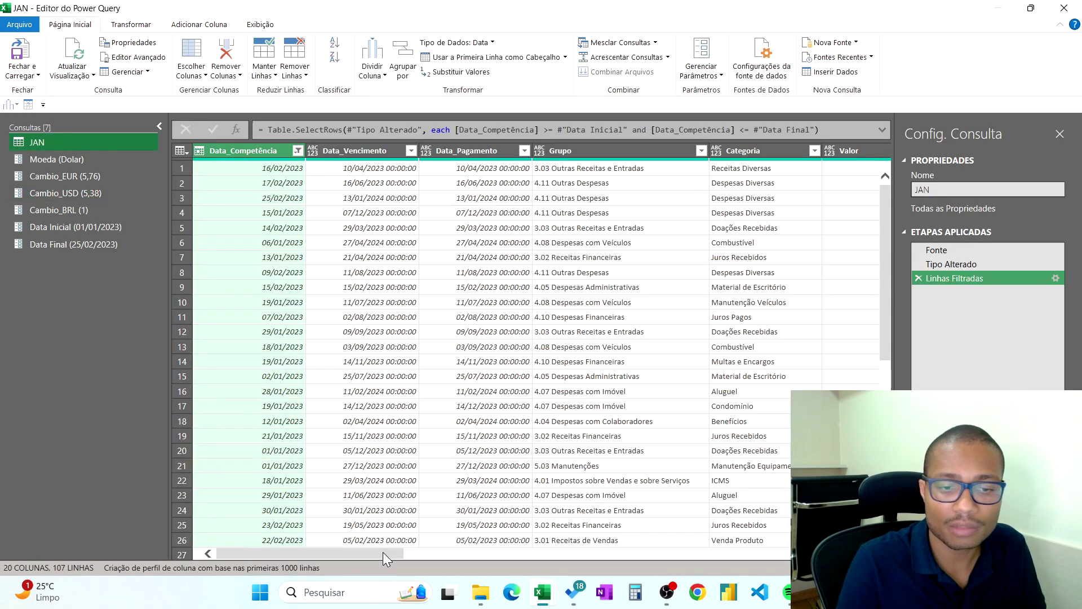
pyautogui.moveTo(384, 553); pyautogui.dragTo(770, 495)
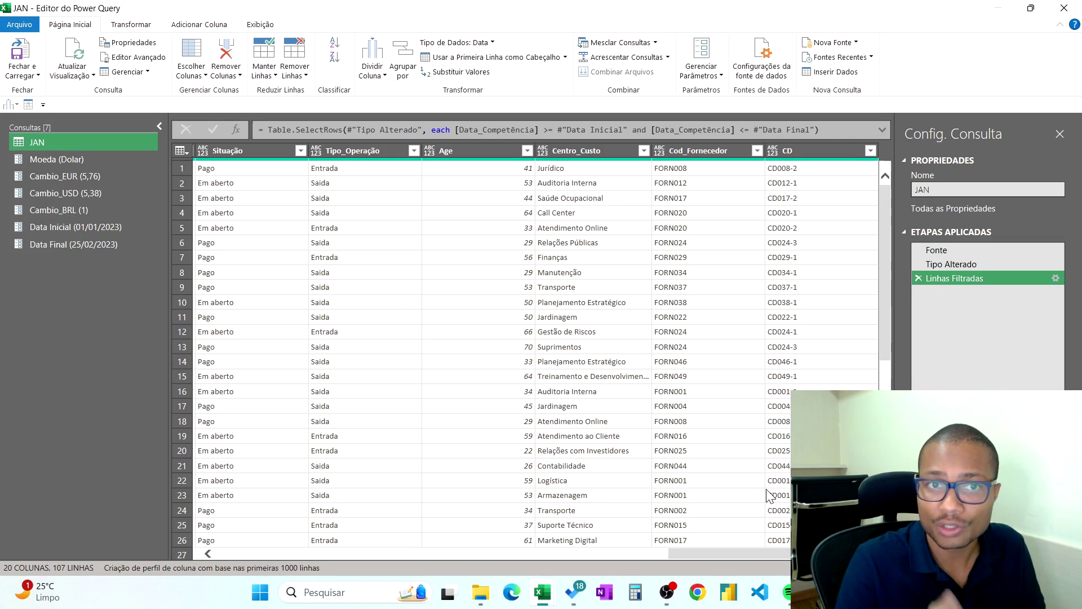
pyautogui.moveTo(752, 552); pyautogui.dragTo(426, 553)
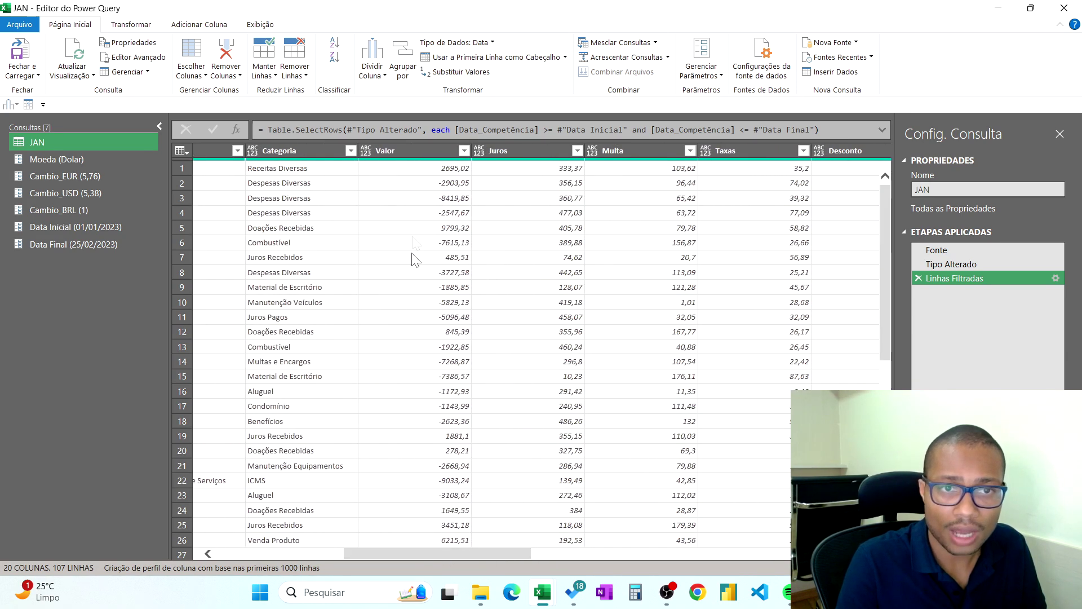
pyautogui.rightClick(415, 158)
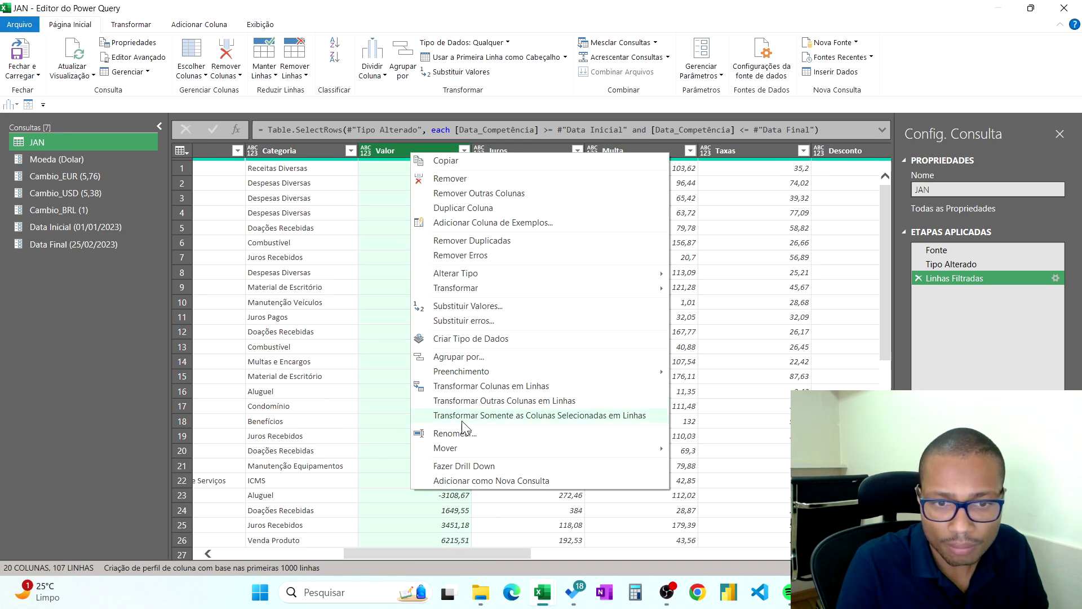
pyautogui.moveTo(485, 451)
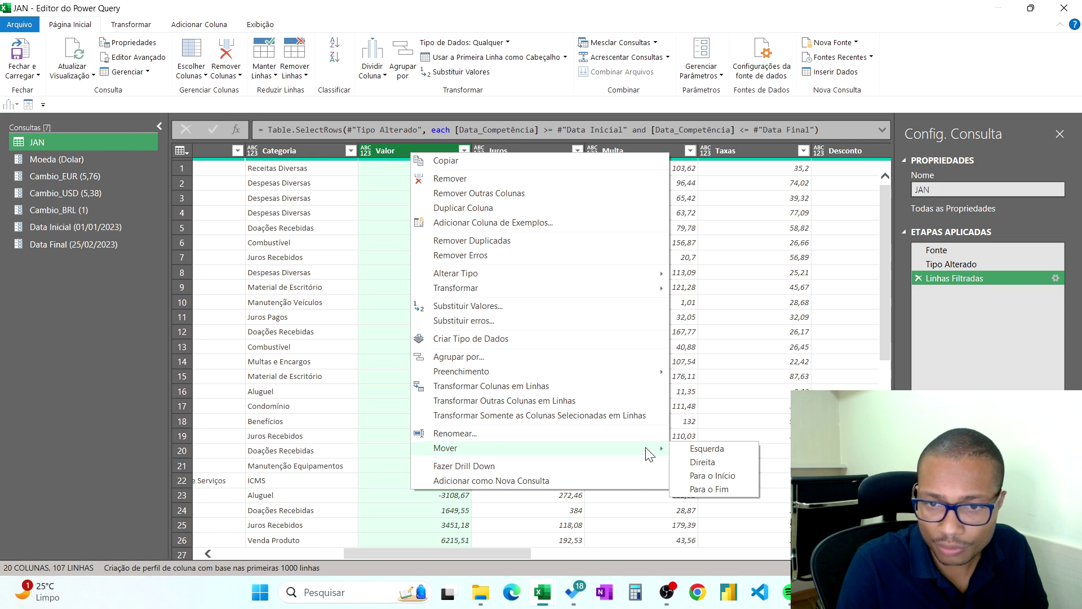
pyautogui.click(709, 489)
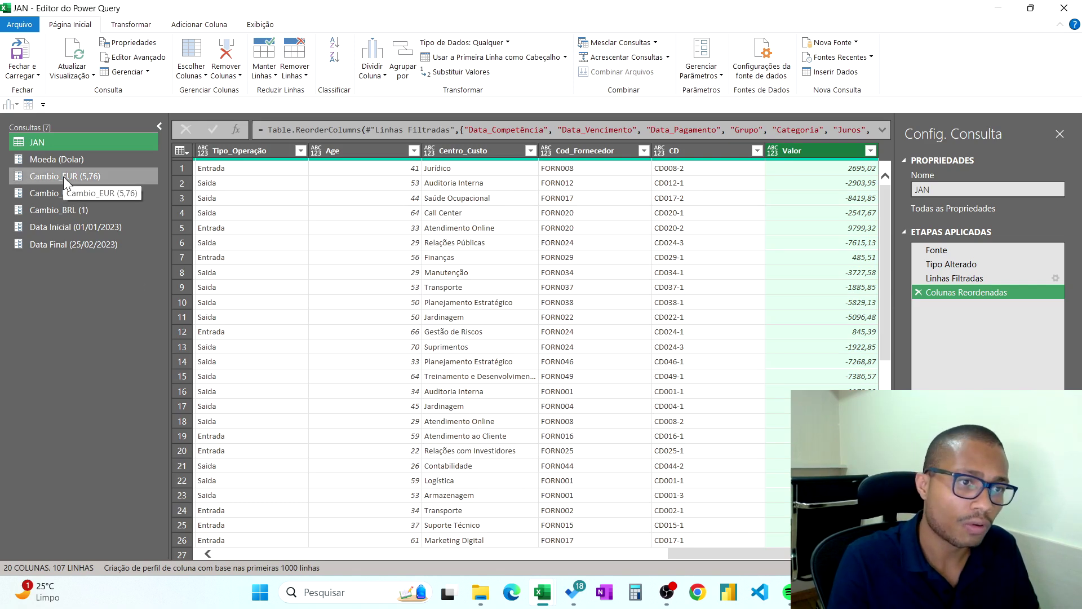
# - Check the Moeda parameter and the current values of all parameters together, leaving them as they are
pyautogui.click(73, 160)
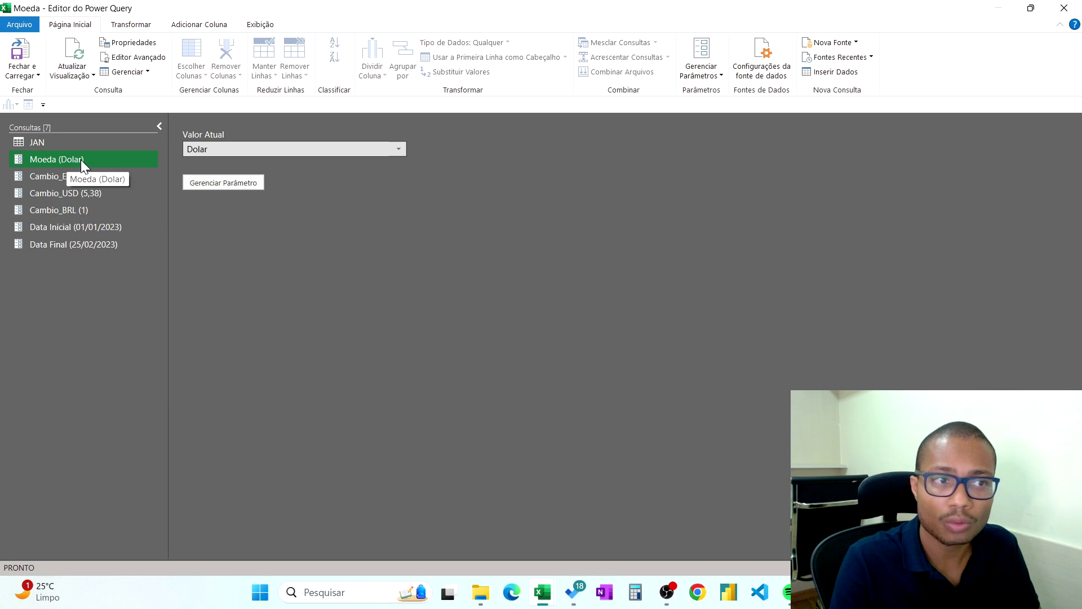
pyautogui.click(709, 82)
pyautogui.click(711, 106)
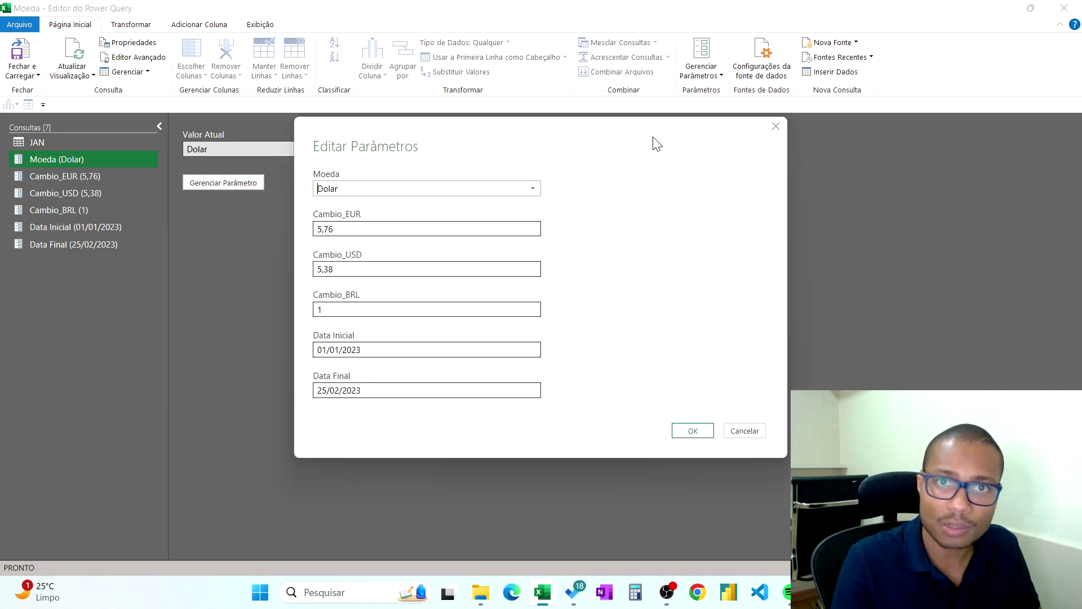
pyautogui.click(744, 432)
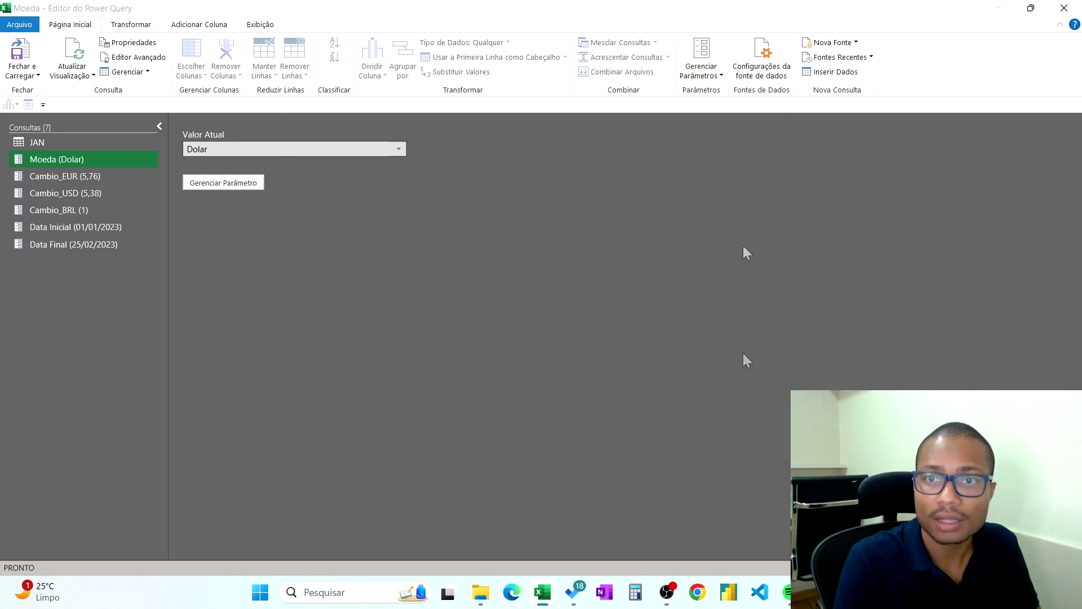
# - Examine the type and value definitions of the Moeda, Cambio_EUR, Cambio_USD and Cambio_BRL parameters without saving changes
pyautogui.click(720, 80)
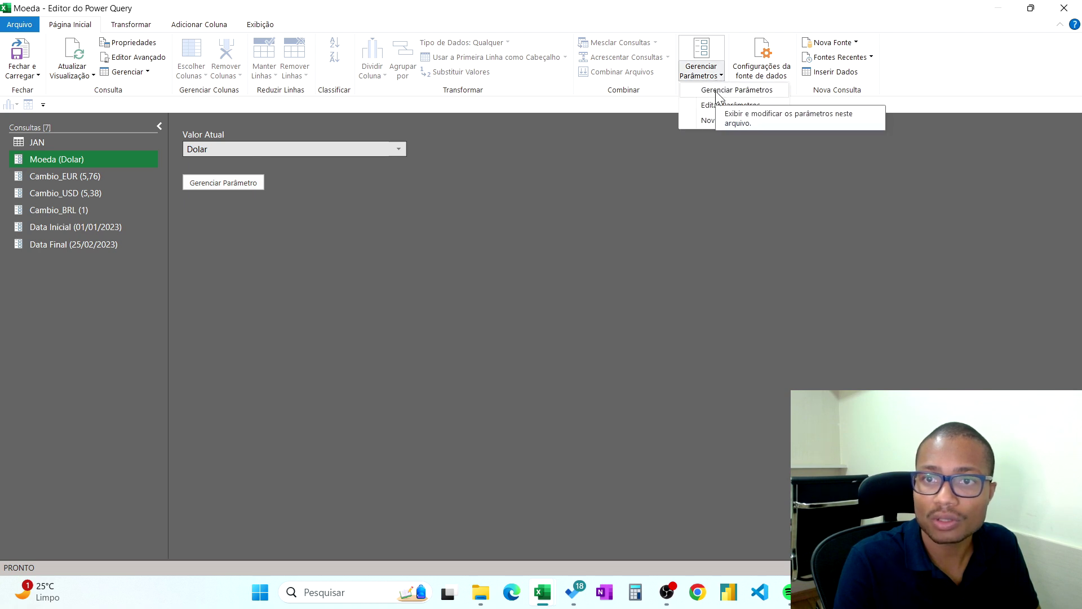
pyautogui.click(727, 91)
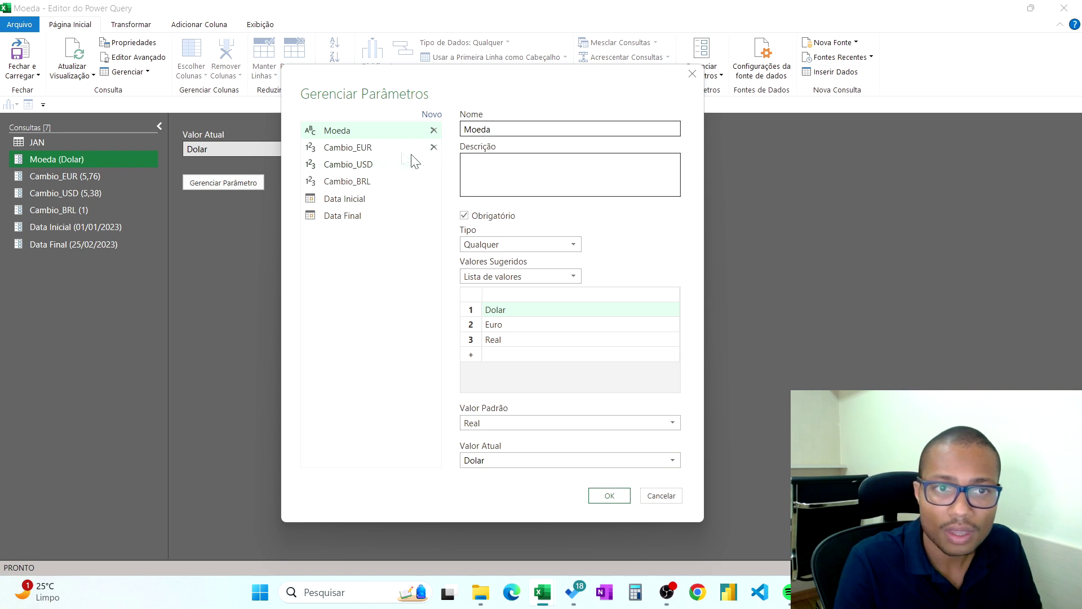
pyautogui.click(379, 151)
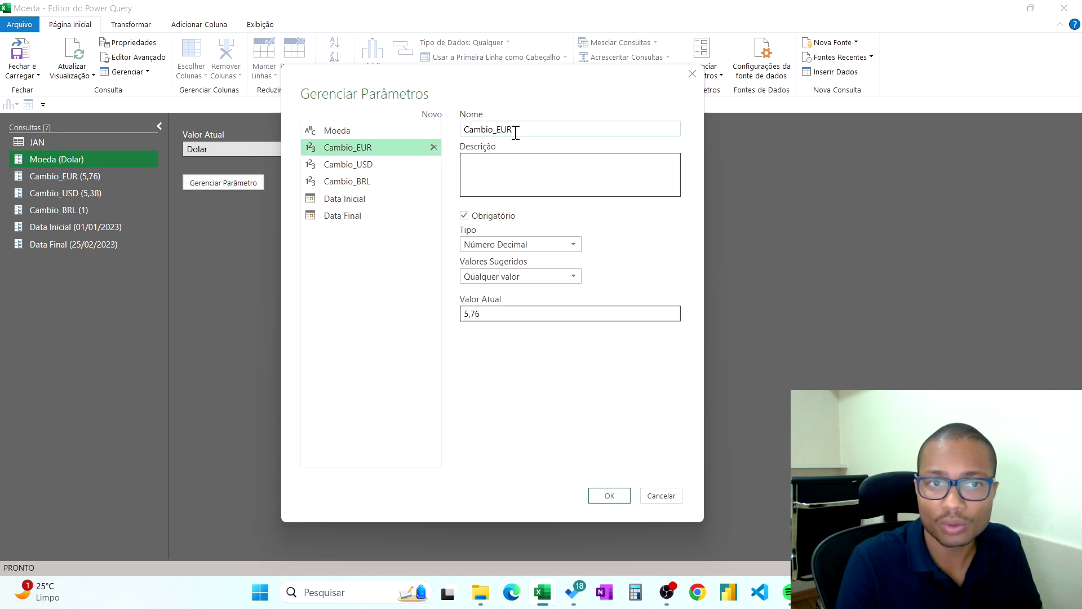
pyautogui.click(359, 167)
pyautogui.click(365, 185)
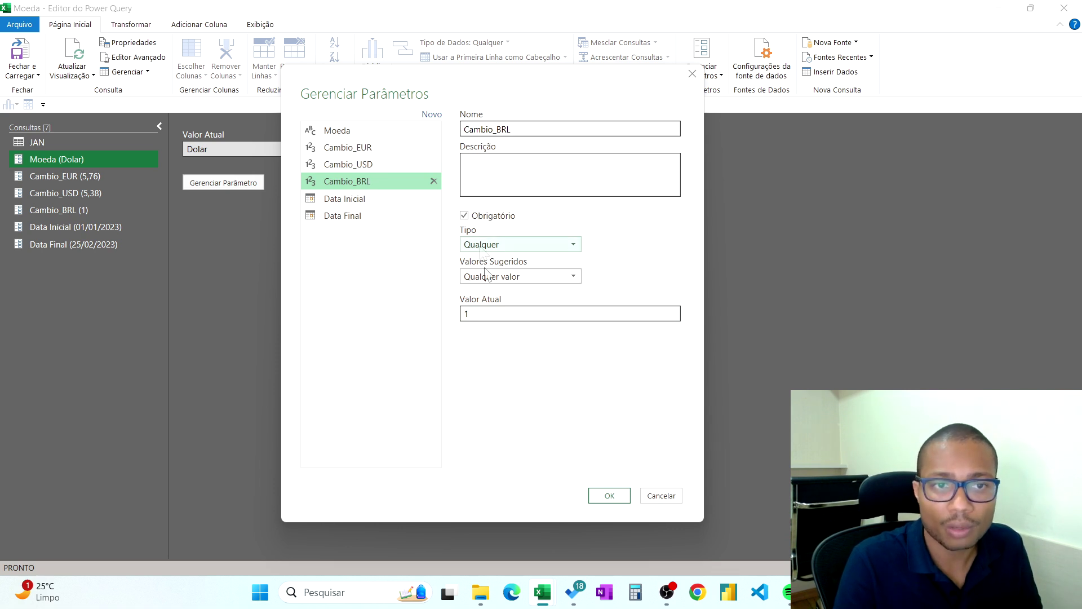
pyautogui.click(354, 169)
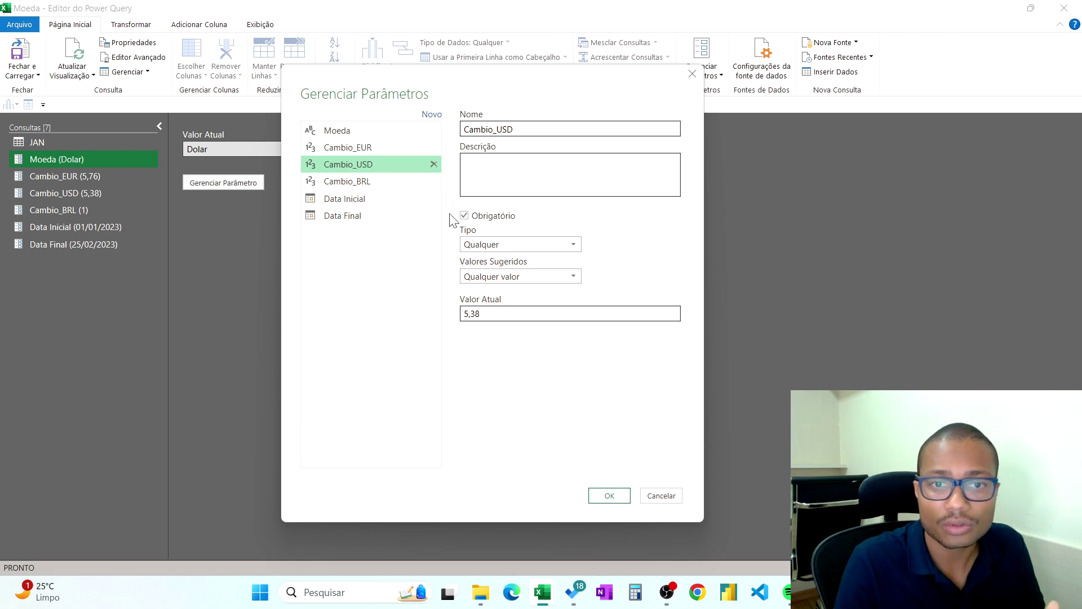
pyautogui.click(654, 495)
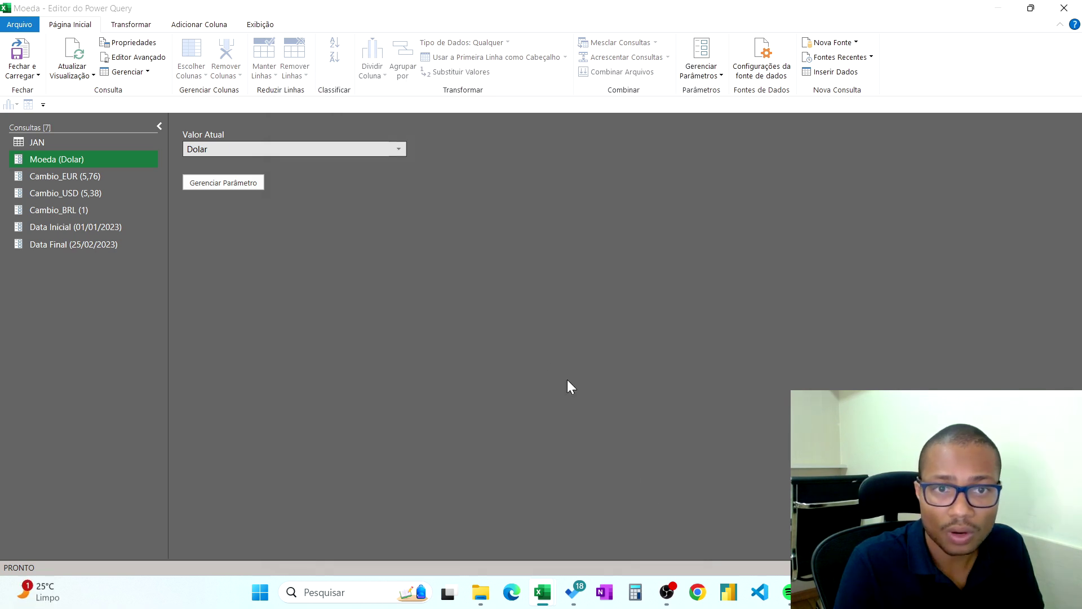
# - Start a custom column in the JAN query and name it Valor_Ajustado
pyautogui.click(53, 141)
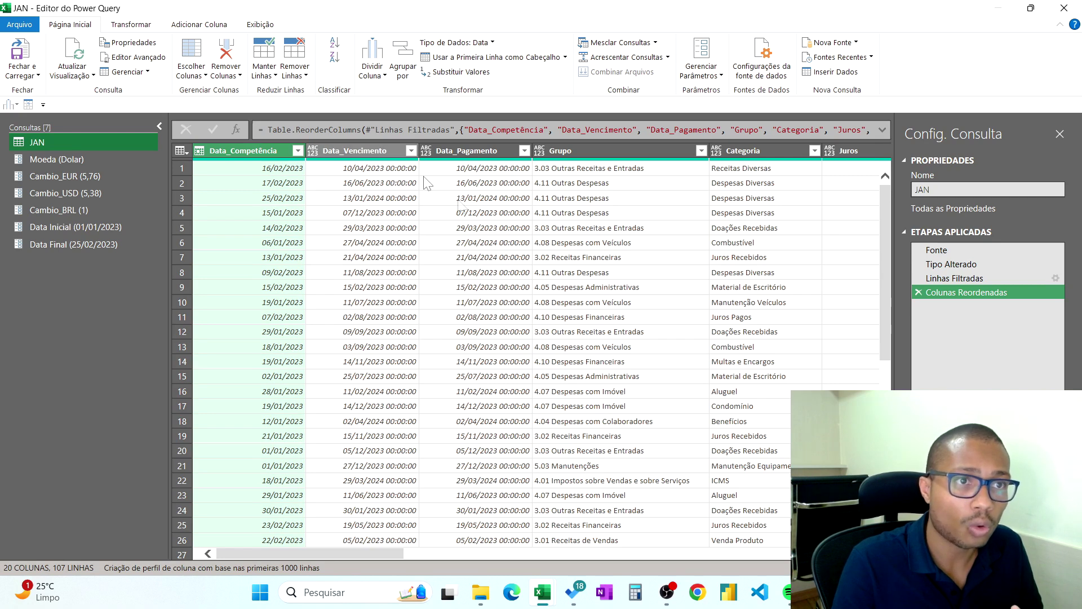
pyautogui.click(207, 26)
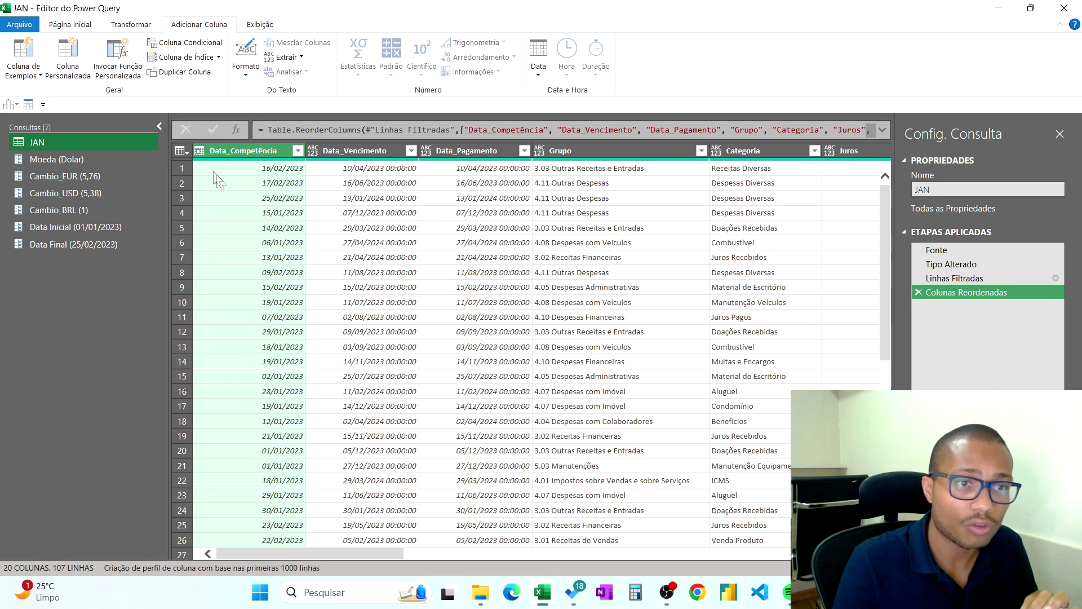
pyautogui.click(188, 154)
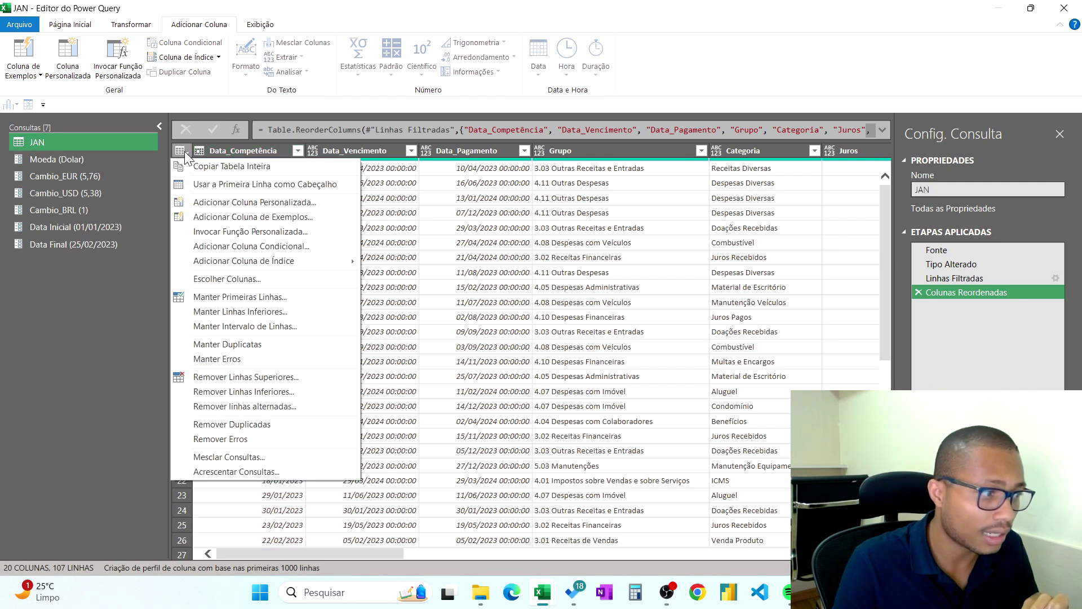
pyautogui.click(234, 204)
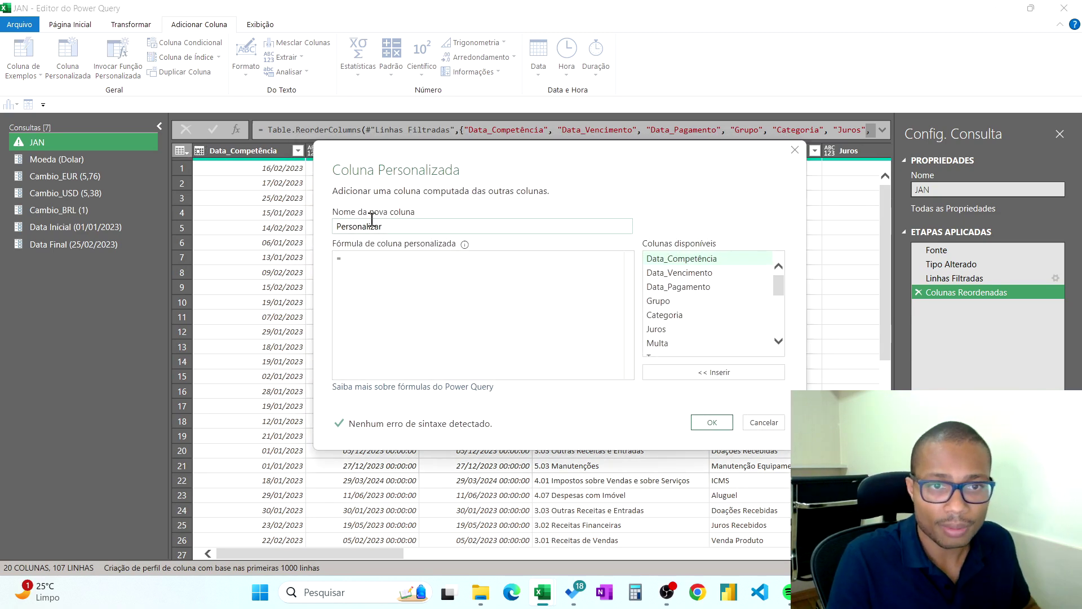
pyautogui.doubleClick(390, 225)
pyautogui.write('Va')
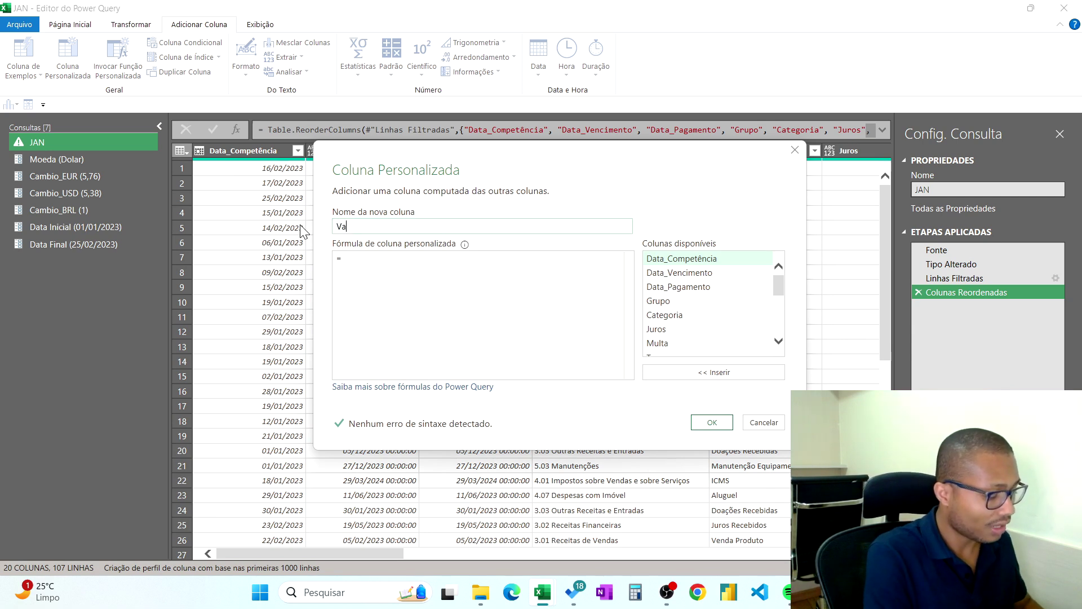
pyautogui.write('lor_Ajustado')
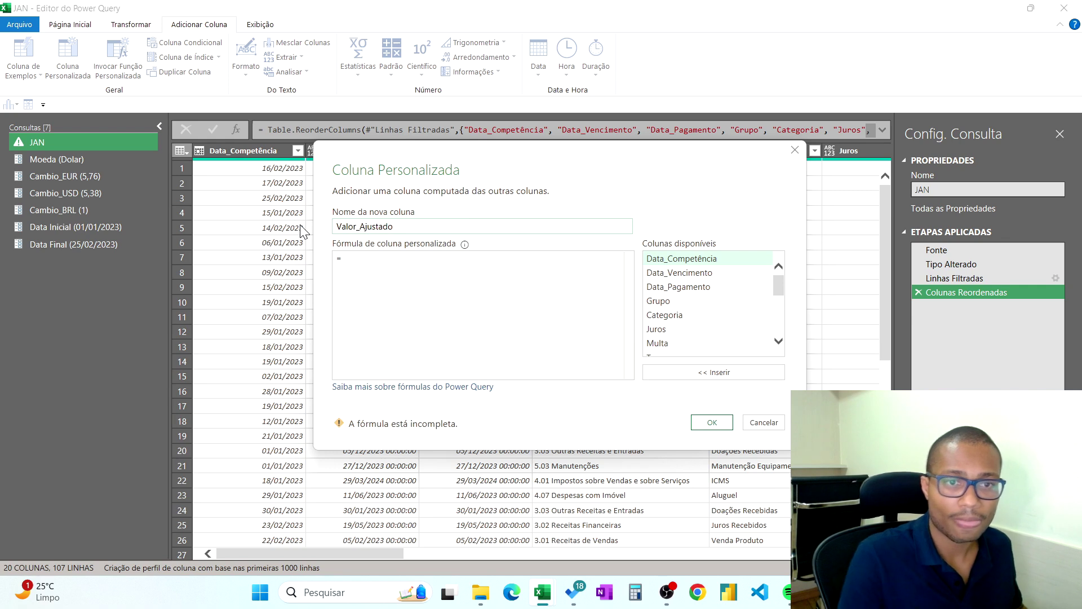
# - Begin the custom column formula with the condition if Moeda = "Euro" then
pyautogui.click(405, 264)
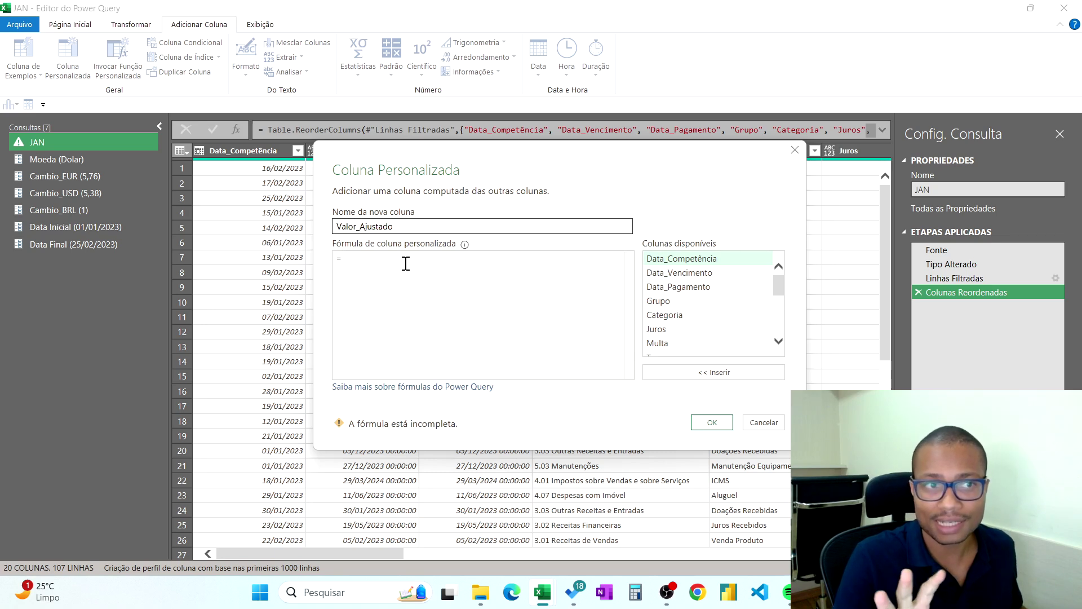
pyautogui.write('if')
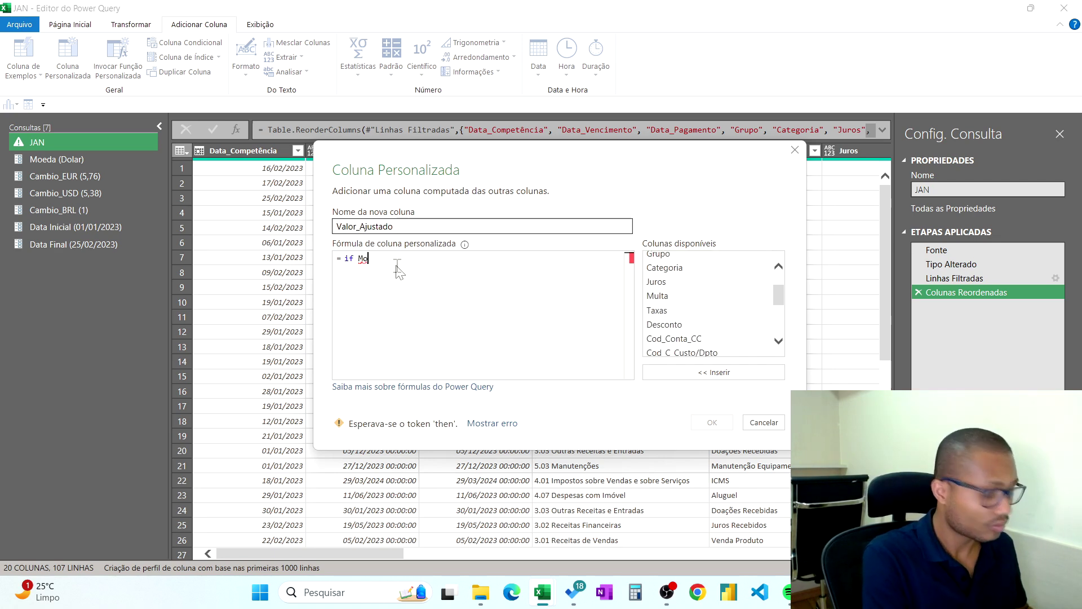
pyautogui.write('Moe')
pyautogui.click(396, 269)
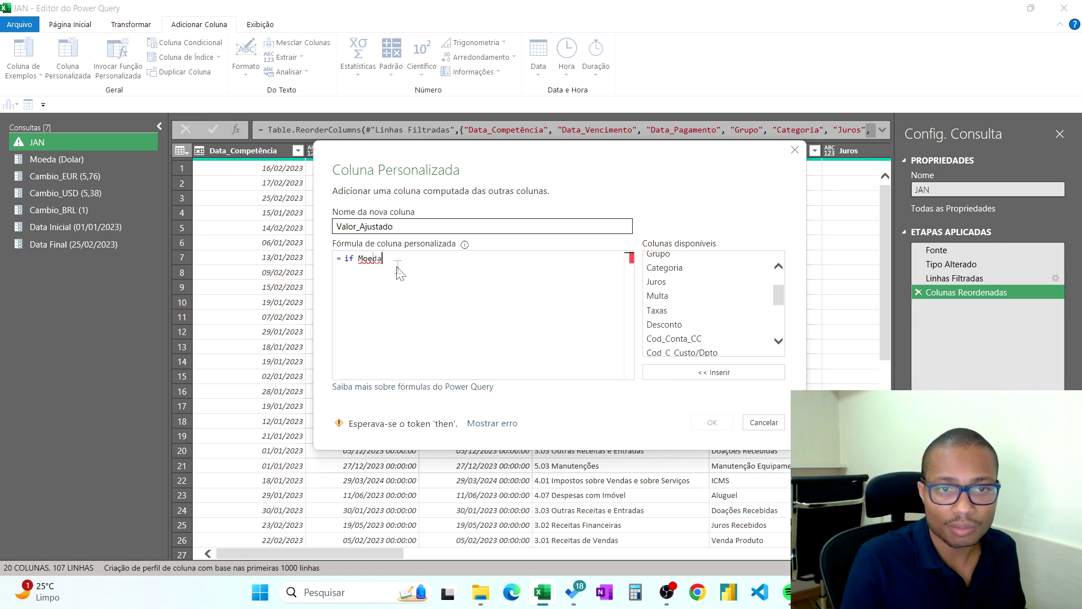
pyautogui.write('= ')
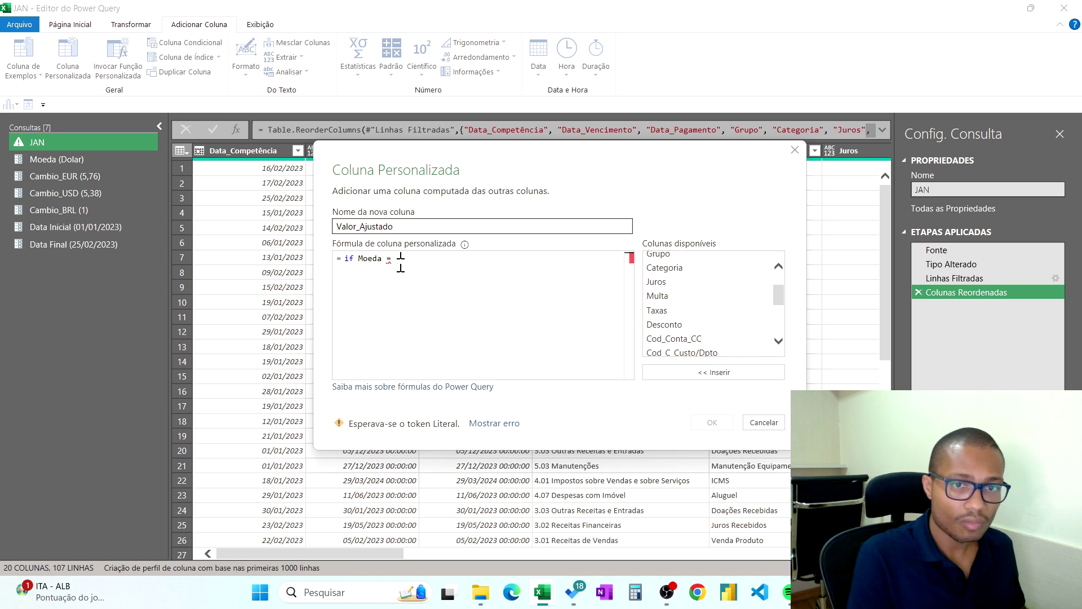
pyautogui.write('"Euro')
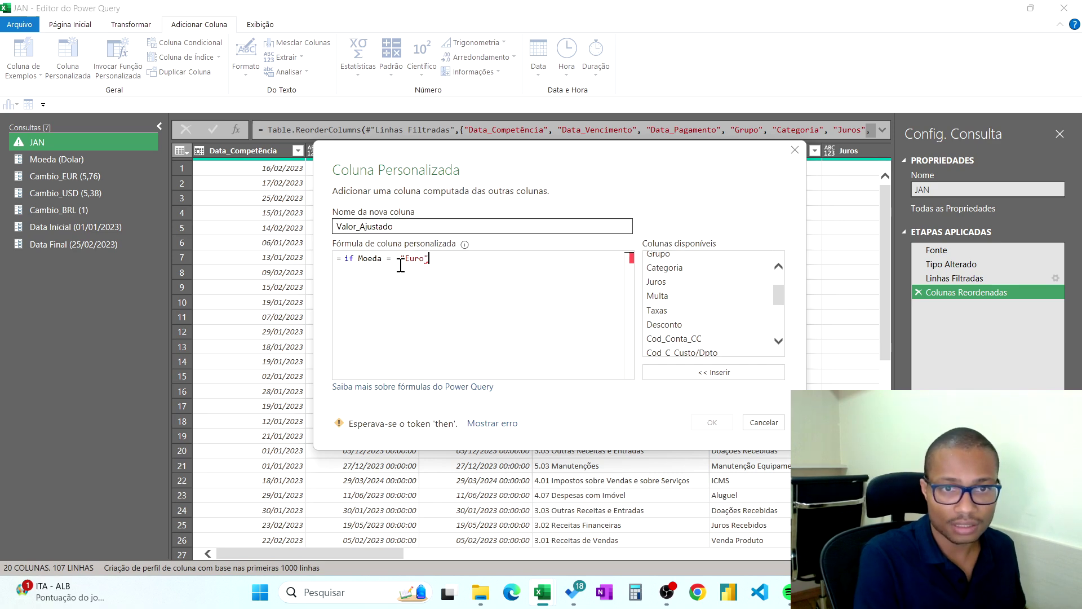
pyautogui.write('th')
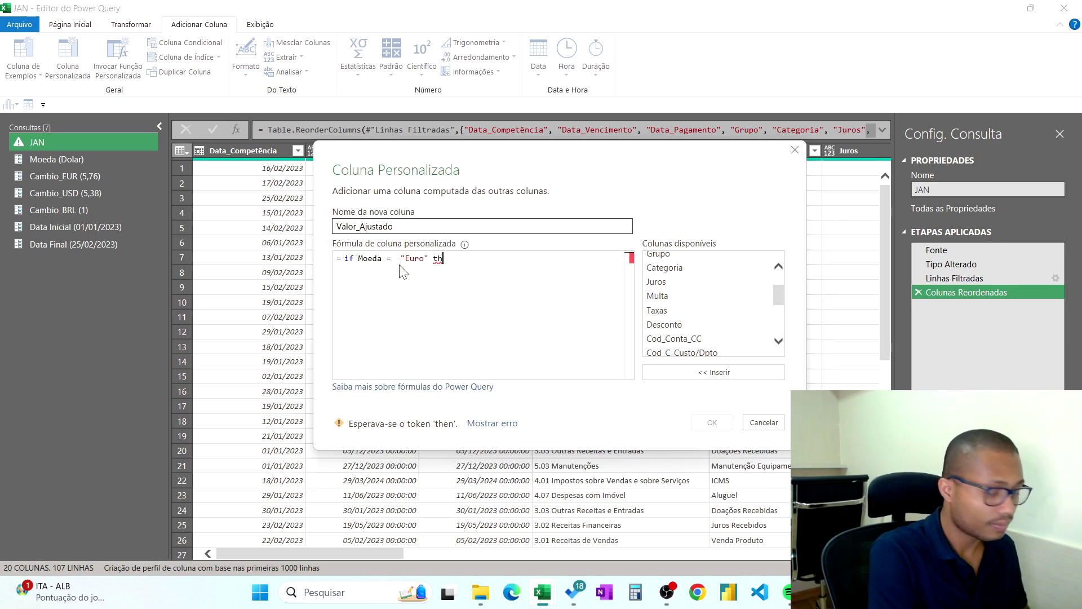
pyautogui.write('en')
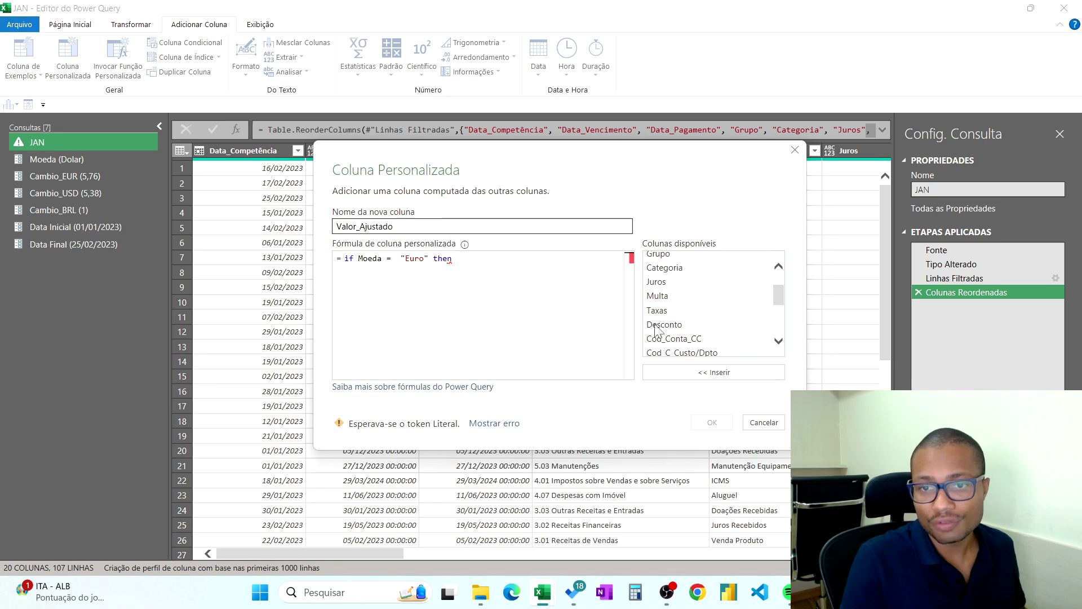
# - Make the Euro branch of the formula divide the Valor column by the Cambio_EUR parameter
pyautogui.scroll(-5, 728, 338)
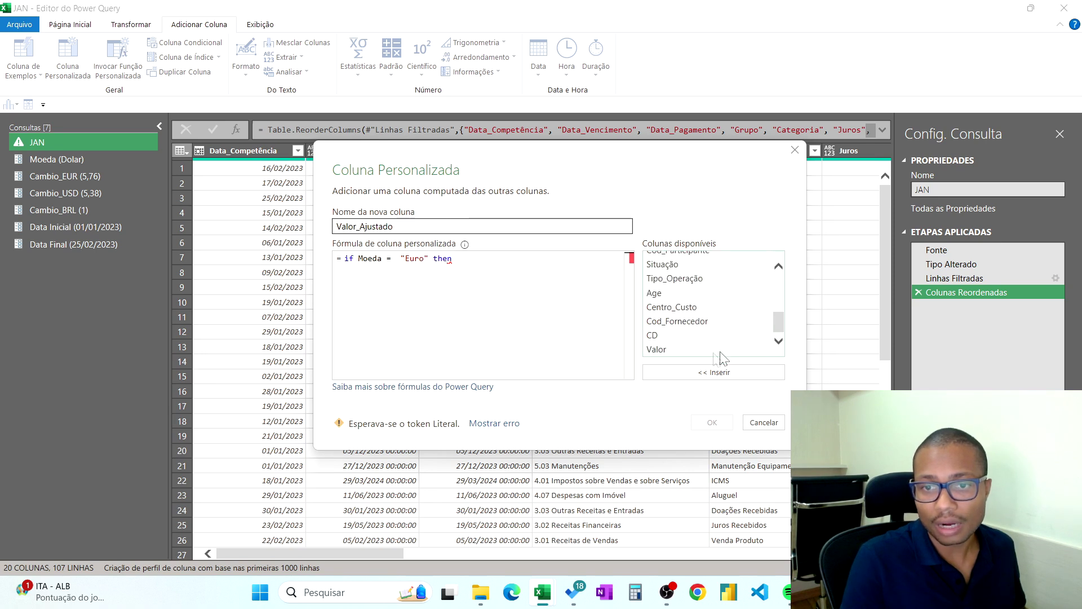
pyautogui.doubleClick(672, 350)
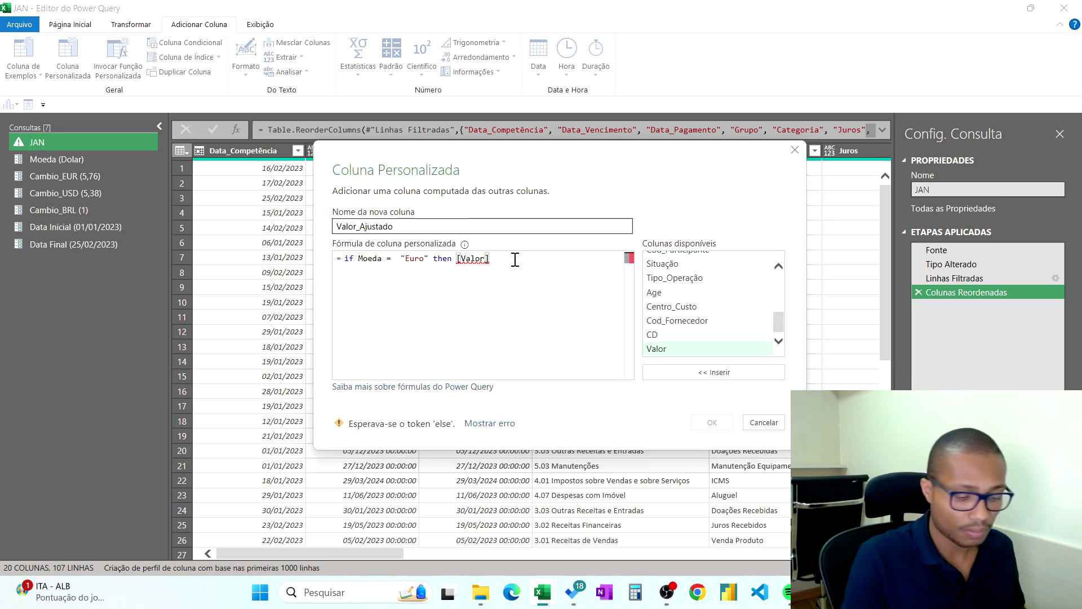
pyautogui.write('/')
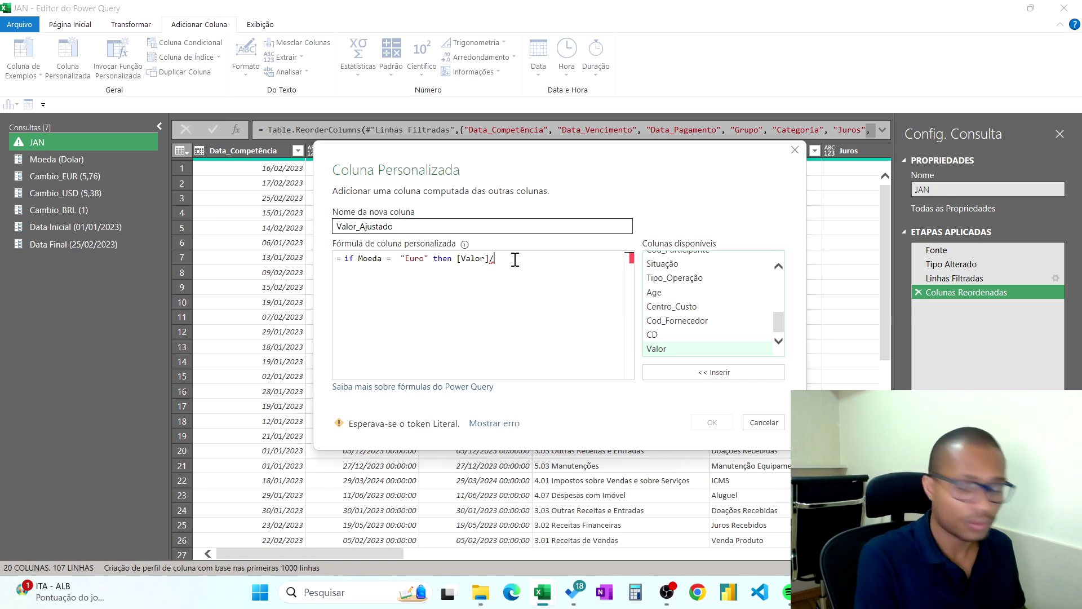
pyautogui.write('Cam')
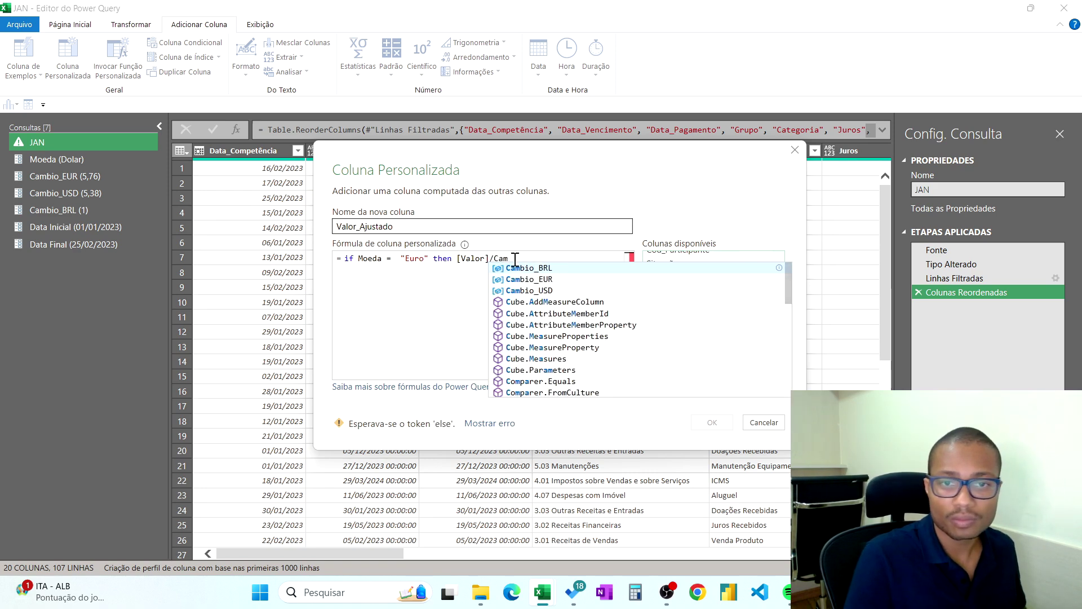
pyautogui.click(527, 279)
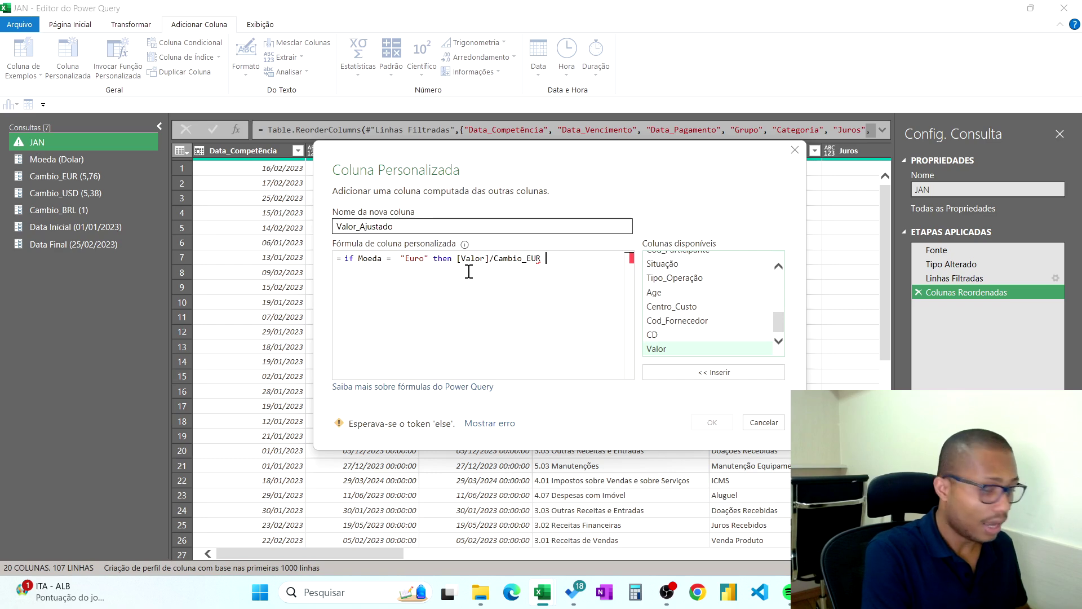
# - Extend the formula with a second condition, else if Moeda = "Dolar" then
pyautogui.write('else')
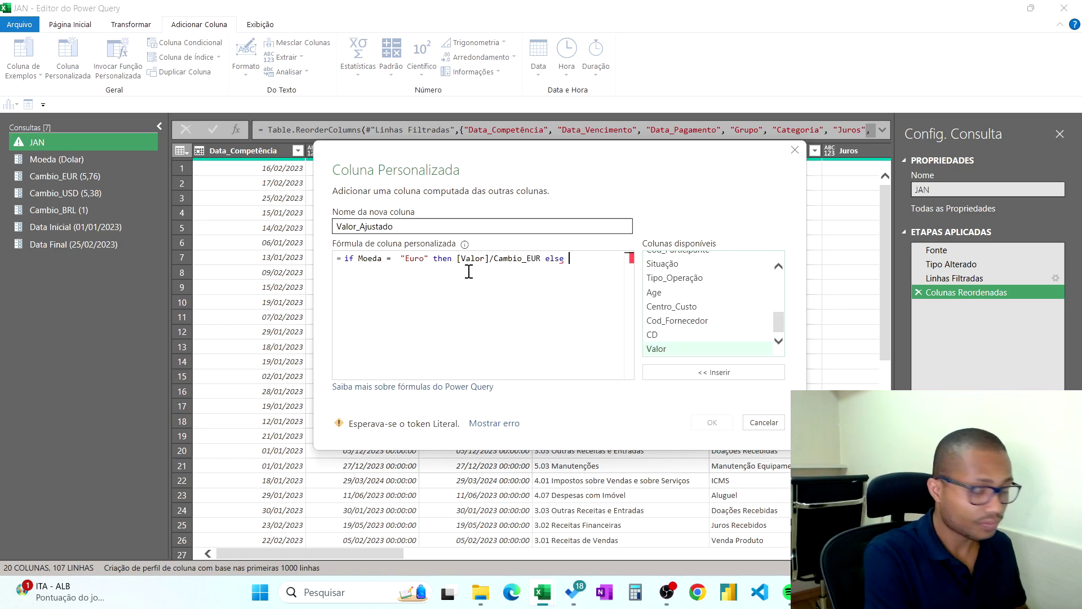
pyautogui.write(' if moe')
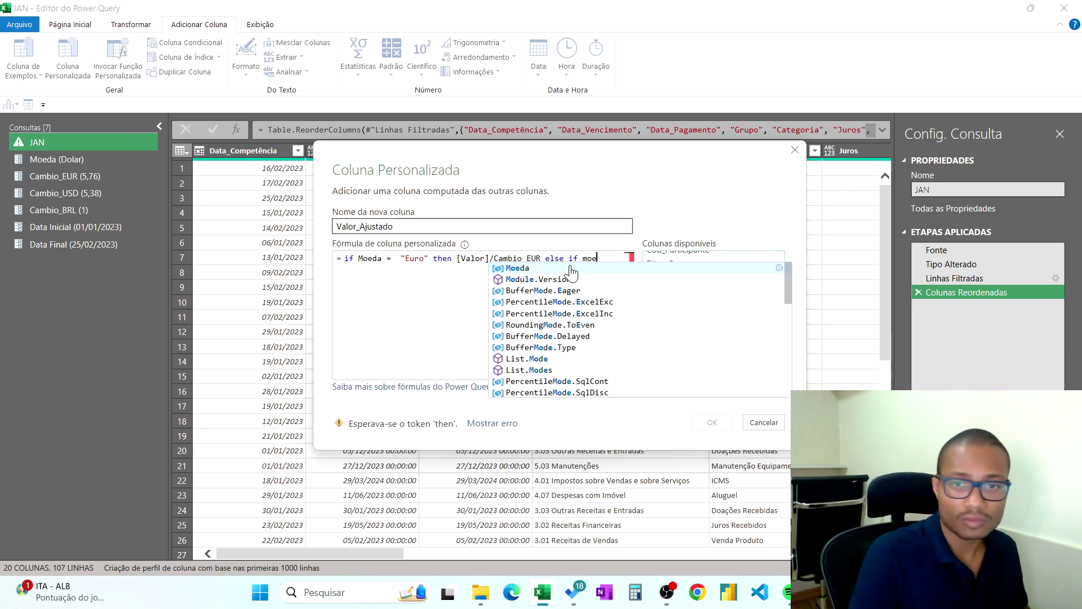
pyautogui.click(571, 269)
pyautogui.write('=')
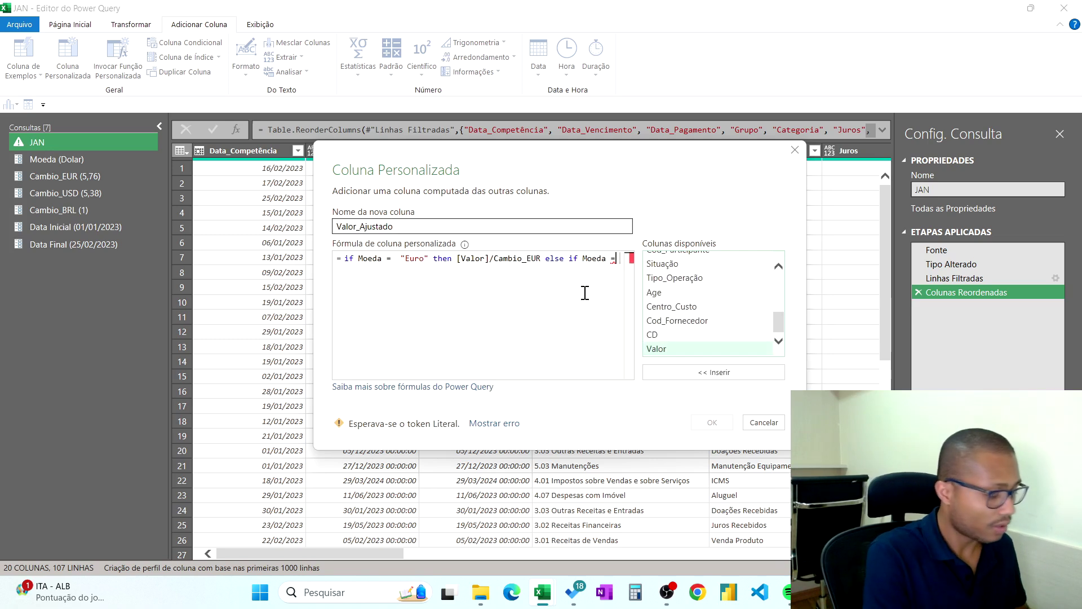
pyautogui.write(' "')
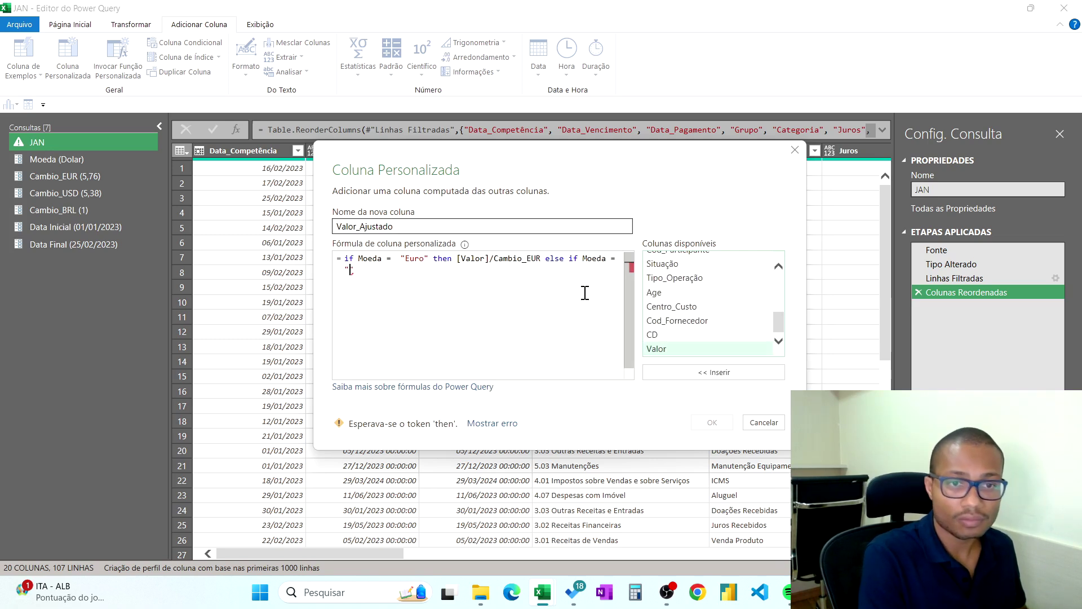
pyautogui.write('Dolar"')
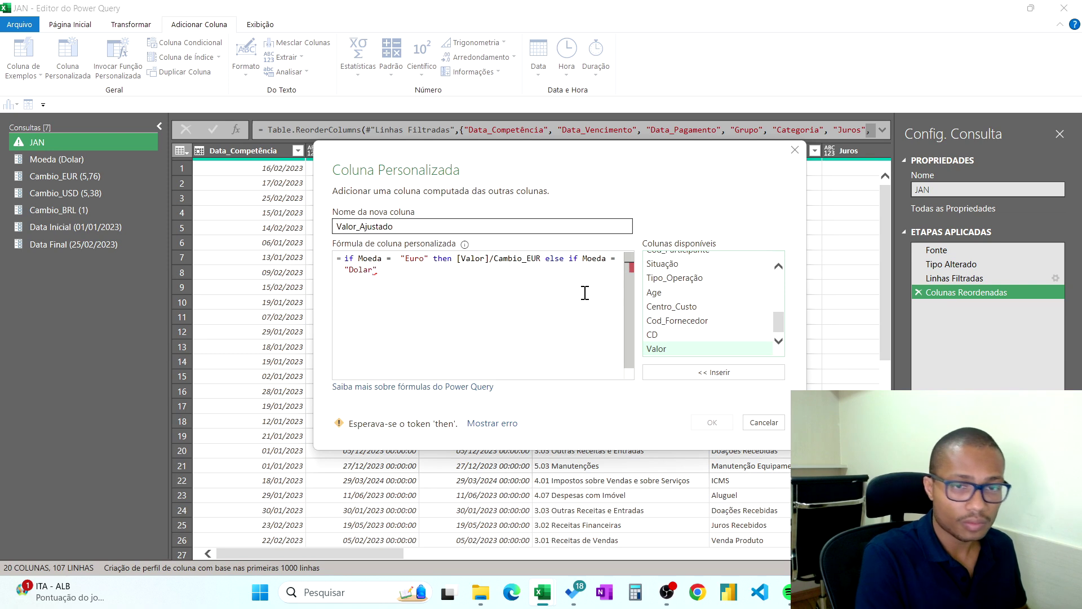
pyautogui.write(' t')
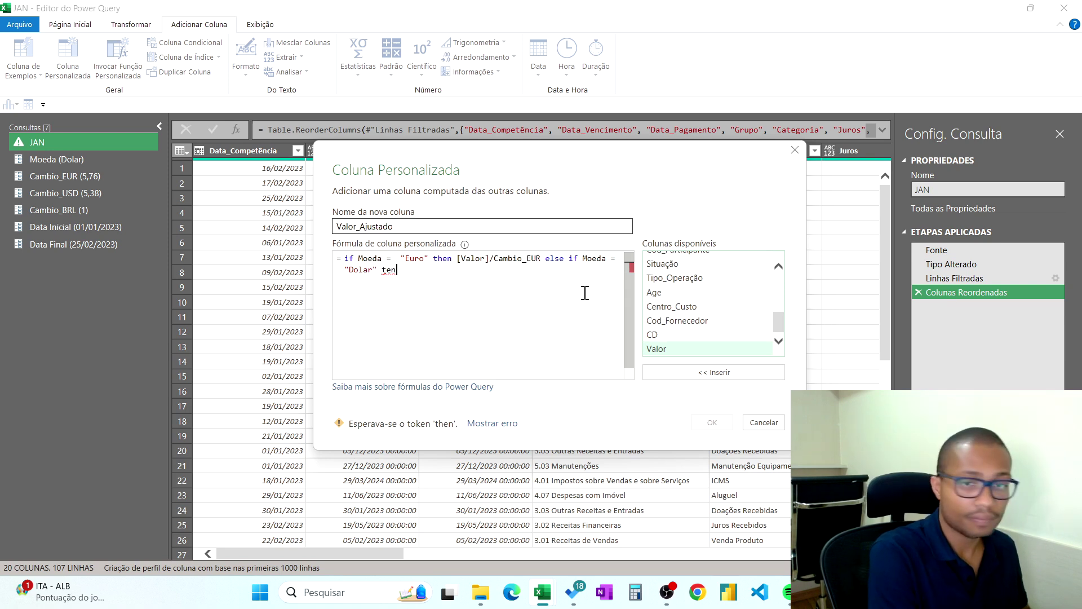
pyautogui.write('hen')
# - Make the Dolar branch of the formula divide the Valor column by the Cambio_USD parameter
pyautogui.doubleClick(688, 352)
pyautogui.write('/')
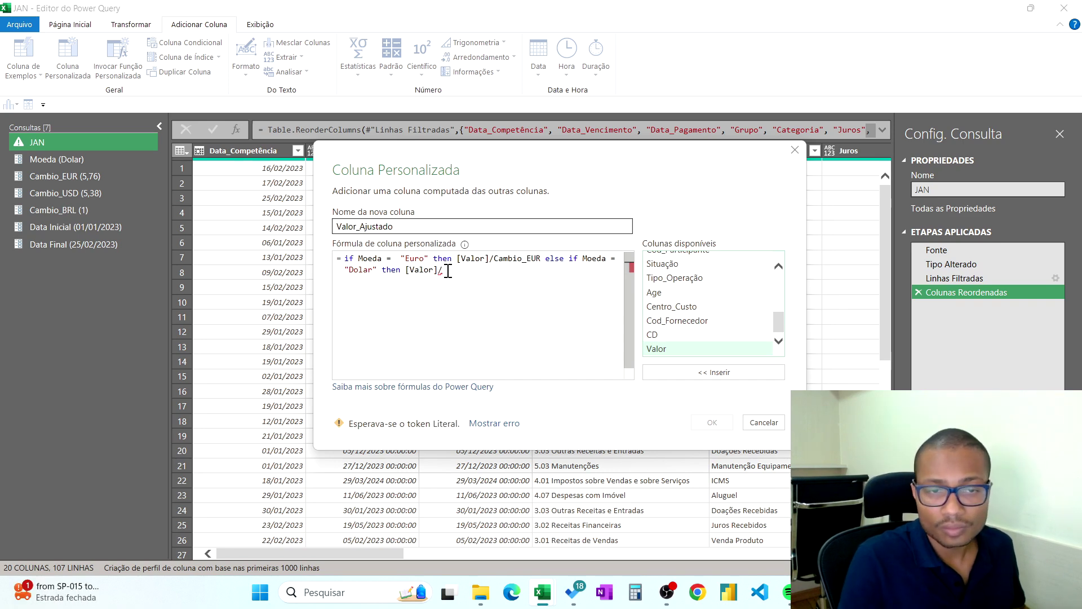
pyautogui.write('cam')
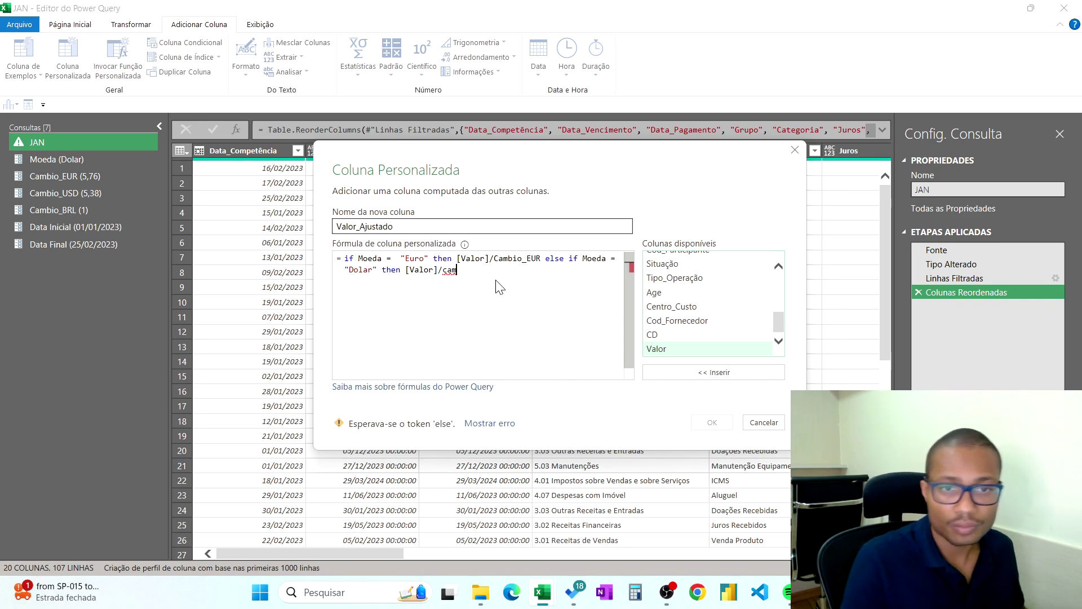
pyautogui.click(498, 291)
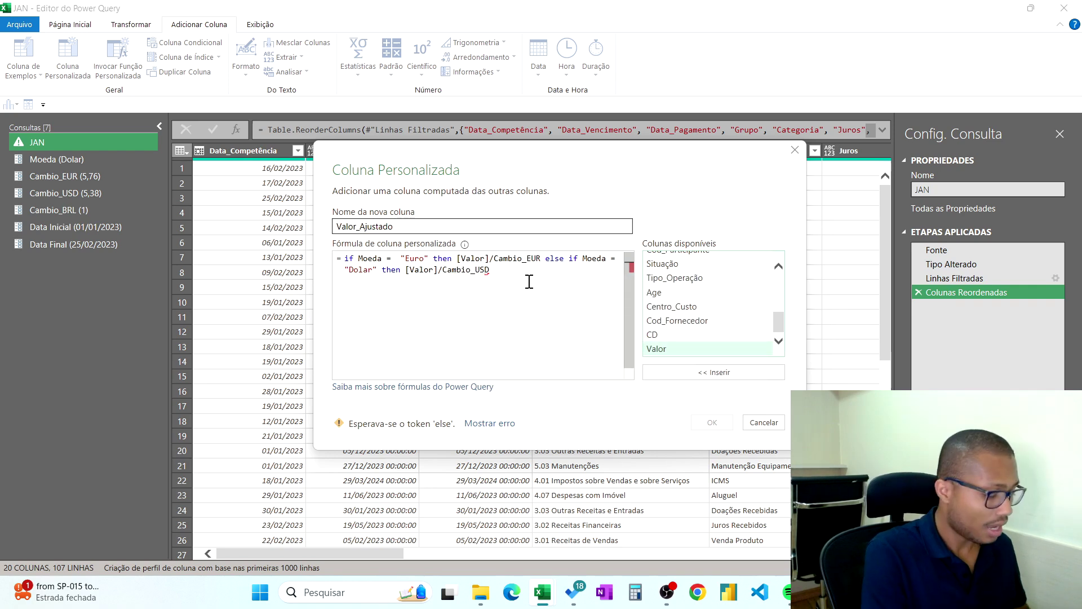
# - Complete the formula with a final else branch that multiplies the Valor column by Cambio_BRL
pyautogui.write('else')
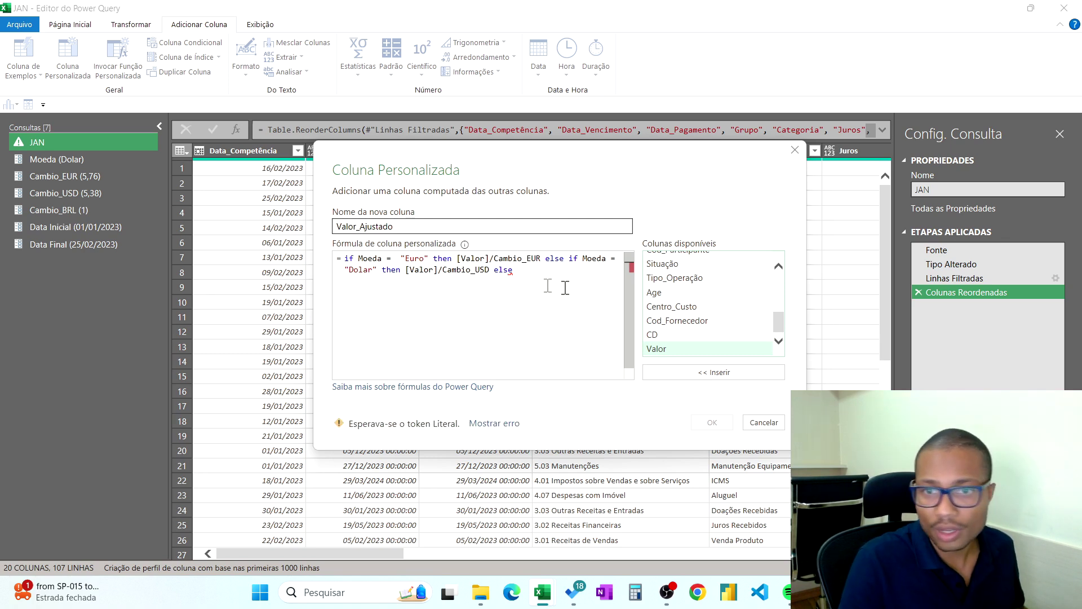
pyautogui.click(673, 347)
pyautogui.doubleClick(672, 346)
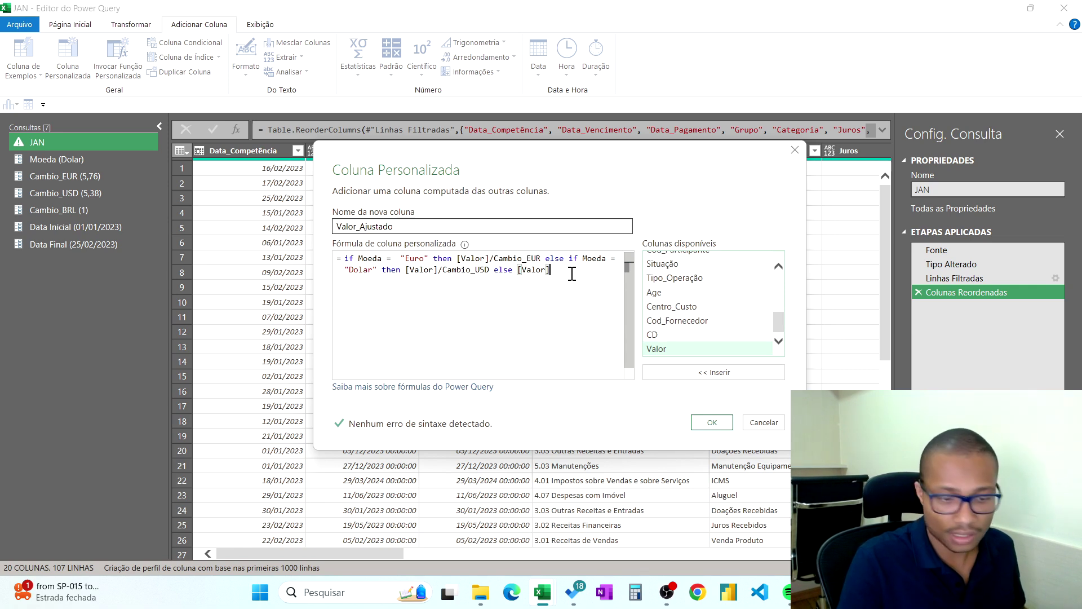
pyautogui.write('* cam')
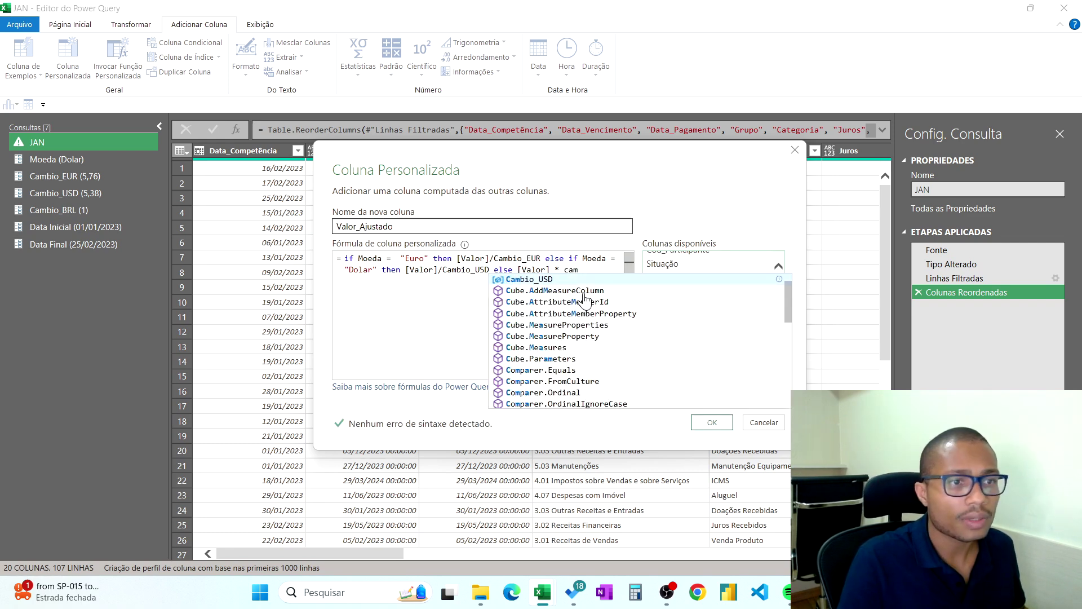
pyautogui.write('mbio')
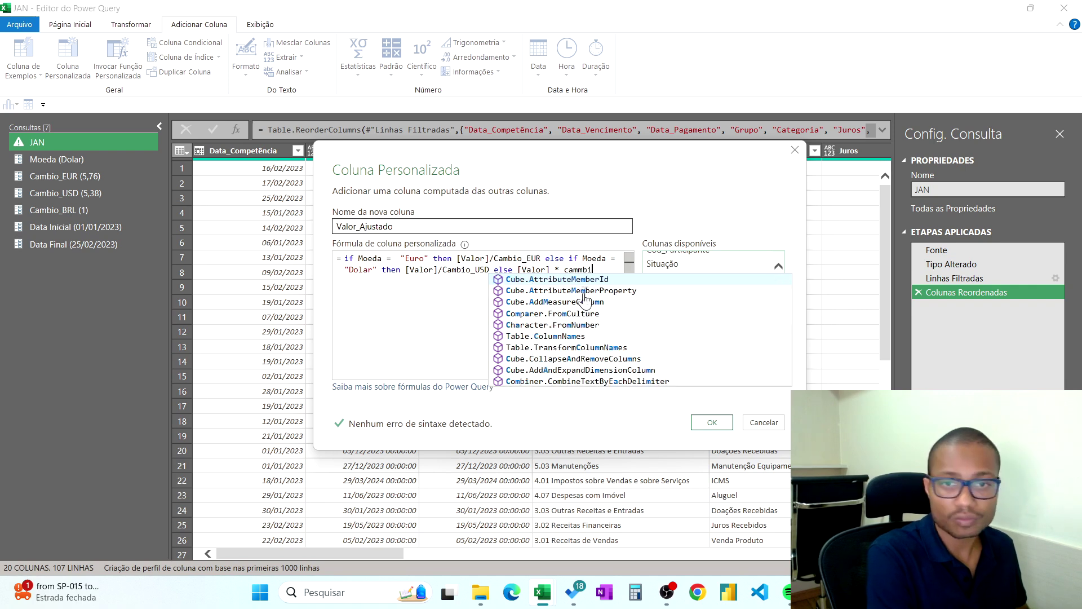
pyautogui.press('BackSpace')
pyautogui.press('BackSpace')
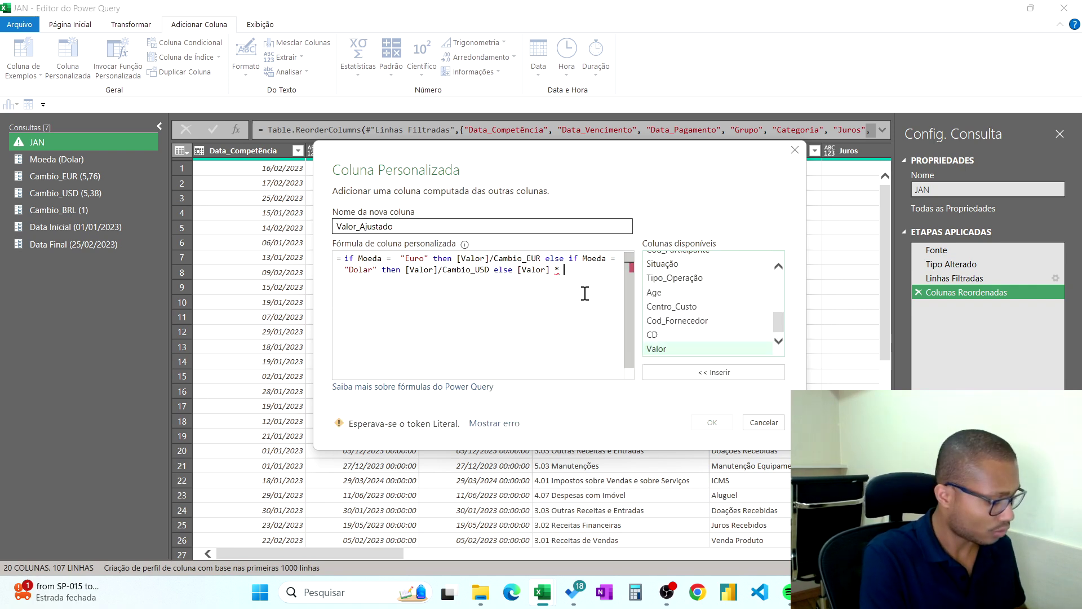
pyautogui.press('BackSpace')
pyautogui.write('Cam')
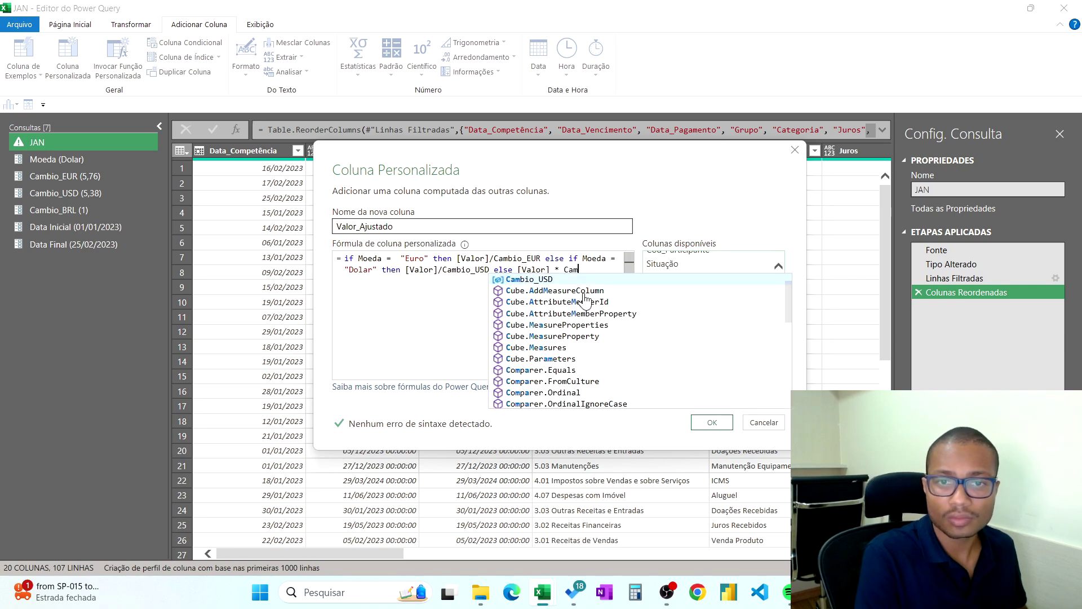
pyautogui.write('bio')
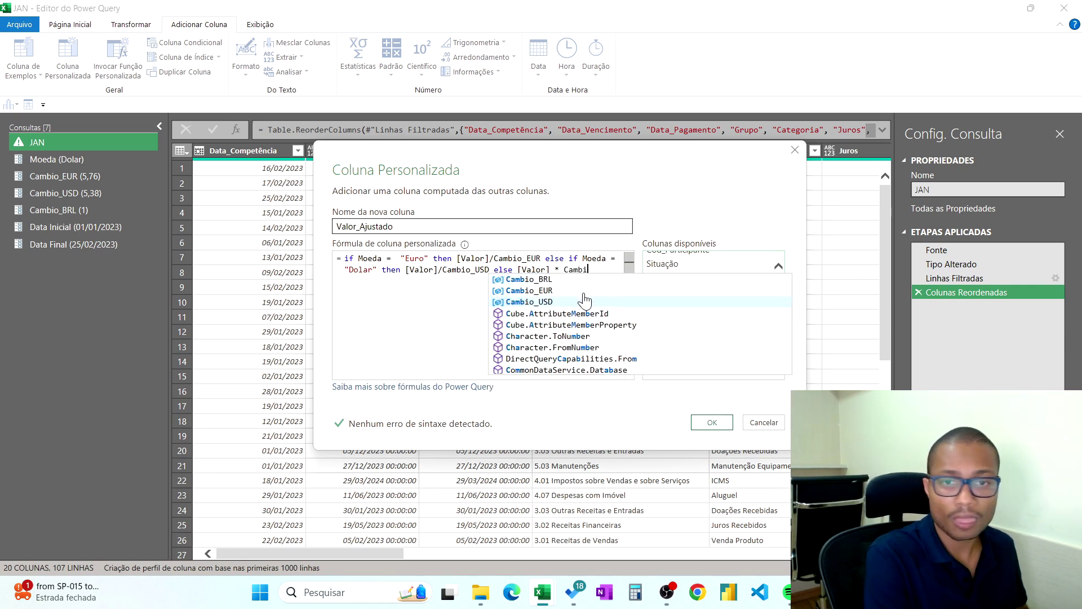
pyautogui.click(529, 279)
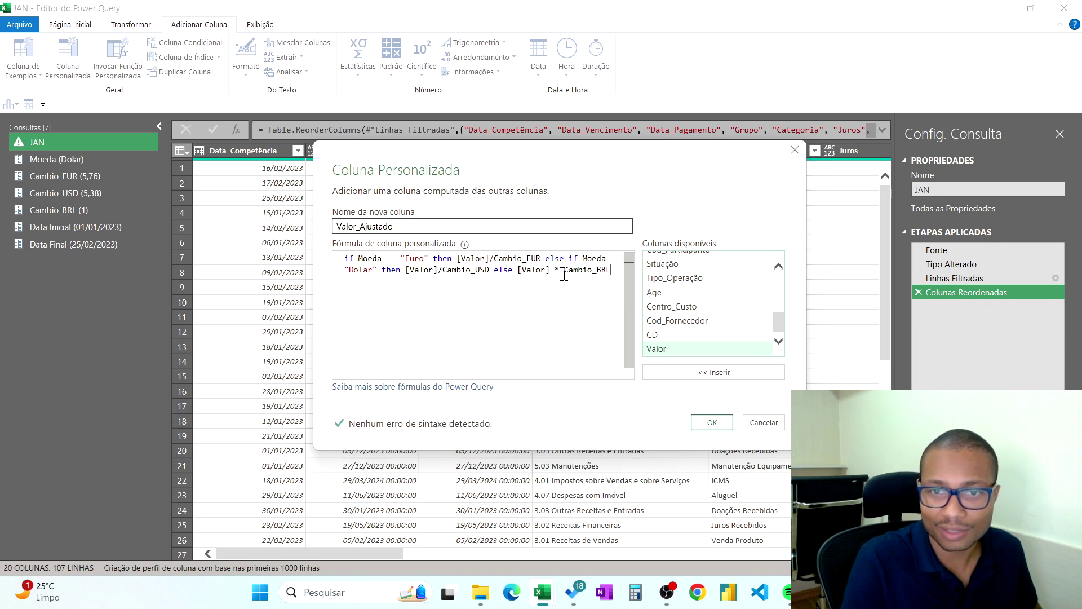
# - Create the Valor_Ajustado custom column from the finished formula and set its data type to Moeda
pyautogui.click(712, 423)
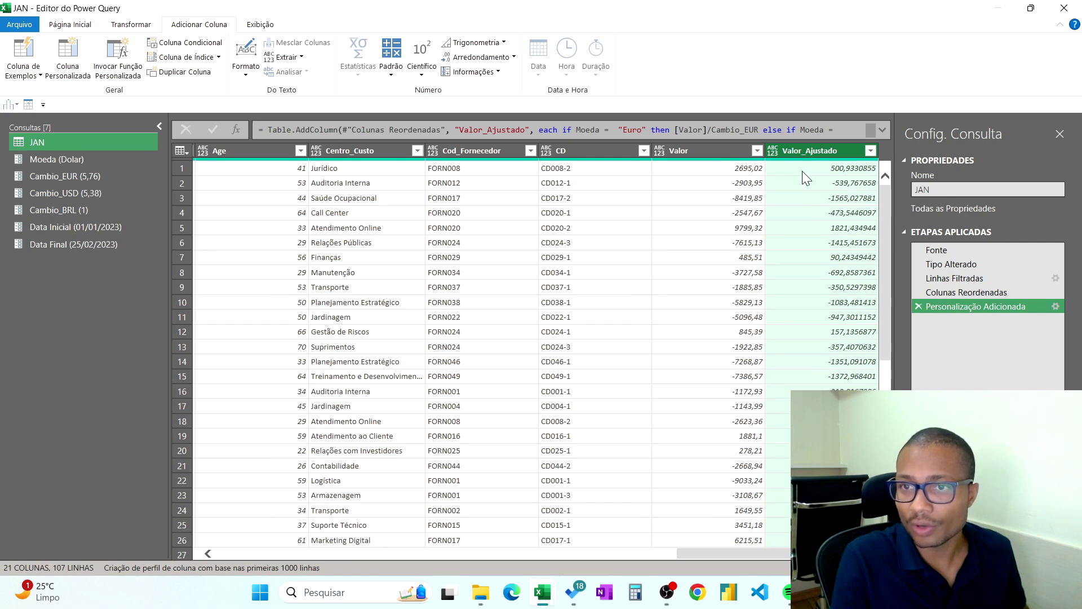
pyautogui.click(772, 150)
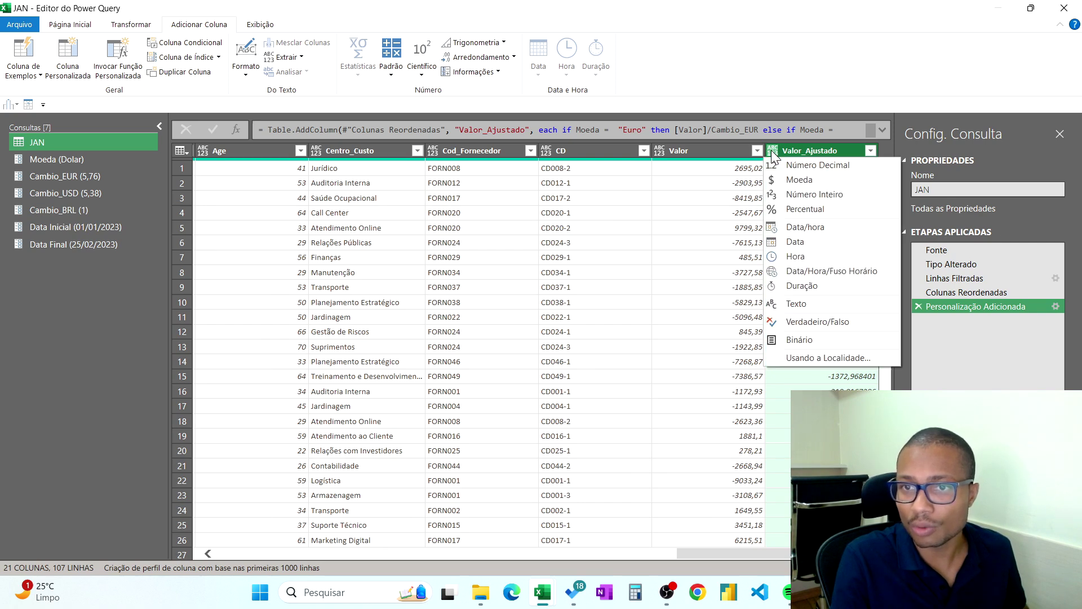
pyautogui.click(782, 180)
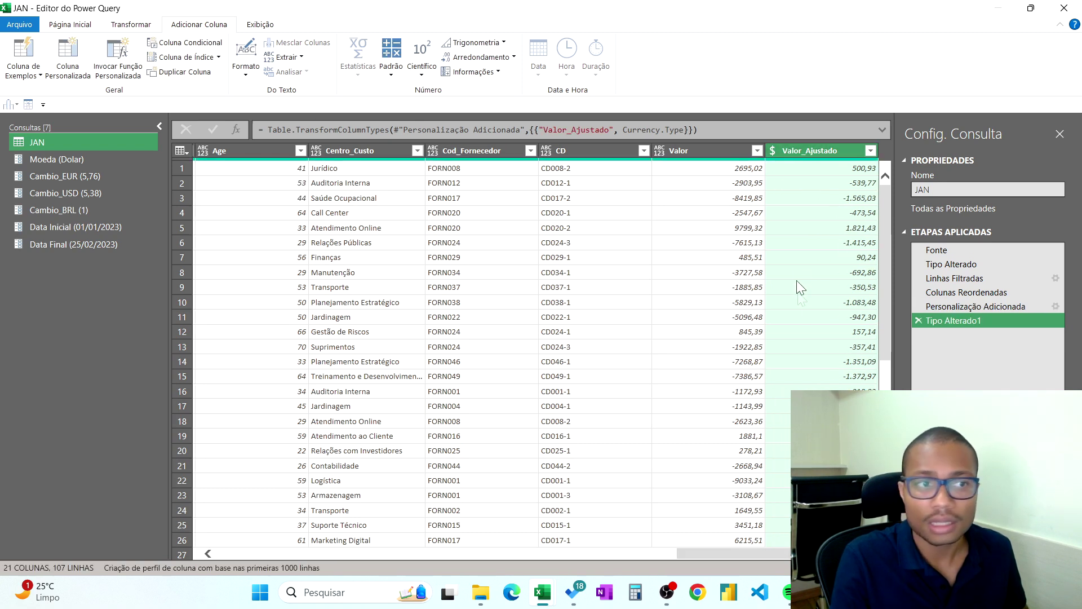
# - Review the Valor_Ajustado formula in the added custom column step, then return to the query's last applied step
pyautogui.click(1054, 310)
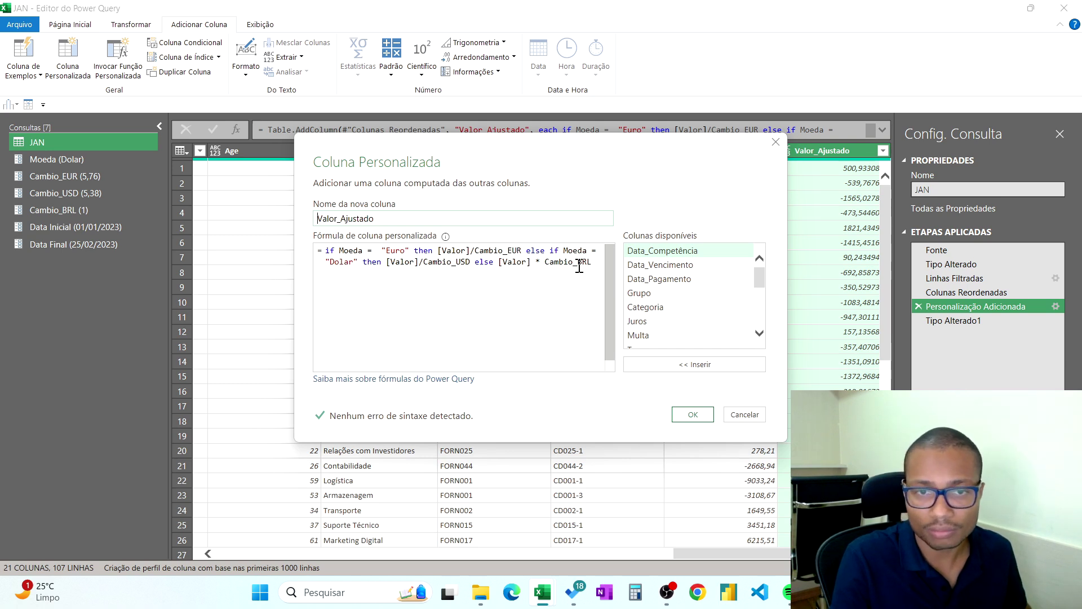
pyautogui.moveTo(601, 163); pyautogui.dragTo(593, 150)
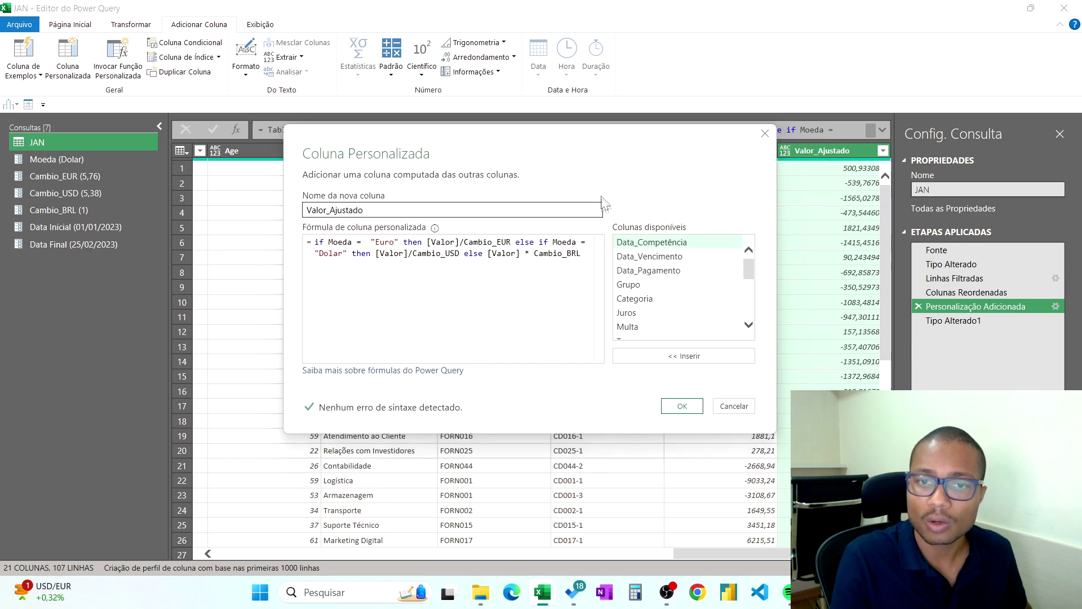
pyautogui.click(693, 413)
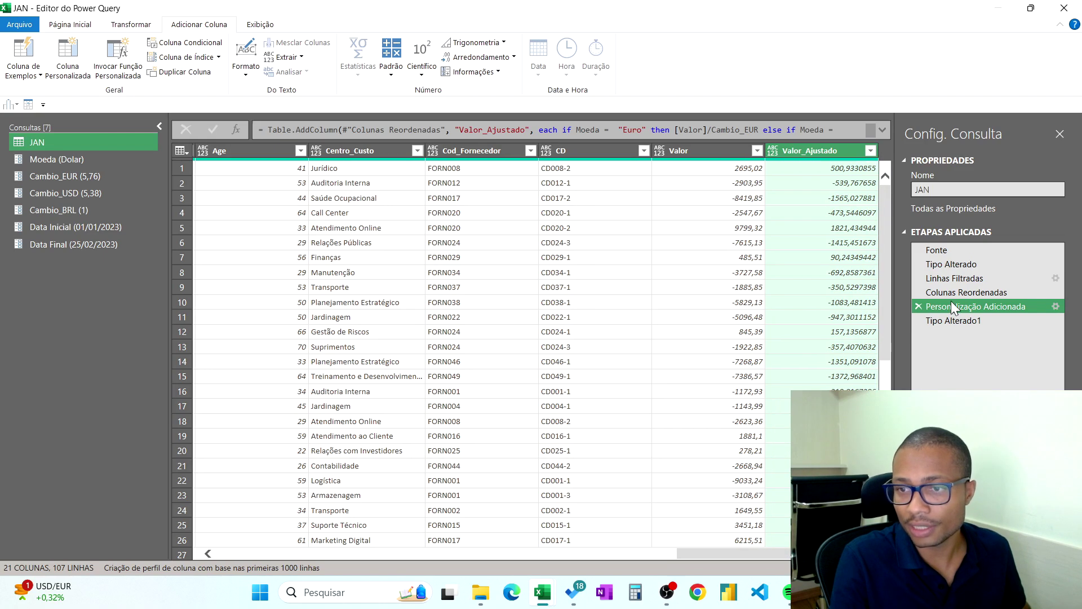
pyautogui.click(953, 320)
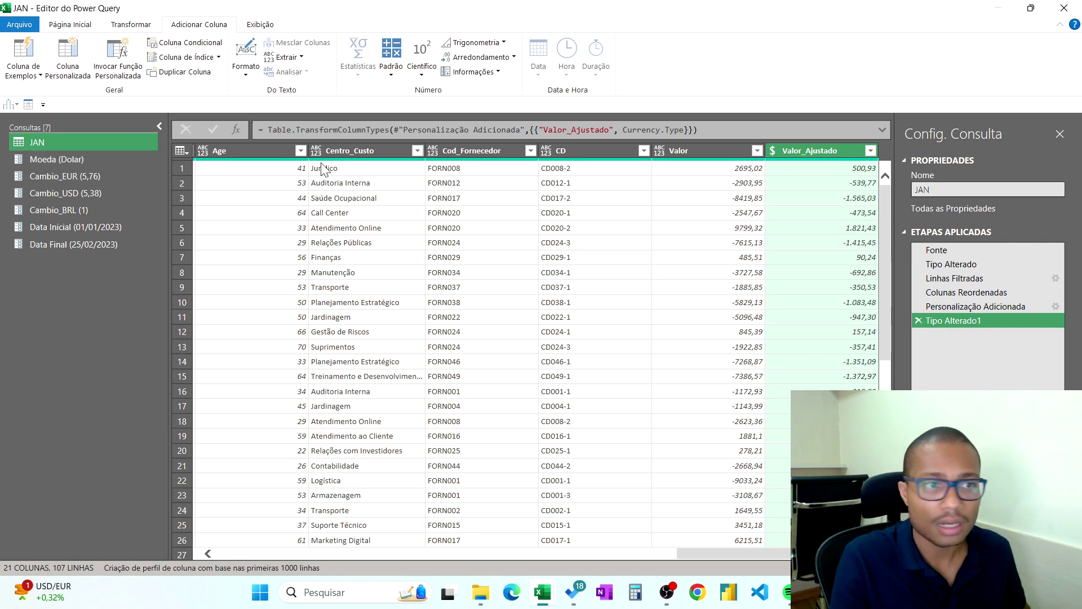
# - Check the Cambio_EUR and Cambio_USD parameters against the Valor and Valor_Ajustado columns of the JAN query
pyautogui.click(119, 177)
pyautogui.click(93, 195)
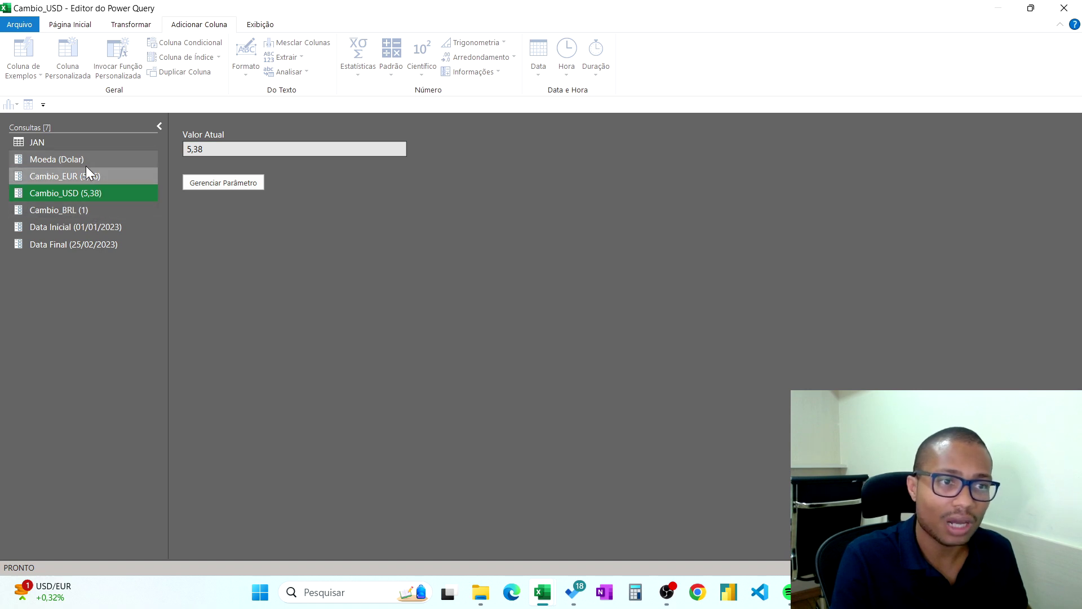
pyautogui.click(62, 143)
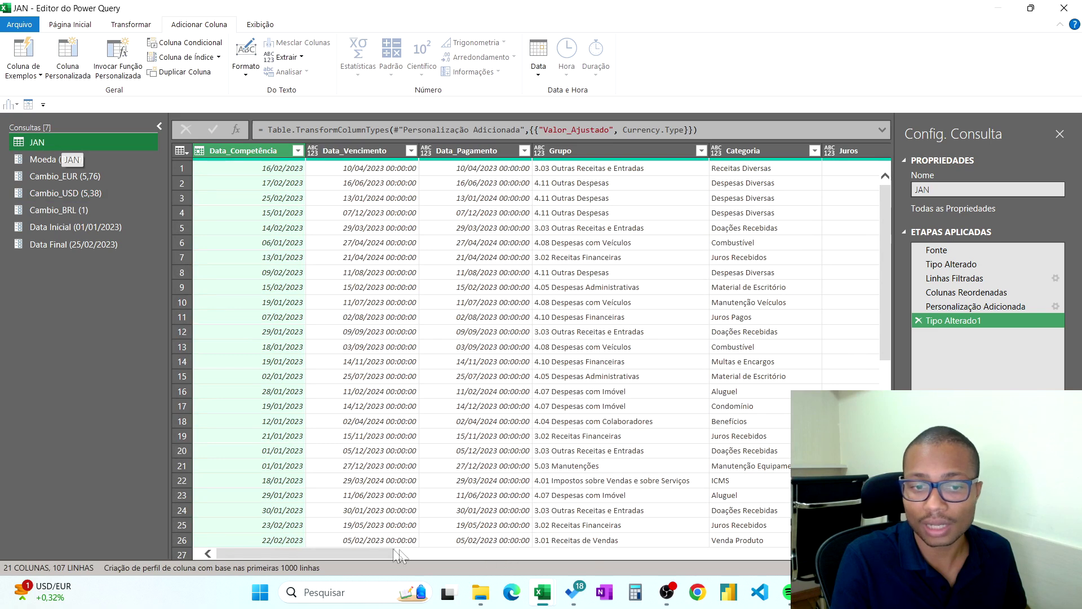
pyautogui.moveTo(377, 557); pyautogui.dragTo(837, 556)
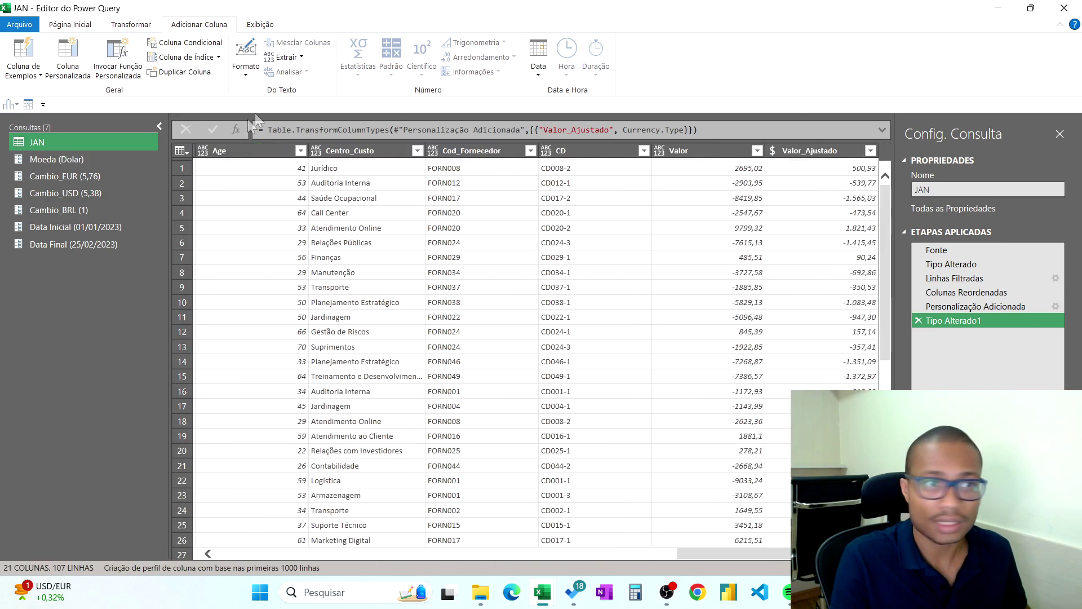
# - Set the Moeda parameter to Real and check the Valor_Ajustado column in the JAN query
pyautogui.click(80, 160)
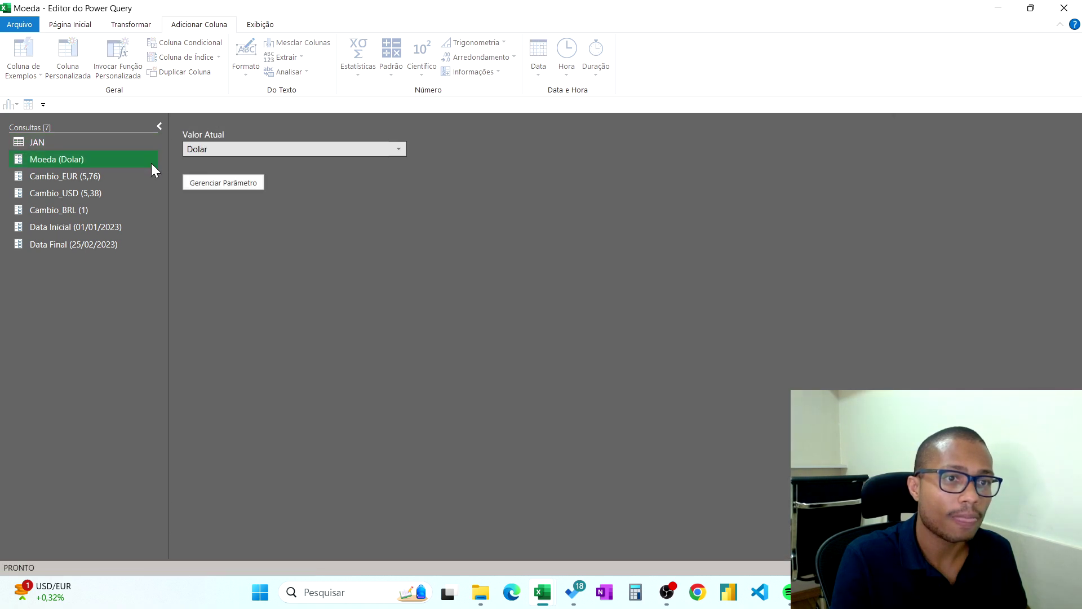
pyautogui.click(399, 149)
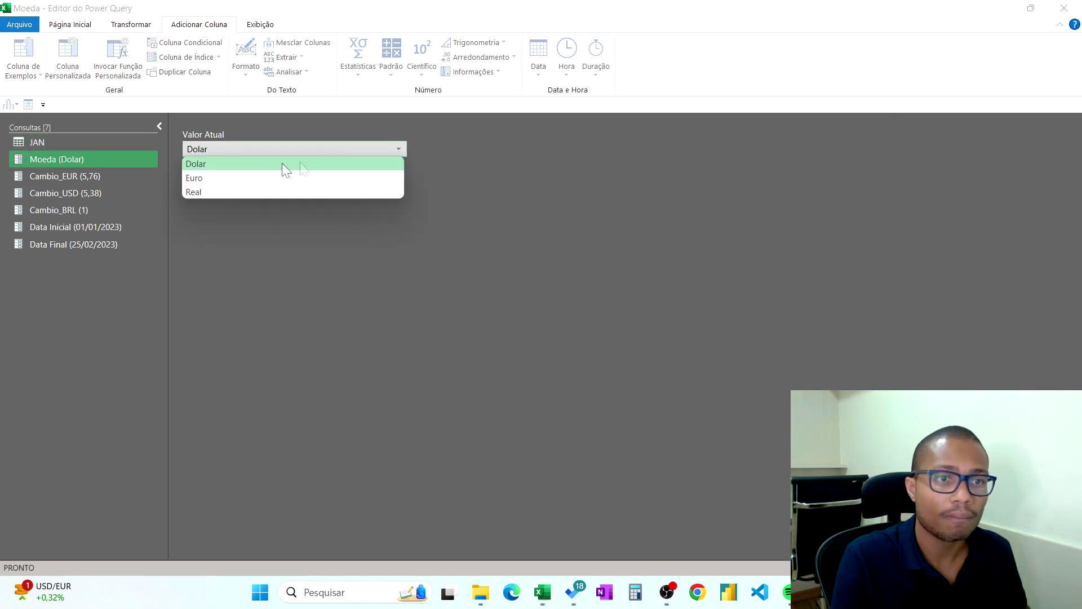
pyautogui.click(240, 191)
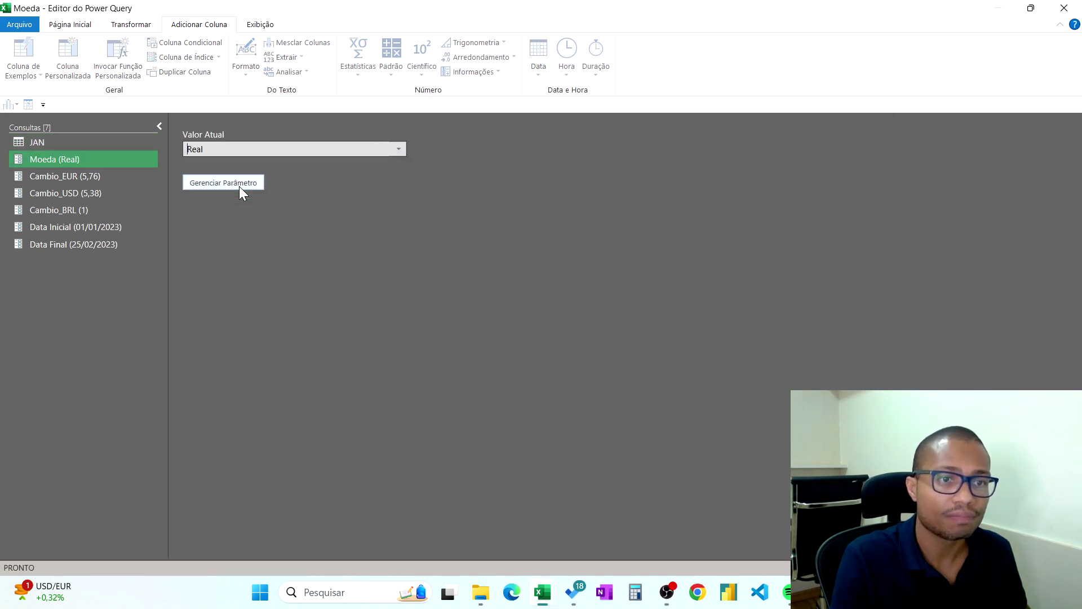
pyautogui.click(56, 145)
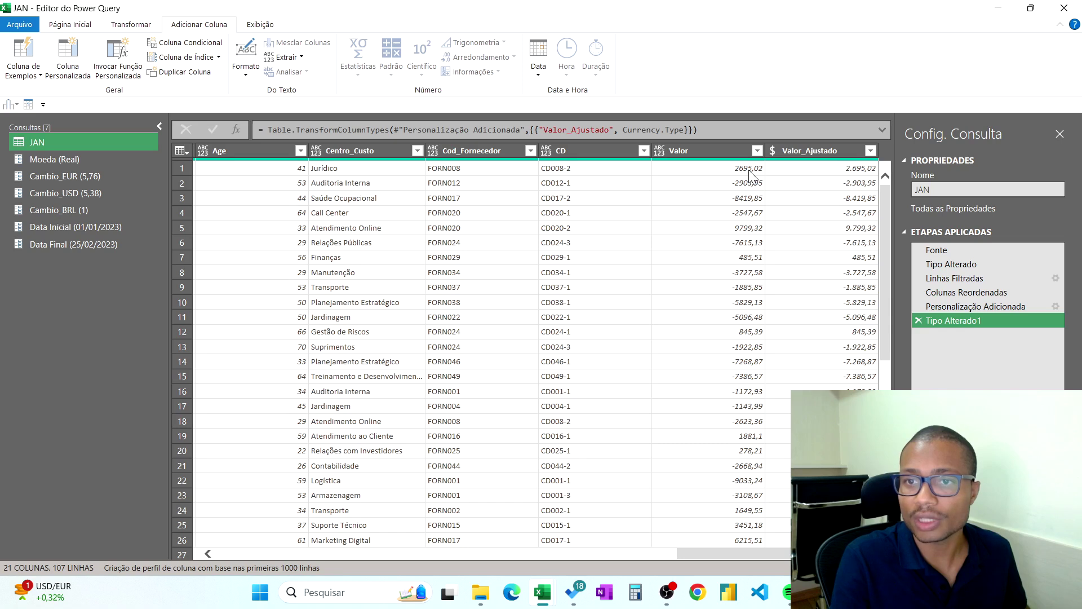
# - Switch the Moeda parameter to Euro and bring up the Valor_Ajustado column in the JAN query
pyautogui.click(75, 163)
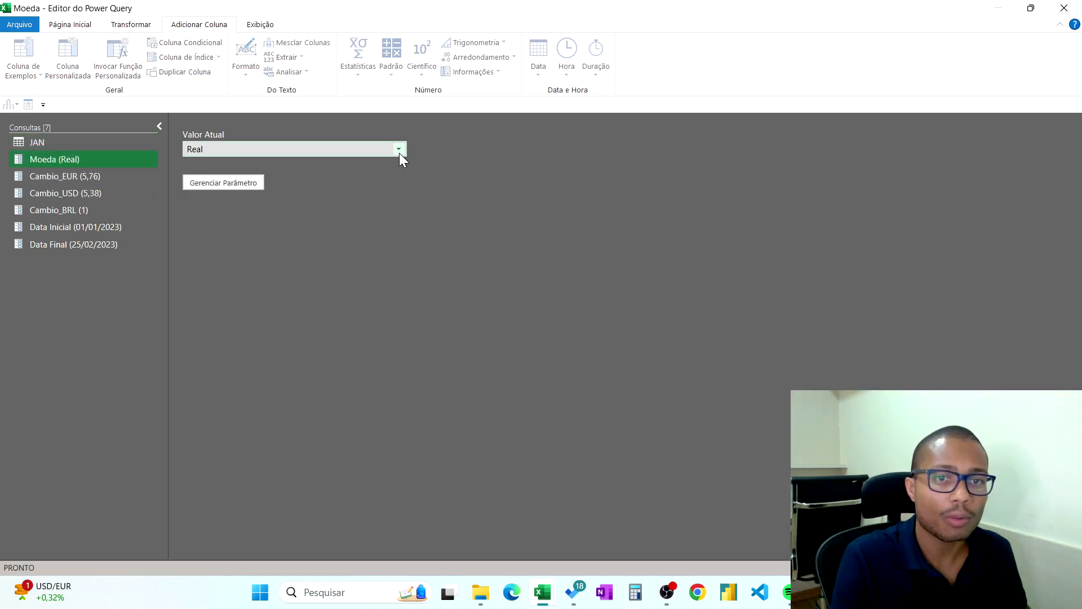
pyautogui.click(399, 150)
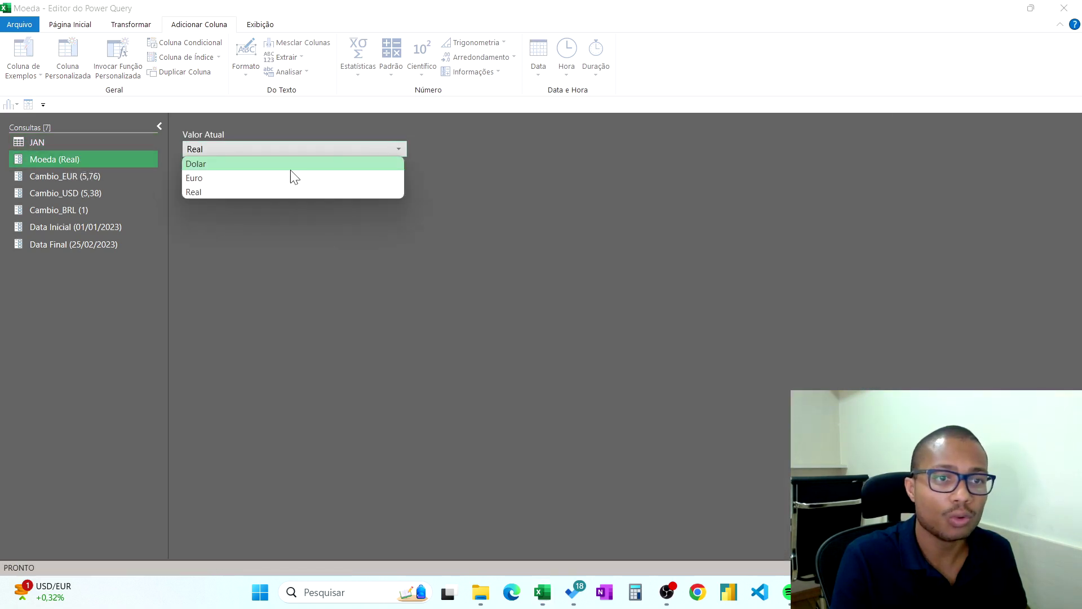
pyautogui.click(276, 176)
pyautogui.click(63, 137)
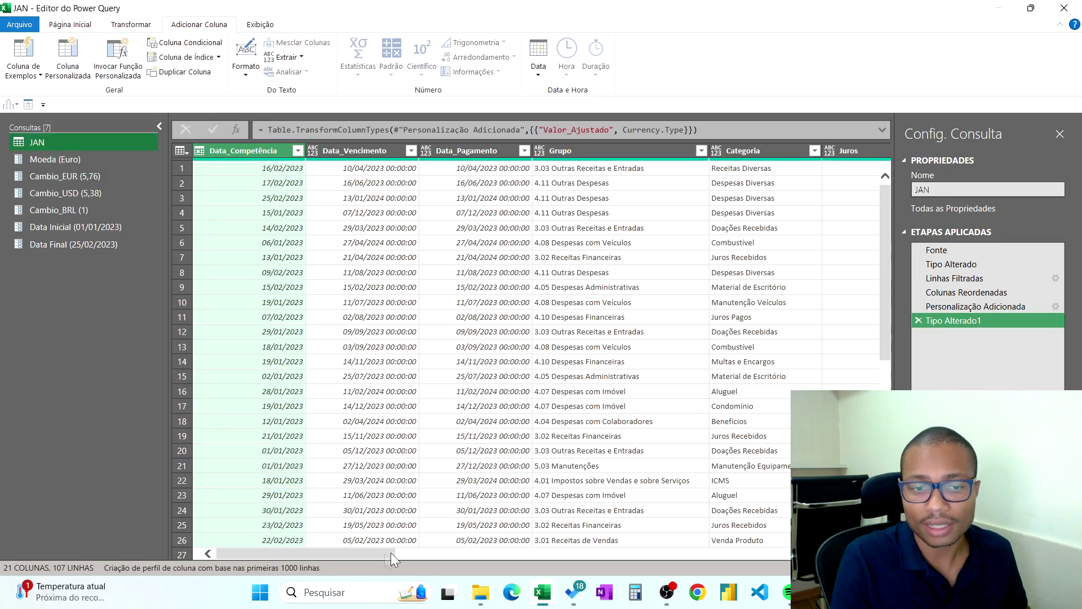
pyautogui.moveTo(391, 552); pyautogui.dragTo(787, 553)
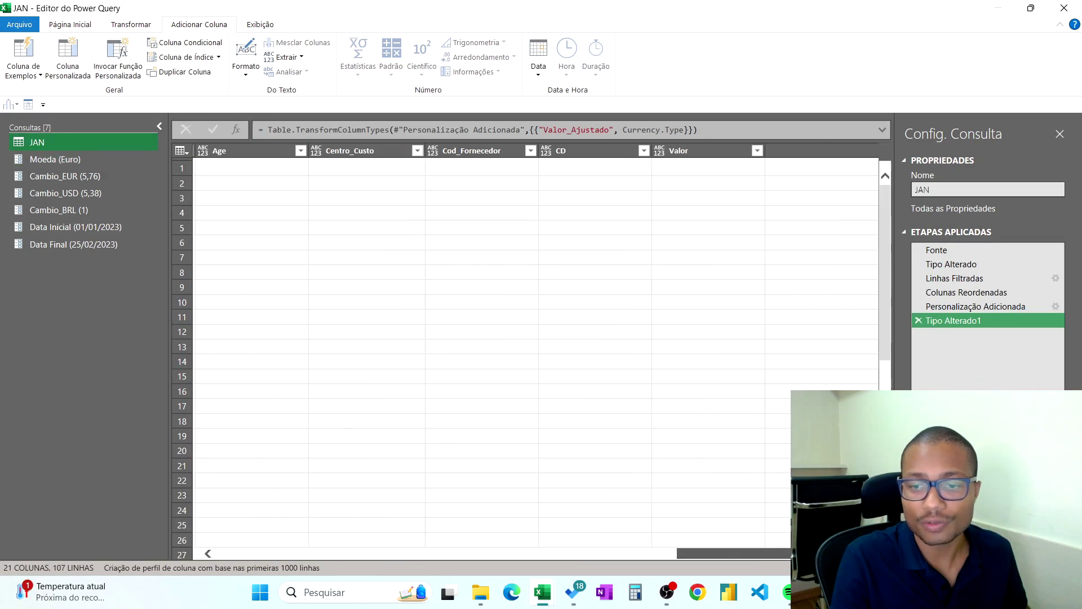